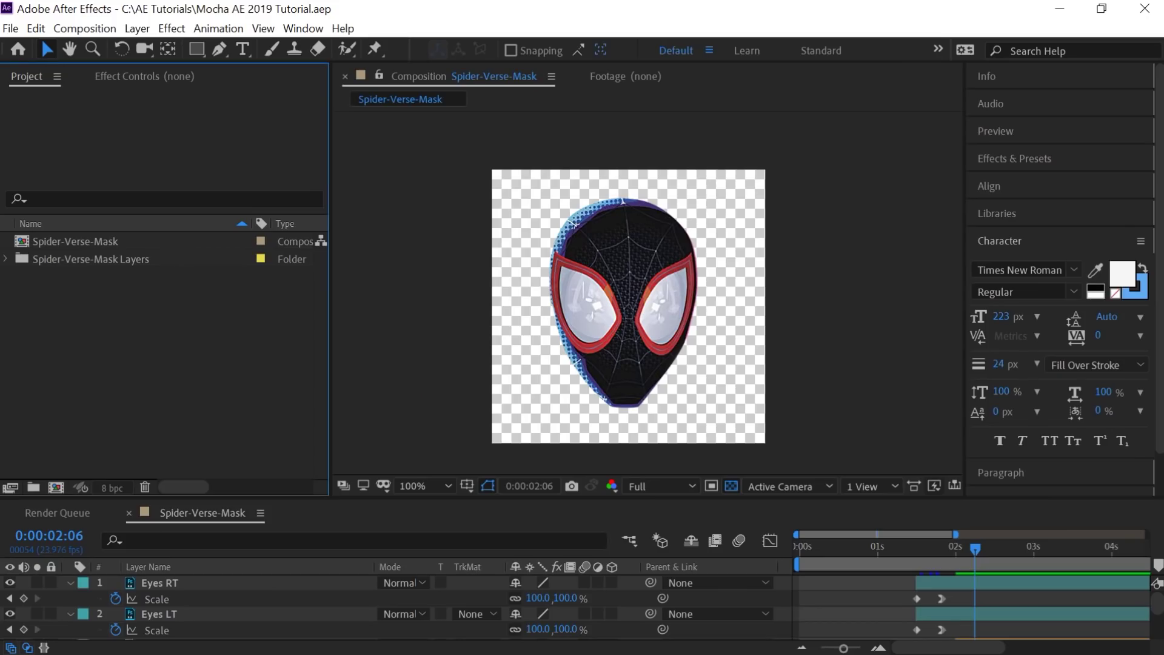
# Import the MET Shot video from the Downloads folder and create a new composition from it
pyautogui.hotkey('ctrl', 'i')
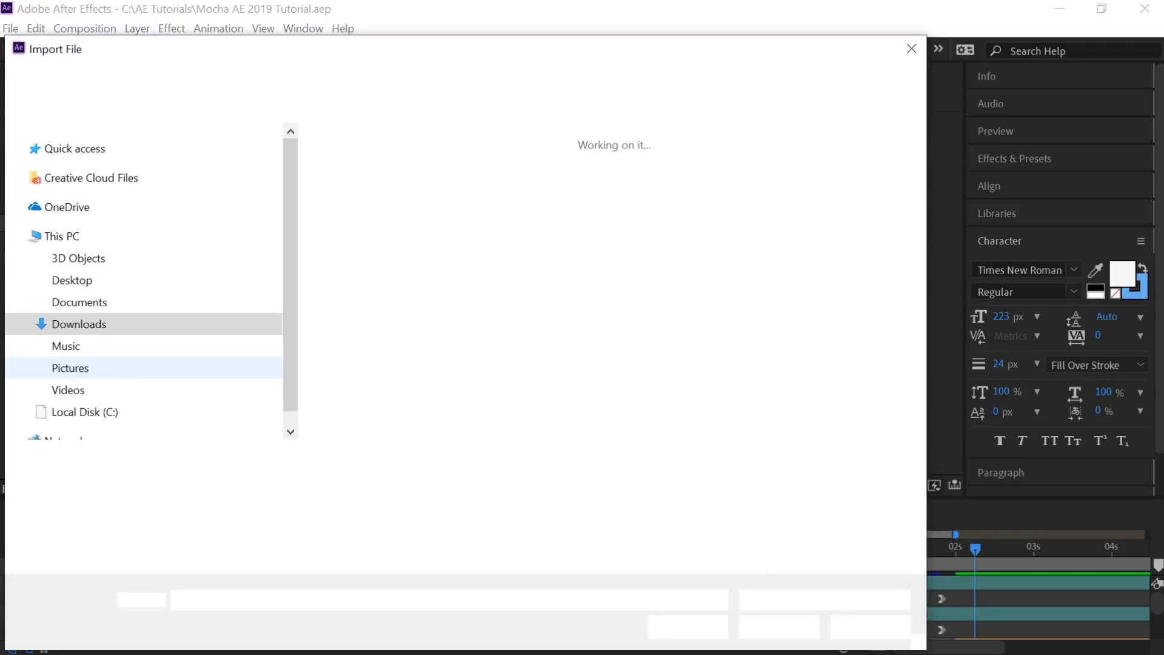
pyautogui.click(363, 332)
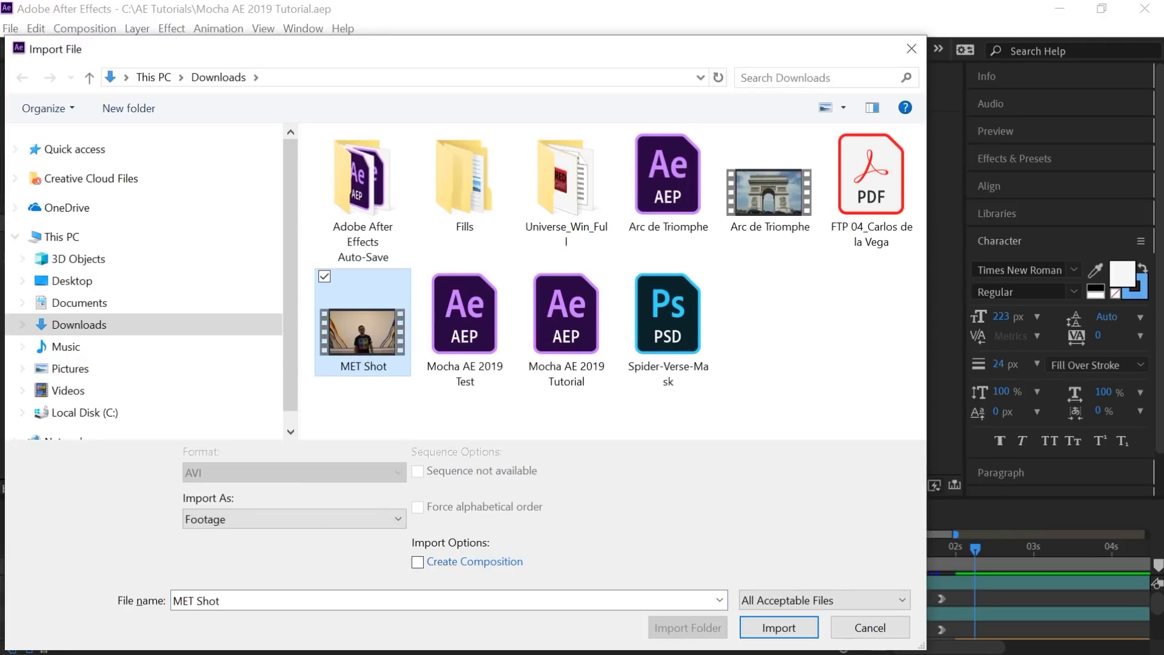
pyautogui.click(789, 625)
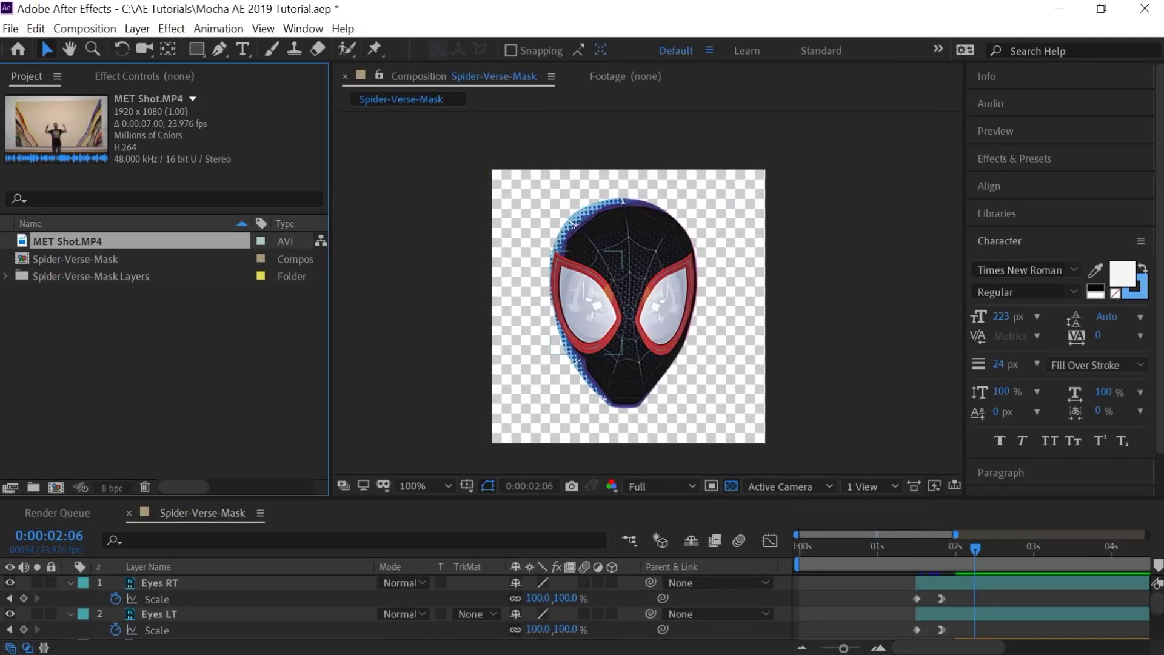
pyautogui.moveTo(139, 241); pyautogui.dragTo(101, 428)
pyautogui.moveTo(60, 490); pyautogui.dragTo(59, 489)
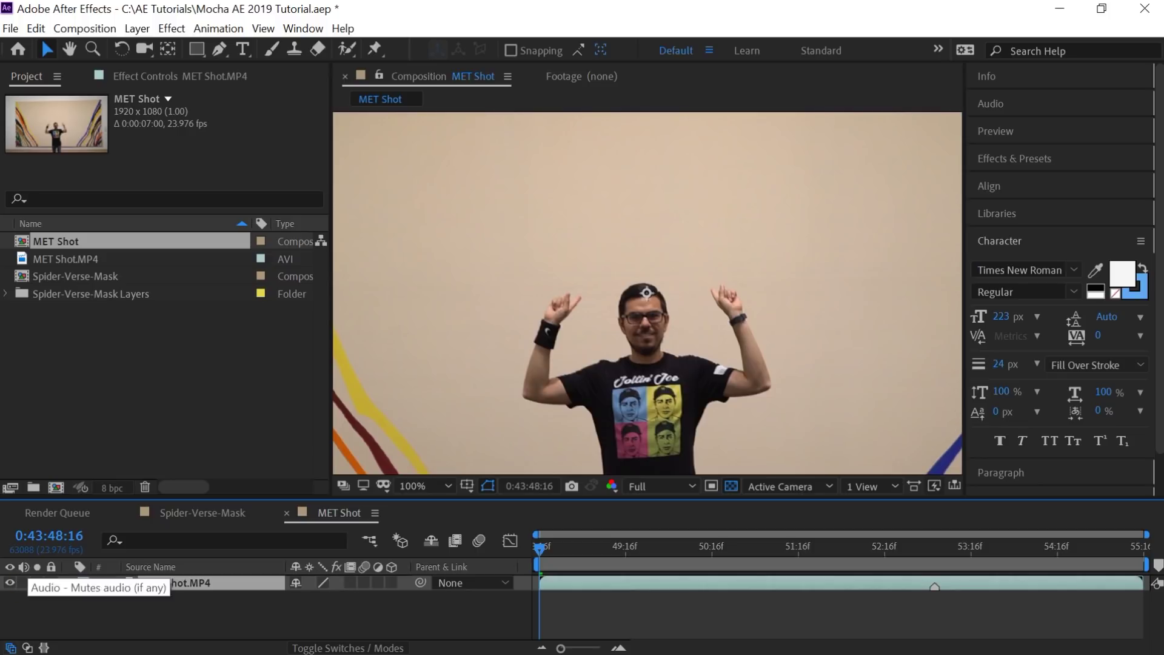
# Fit the composition in the viewer up to 100%, preview the MET Shot clip and return to its first frame
pyautogui.click(424, 486)
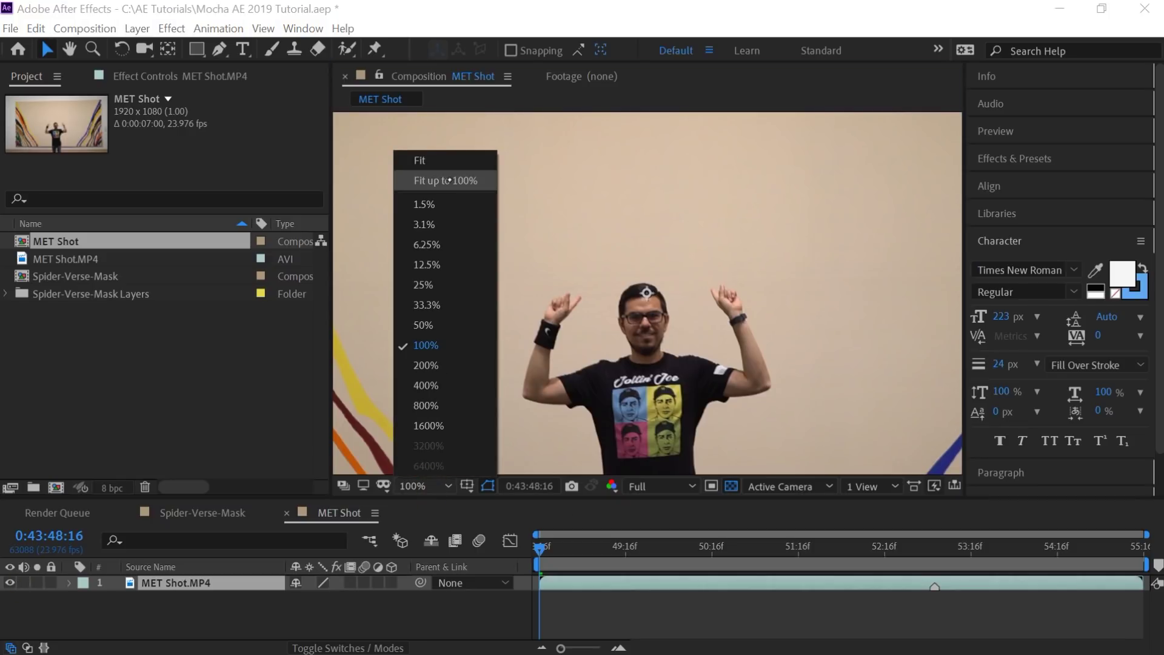
pyautogui.click(449, 180)
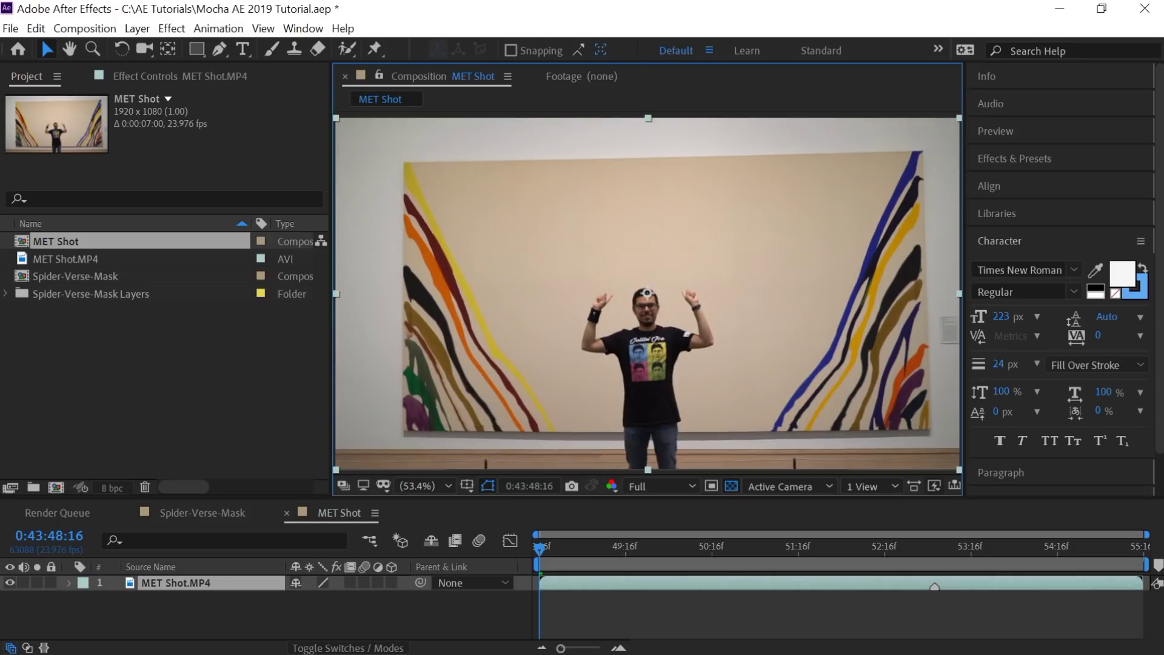
pyautogui.press('space')
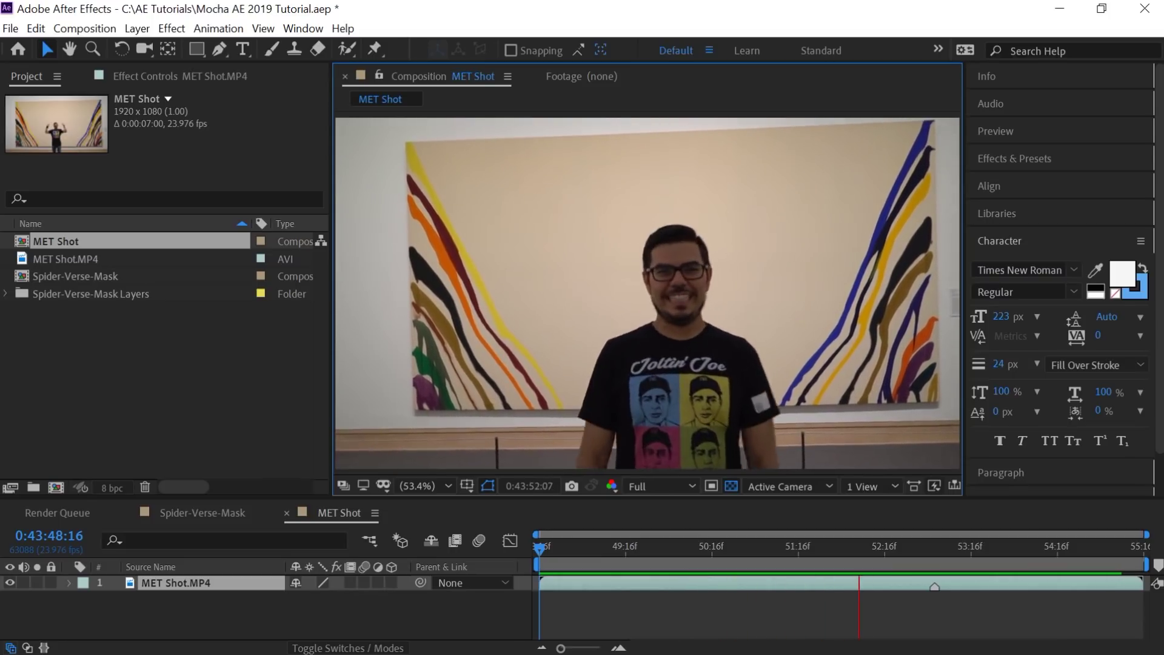
pyautogui.press('space')
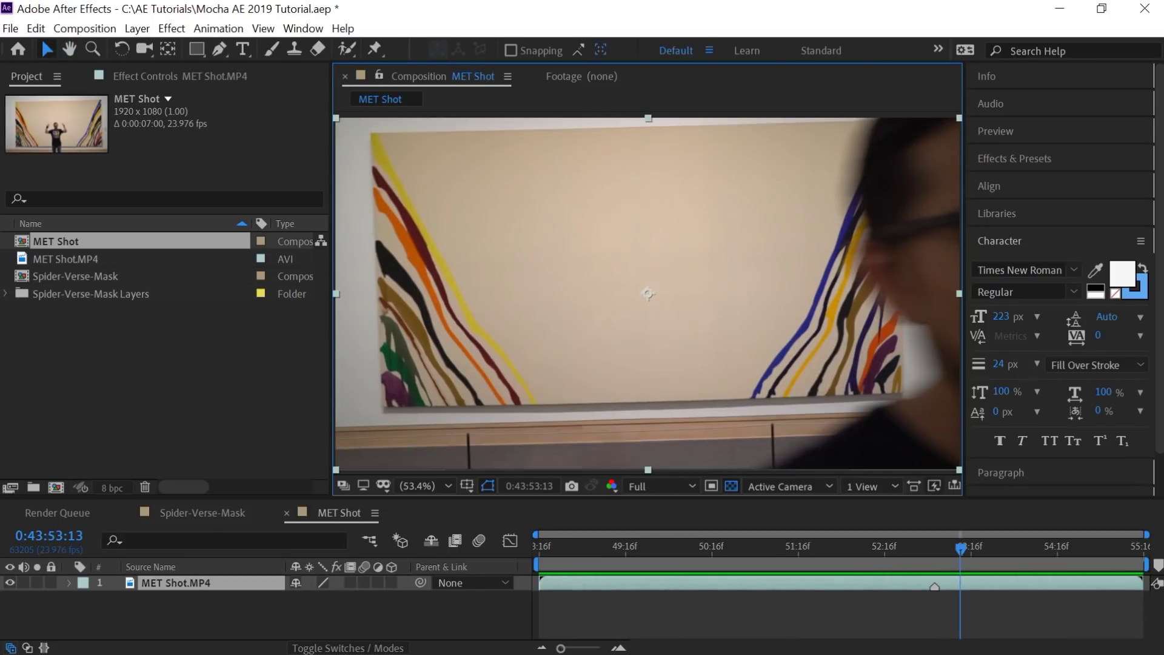
pyautogui.moveTo(548, 545)
pyautogui.mouseDown()
pyautogui.moveTo(922, 549)
pyautogui.moveTo(539, 549)
pyautogui.mouseUp()
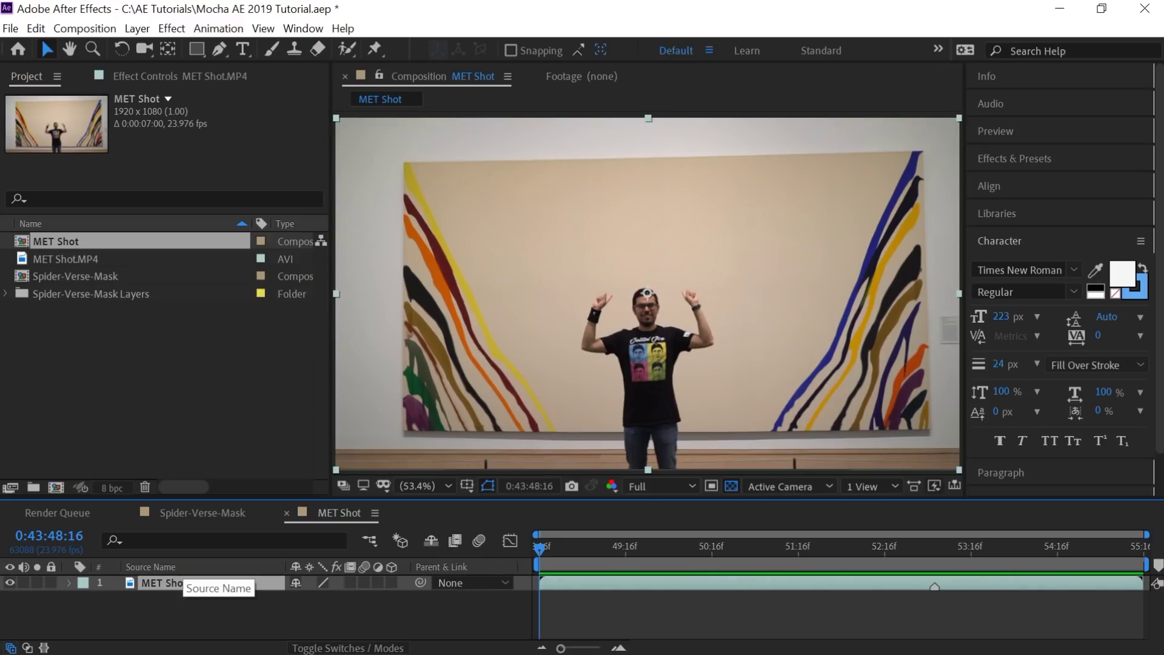
# Apply Track in Boris FX Mocha to the MET Shot.MP4 layer
pyautogui.click(171, 27)
pyautogui.moveTo(128, 162)
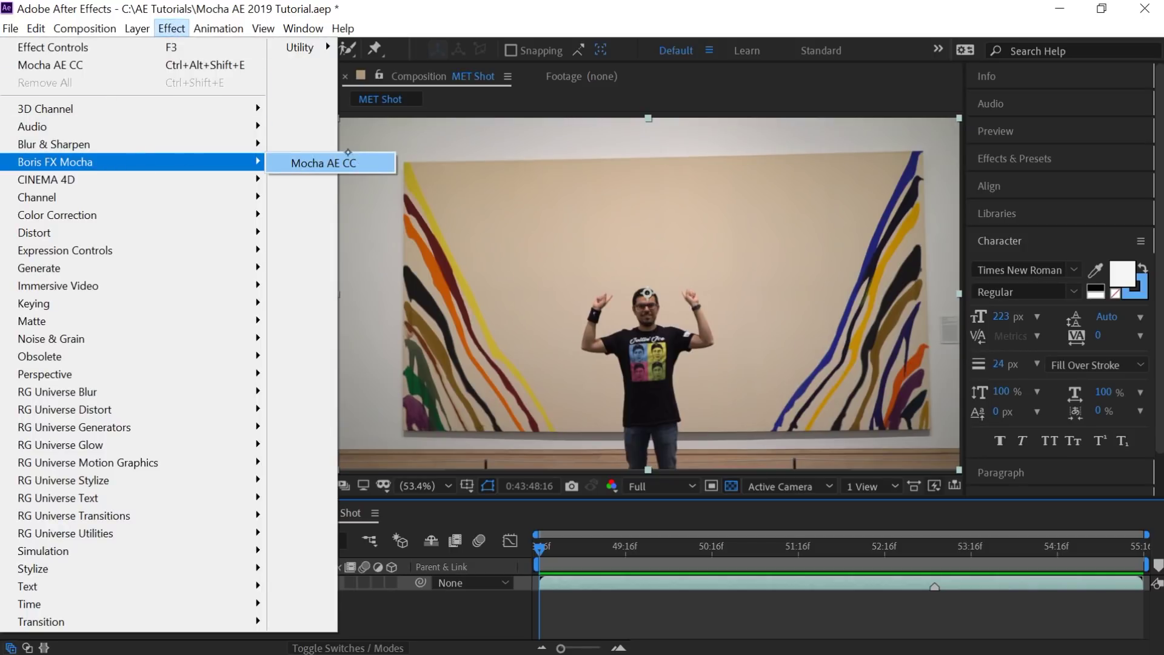
pyautogui.moveTo(261, 28)
pyautogui.moveTo(220, 25)
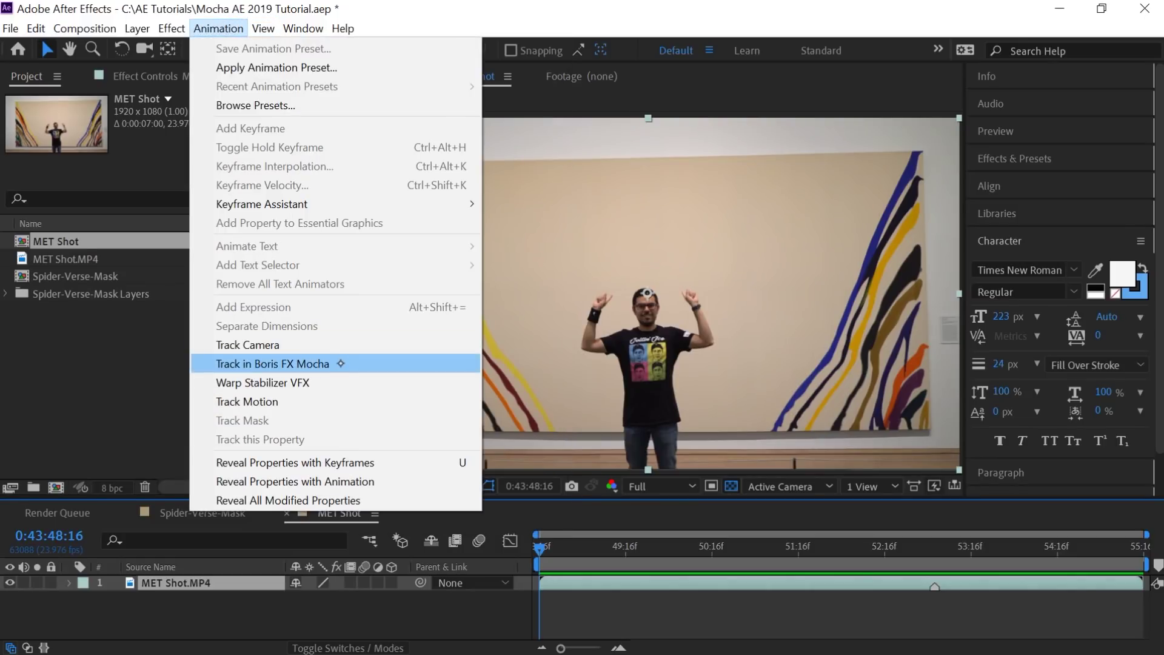
pyautogui.click(336, 366)
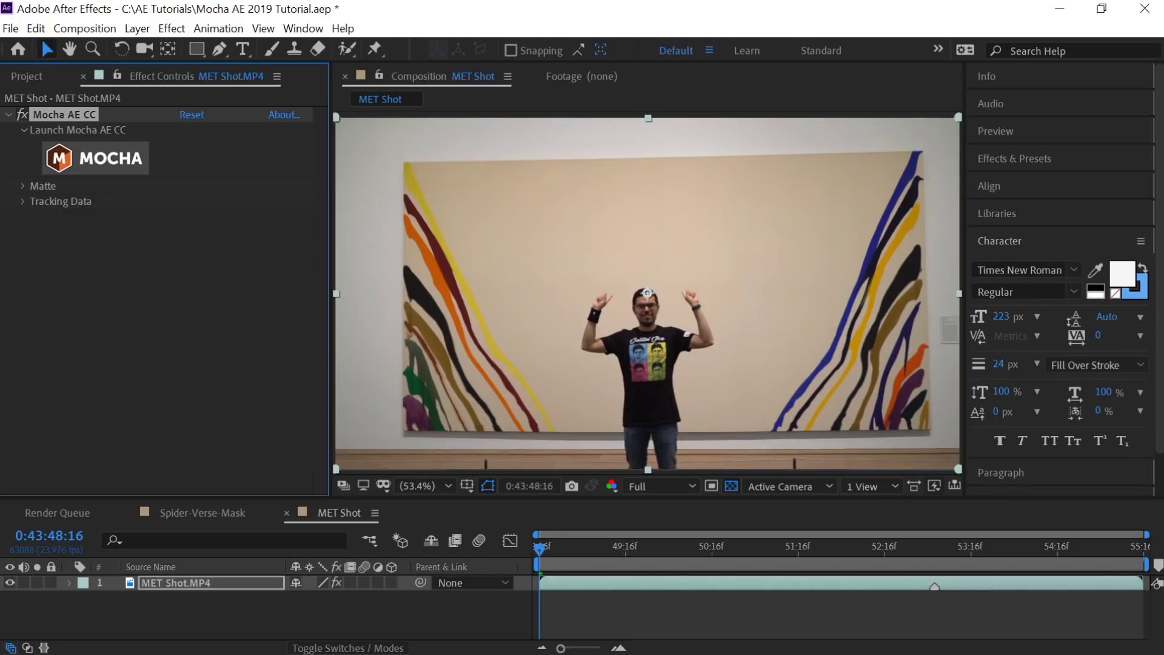
# Launch Mocha AE from the layer's effect, dismiss the thank-you window and start the plug-in from its welcome screen
pyautogui.click(118, 159)
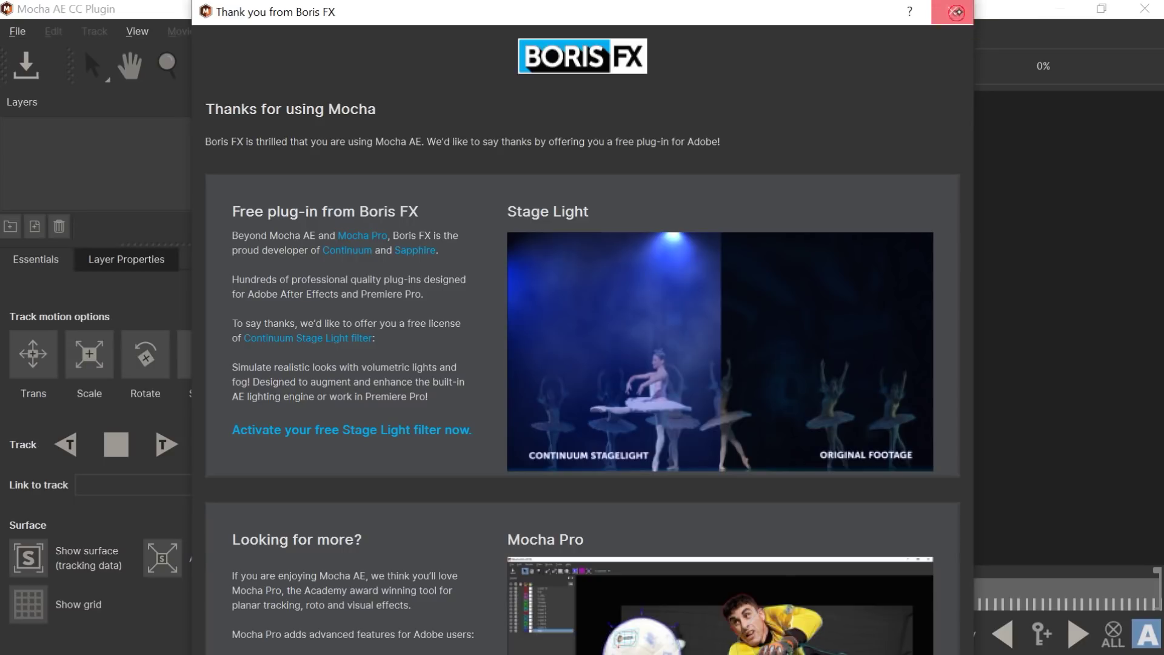
pyautogui.click(952, 12)
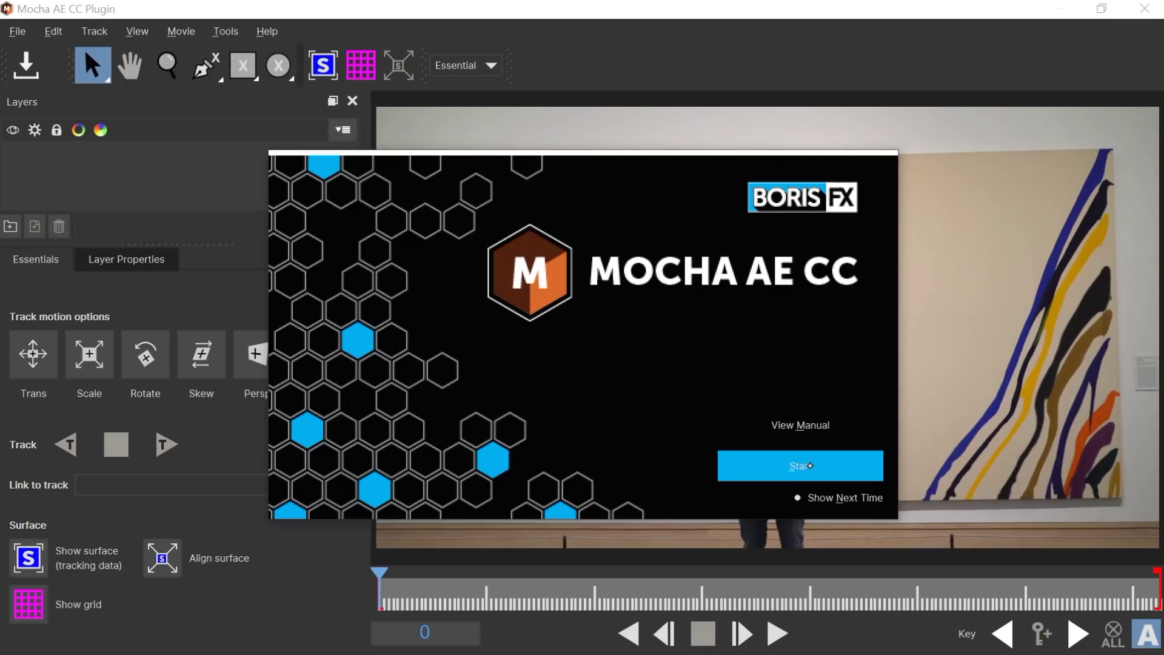
pyautogui.click(803, 465)
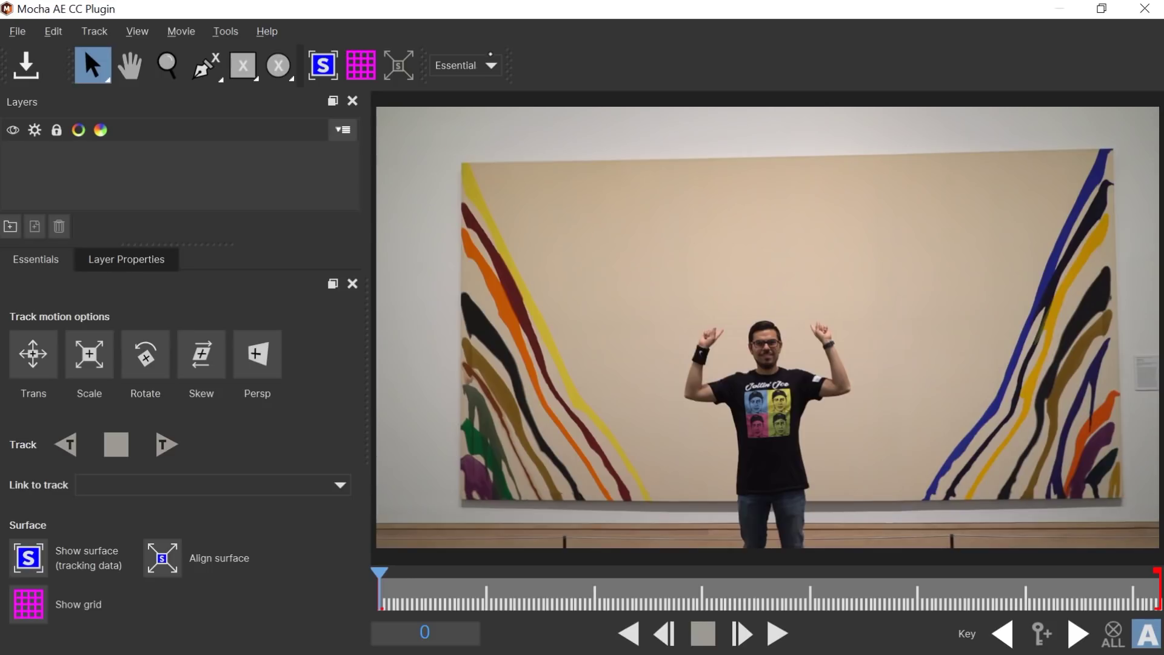
# Switch the workspace to Classic and back to Essentials
pyautogui.click(485, 64)
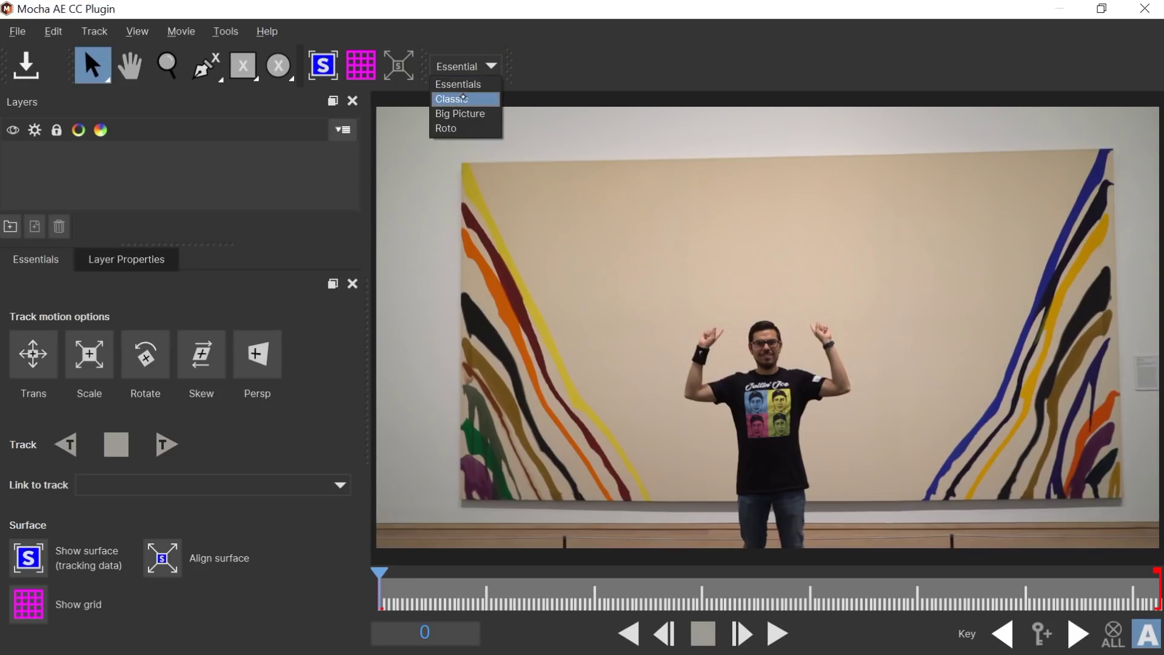
pyautogui.click(460, 98)
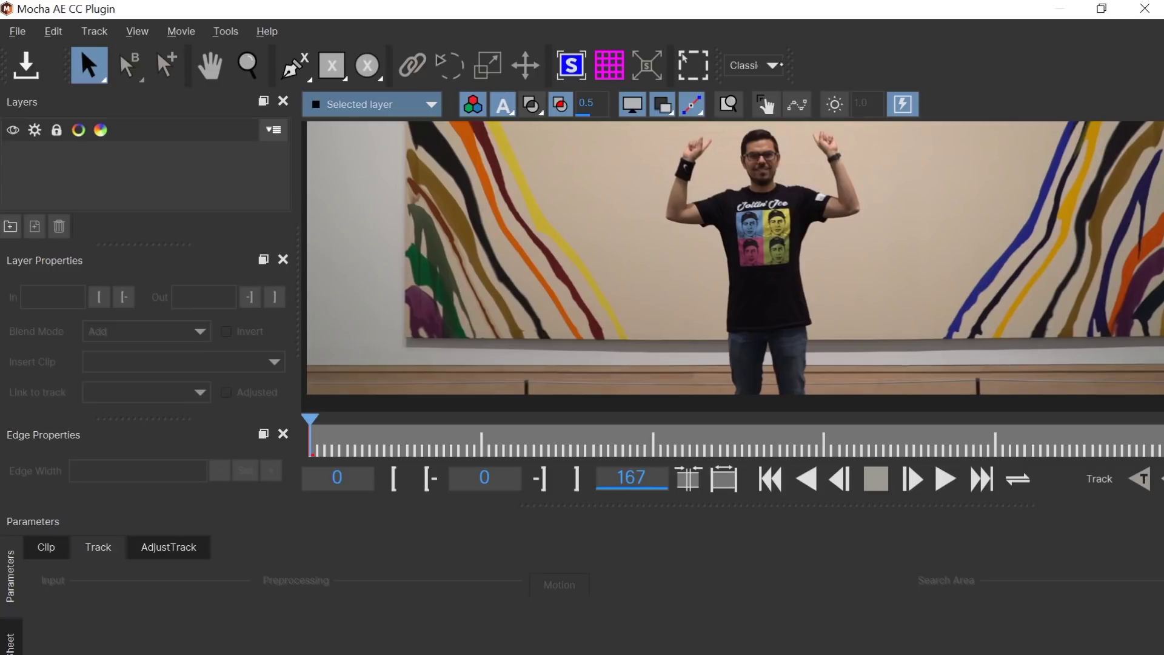
pyautogui.click(771, 65)
pyautogui.click(752, 85)
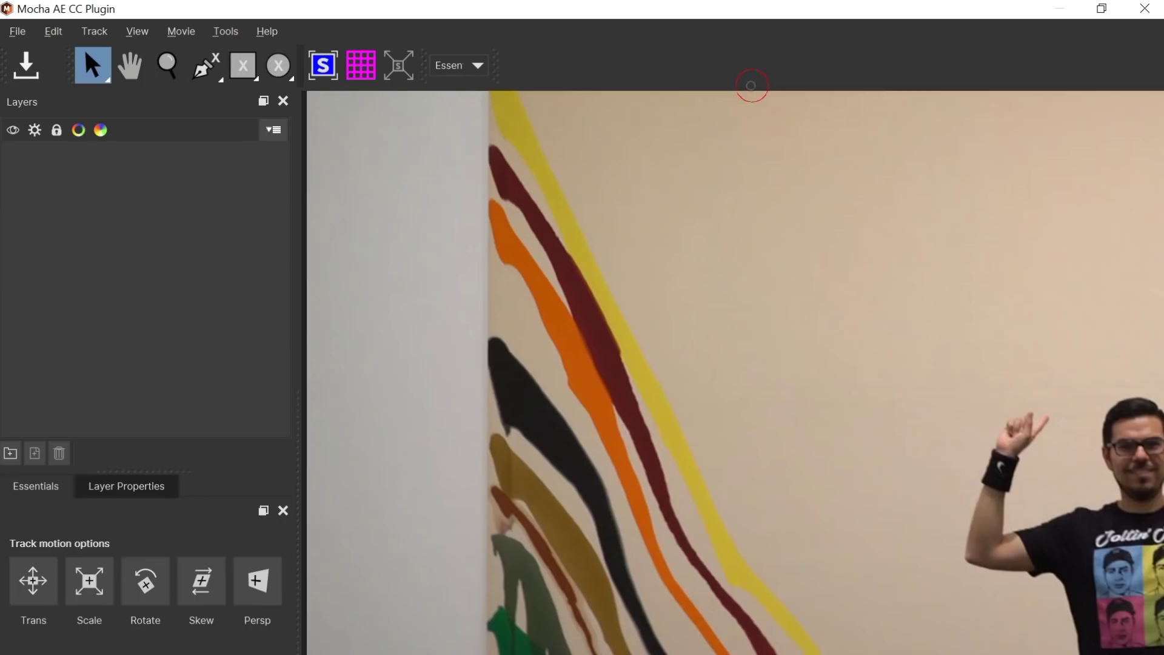
# Restore the Mocha window to a smaller size and frame the man and the painting in the viewer
pyautogui.press('z')
pyautogui.scroll(-5, 748, 307)
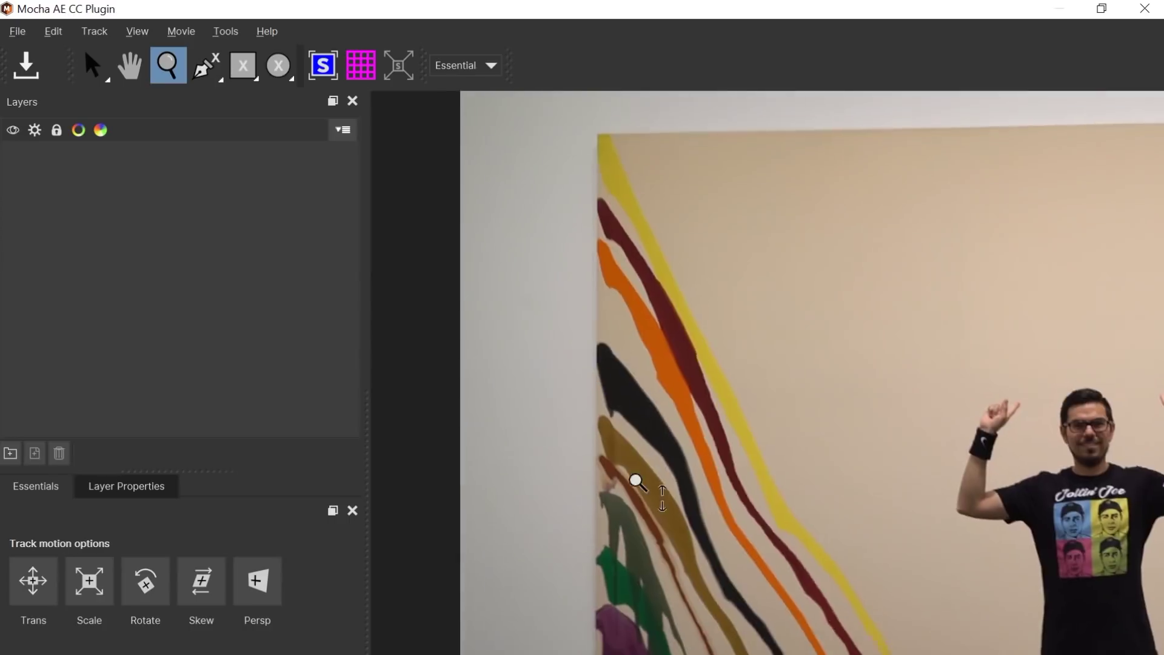
pyautogui.press('x')
pyautogui.moveTo(852, 387); pyautogui.dragTo(683, 372)
pyautogui.press('s')
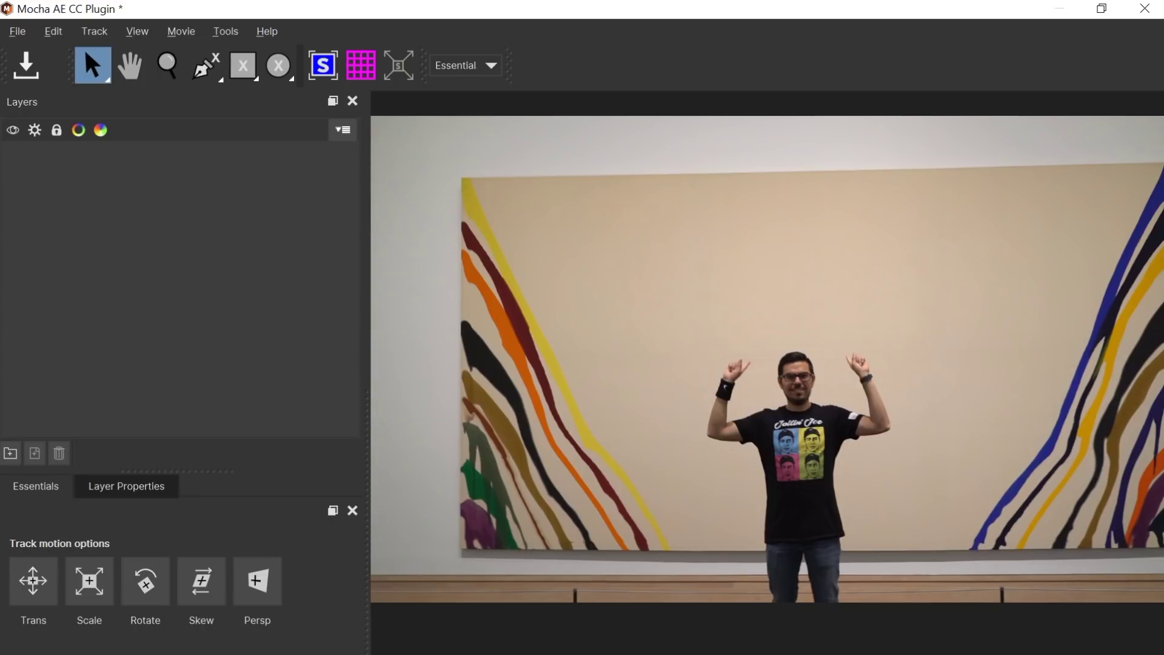
pyautogui.click(1101, 9)
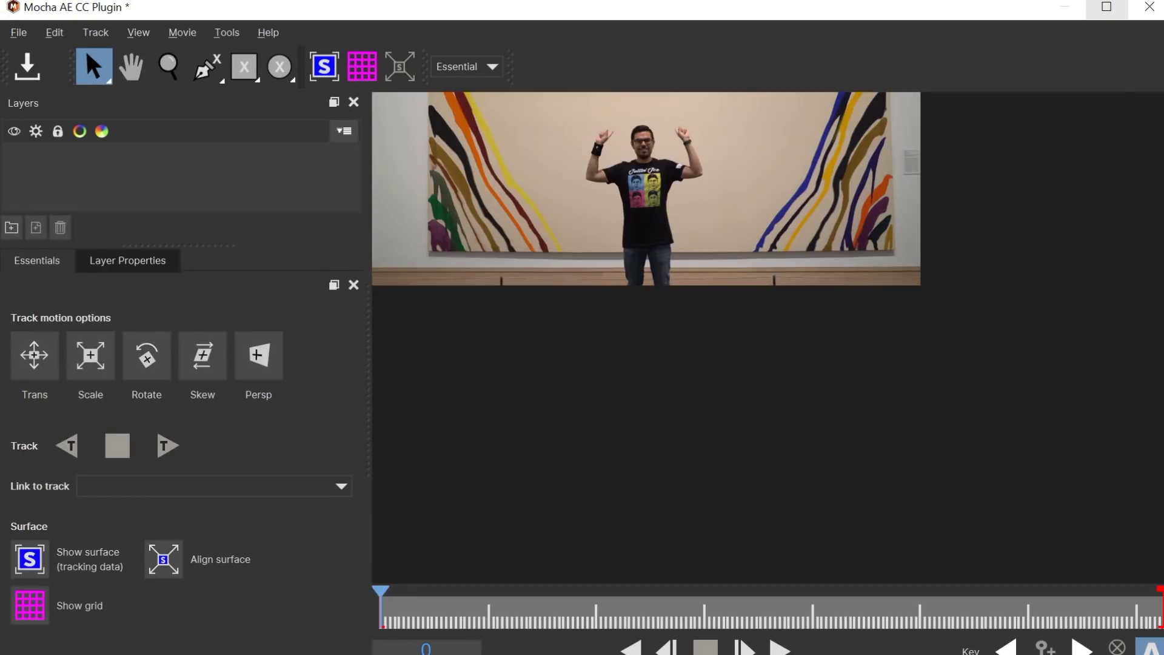
pyautogui.press('z')
pyautogui.moveTo(665, 445); pyautogui.dragTo(702, 360)
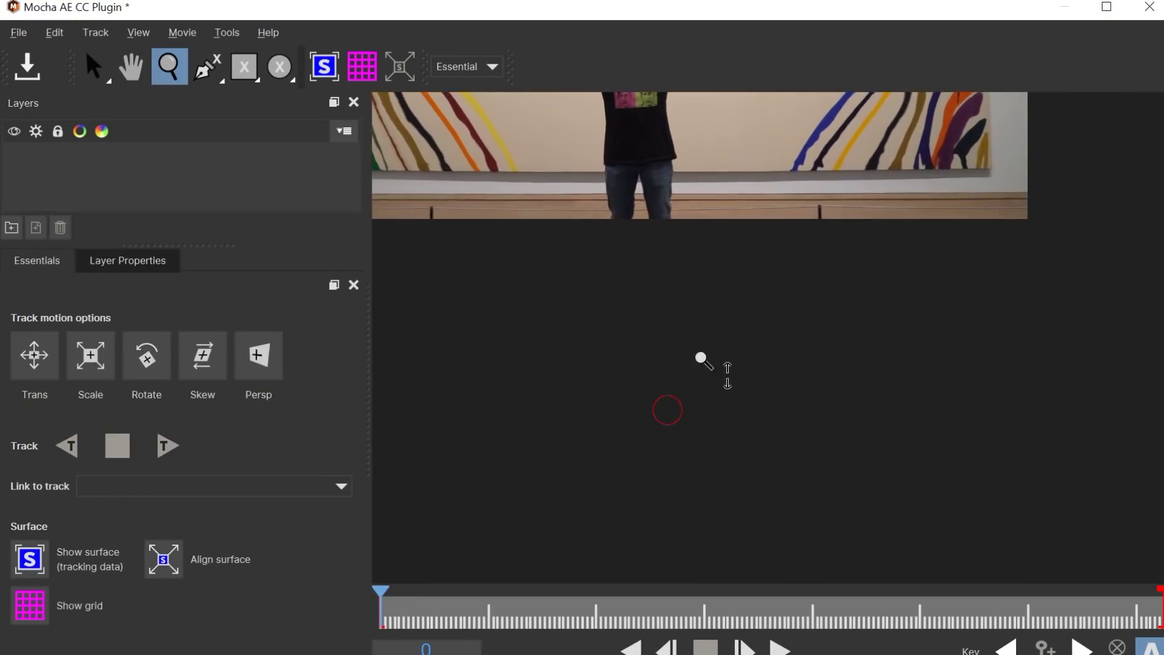
pyautogui.press('x')
pyautogui.moveTo(707, 309); pyautogui.dragTo(801, 439)
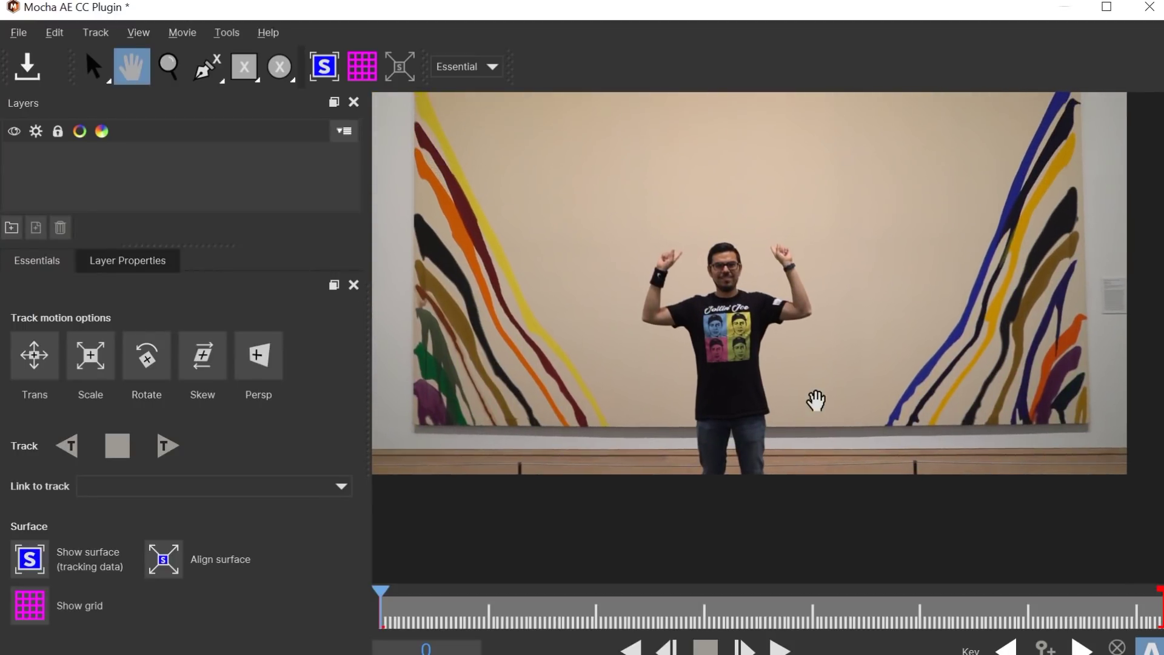
pyautogui.press('s')
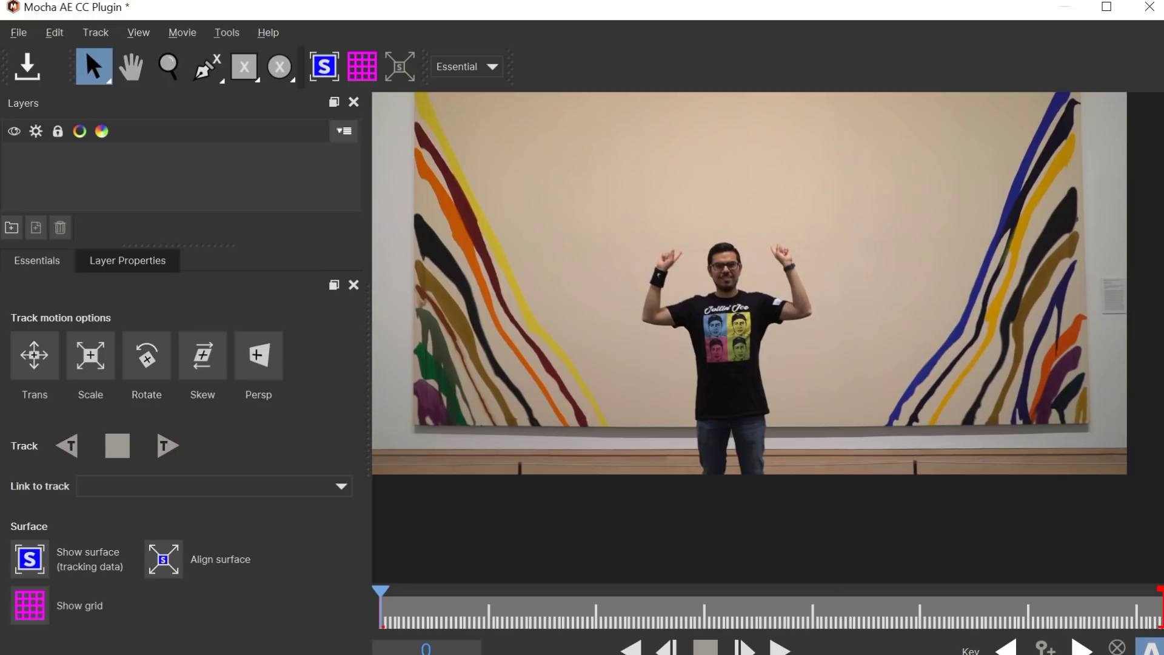
# Scrub through the opening frames to examine the man's movement and return to frame 0
pyautogui.click(388, 600)
pyautogui.press('Right')
pyautogui.press('Right')
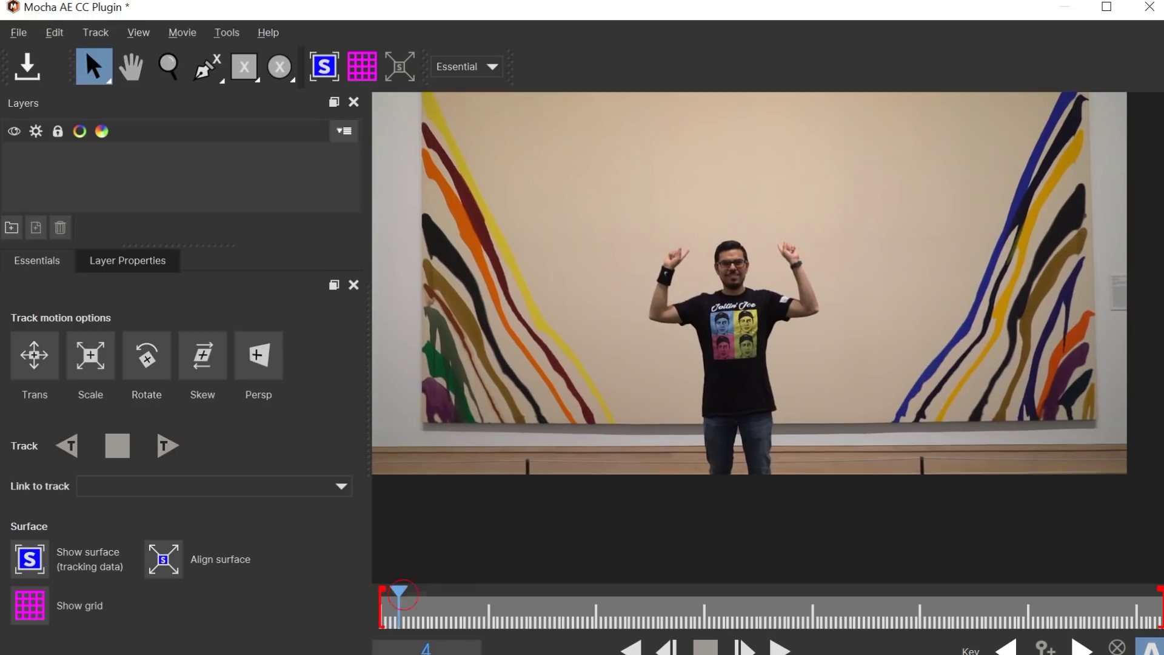
pyautogui.moveTo(399, 603); pyautogui.dragTo(502, 605)
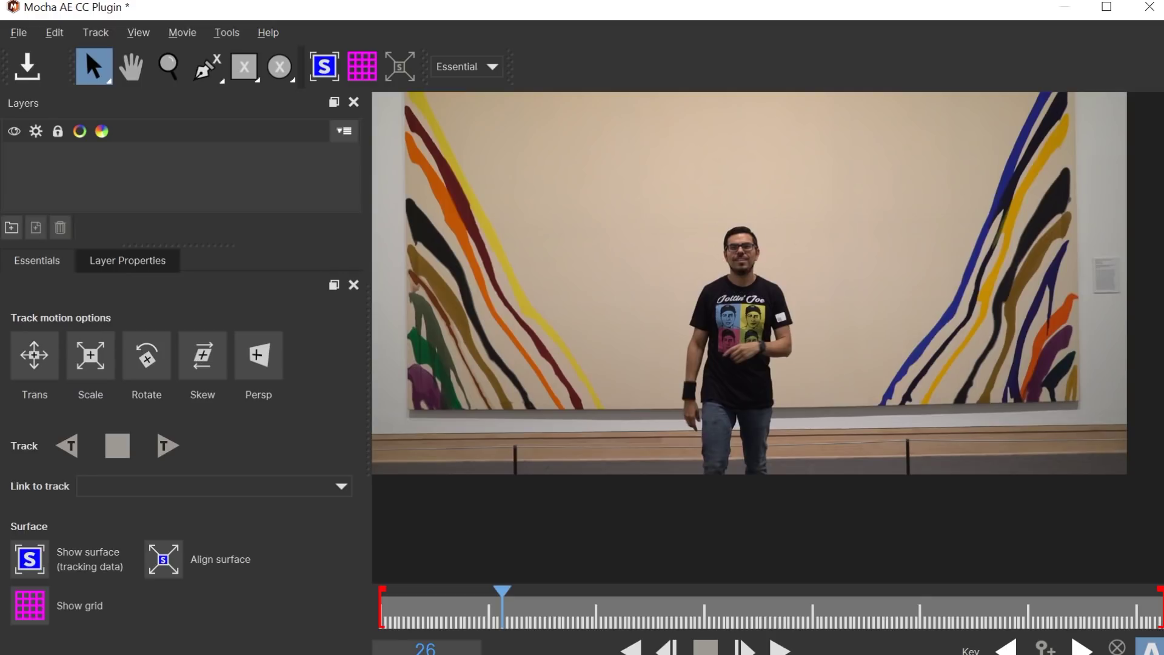
pyautogui.moveTo(501, 593); pyautogui.dragTo(517, 593)
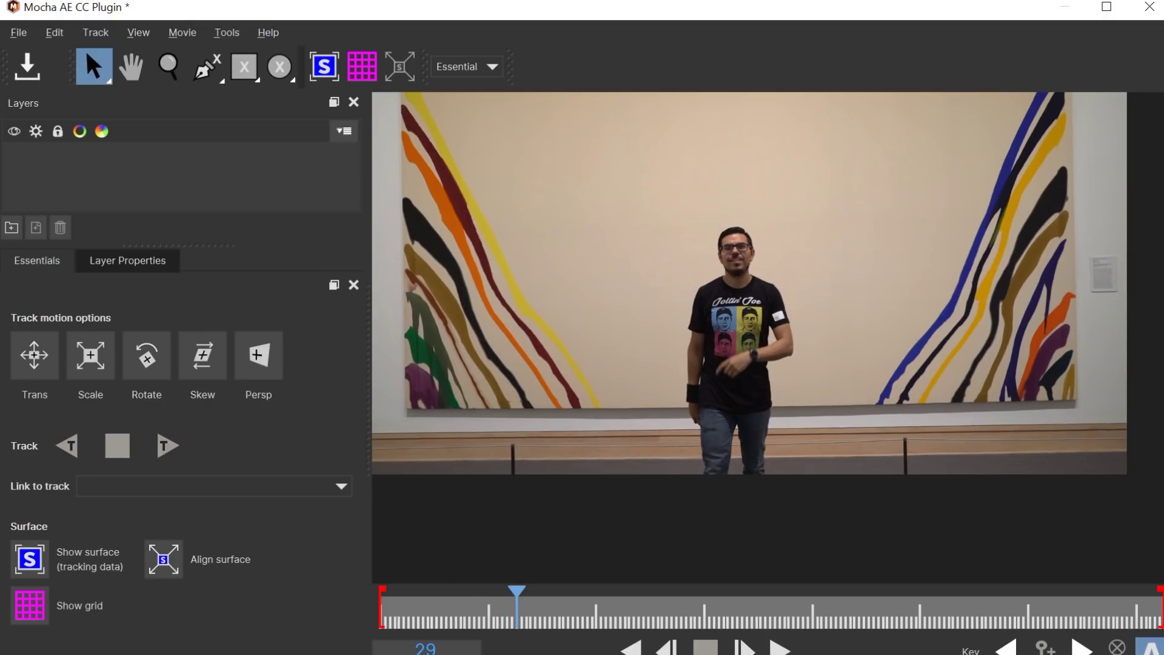
pyautogui.moveTo(517, 589); pyautogui.dragTo(312, 602)
# Draw a closed nine-point X-spline around the man's head, neck and upper chest at frame 0
pyautogui.press('z')
pyautogui.moveTo(663, 447); pyautogui.dragTo(600, 500)
pyautogui.press('x')
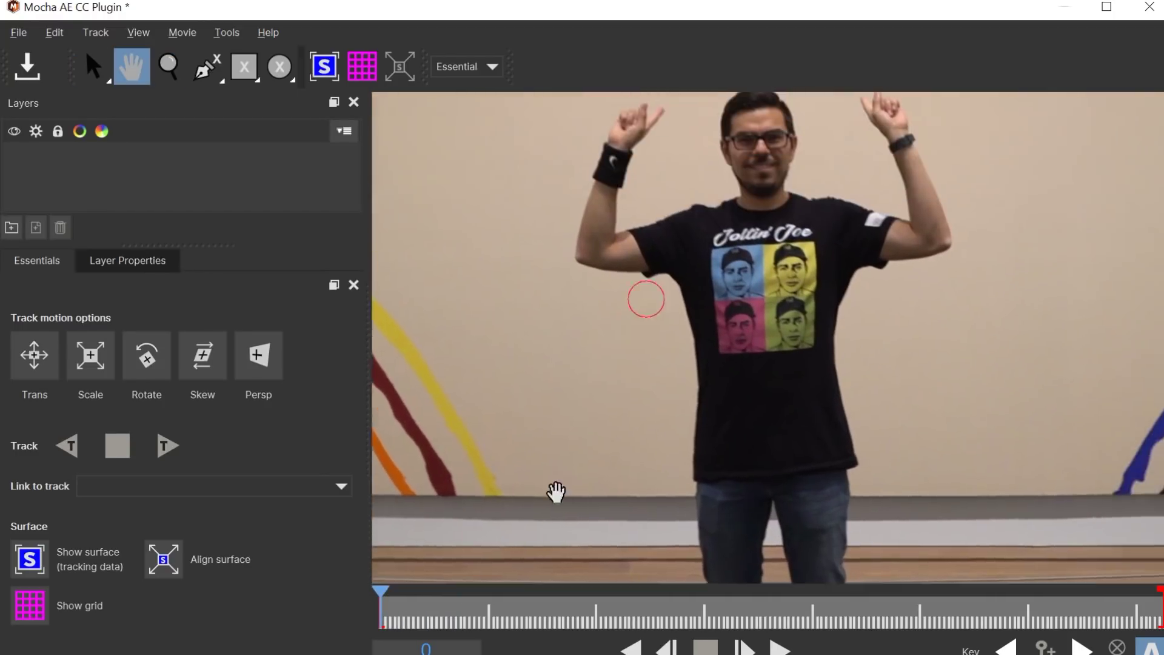
pyautogui.moveTo(645, 296); pyautogui.dragTo(609, 339)
pyautogui.press('s')
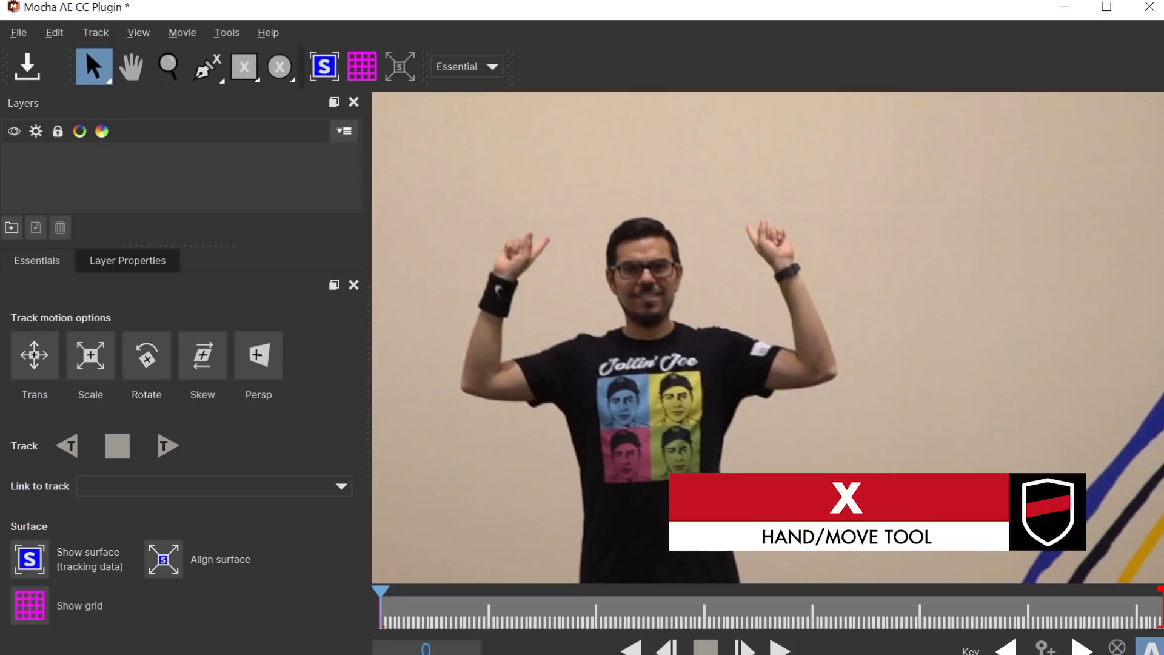
pyautogui.click(207, 66)
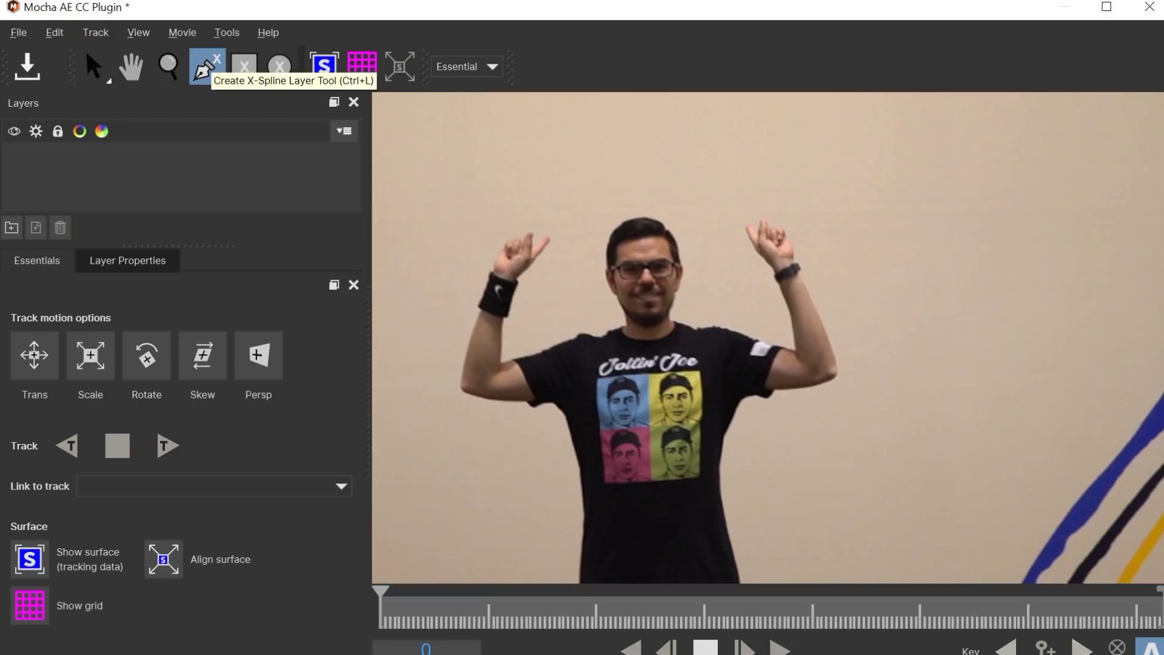
pyautogui.click(634, 195)
pyautogui.click(583, 231)
pyautogui.click(598, 360)
pyautogui.click(601, 322)
pyautogui.click(578, 372)
pyautogui.click(597, 400)
pyautogui.click(711, 402)
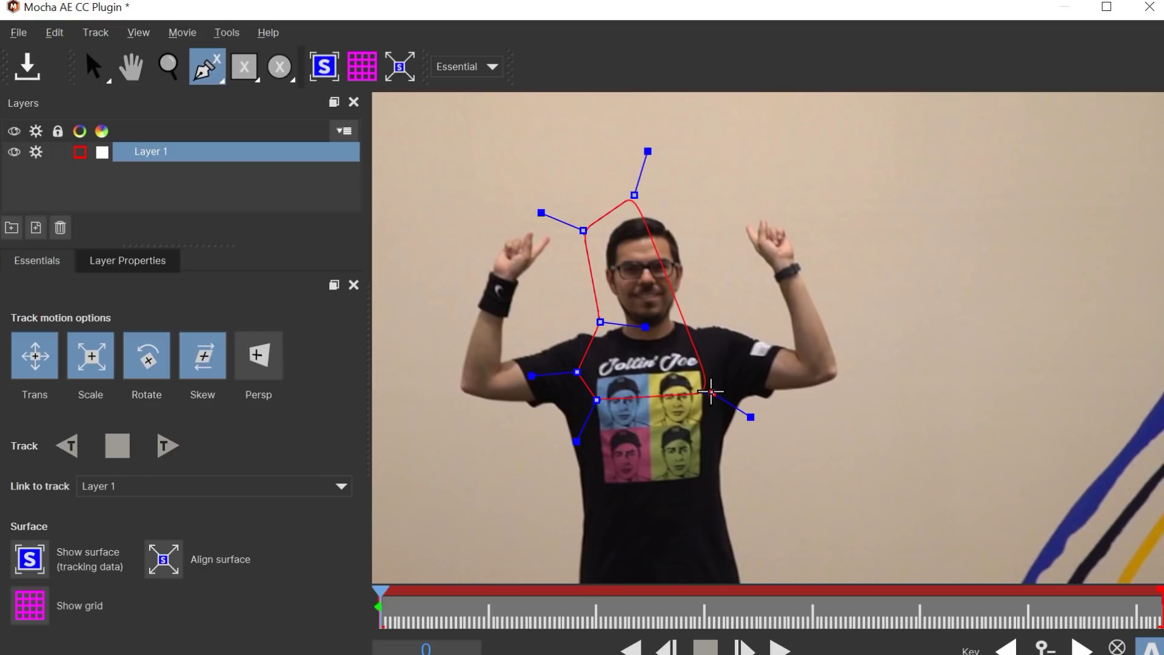
pyautogui.click(711, 390)
pyautogui.click(722, 345)
pyautogui.click(696, 316)
pyautogui.click(705, 224)
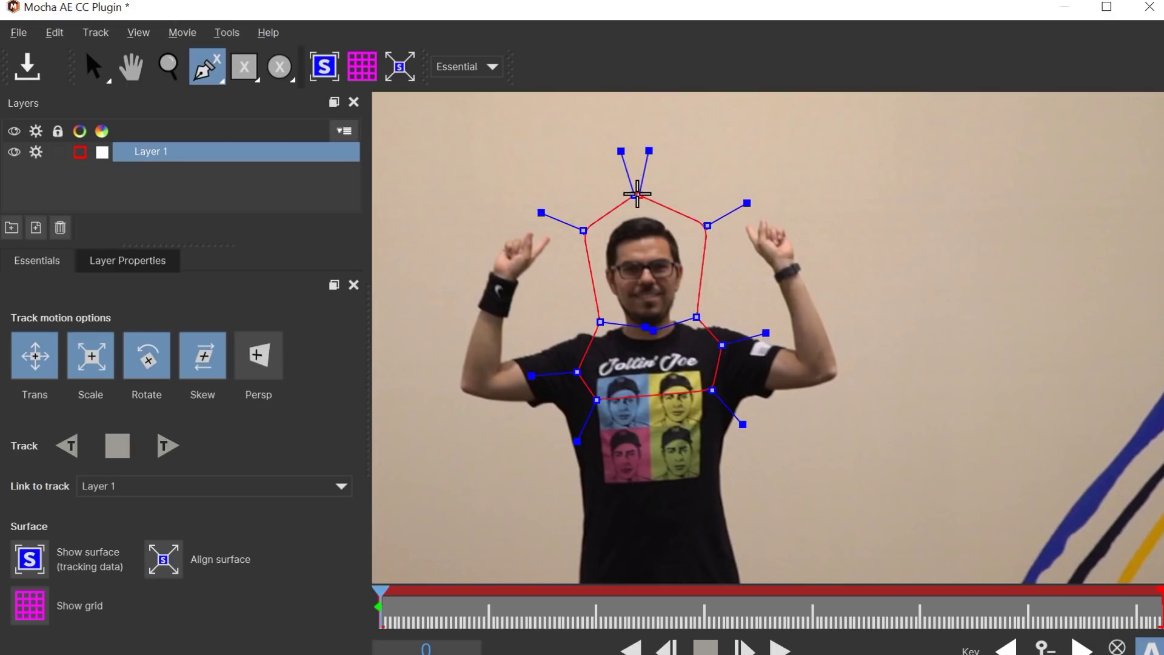
pyautogui.click(635, 194)
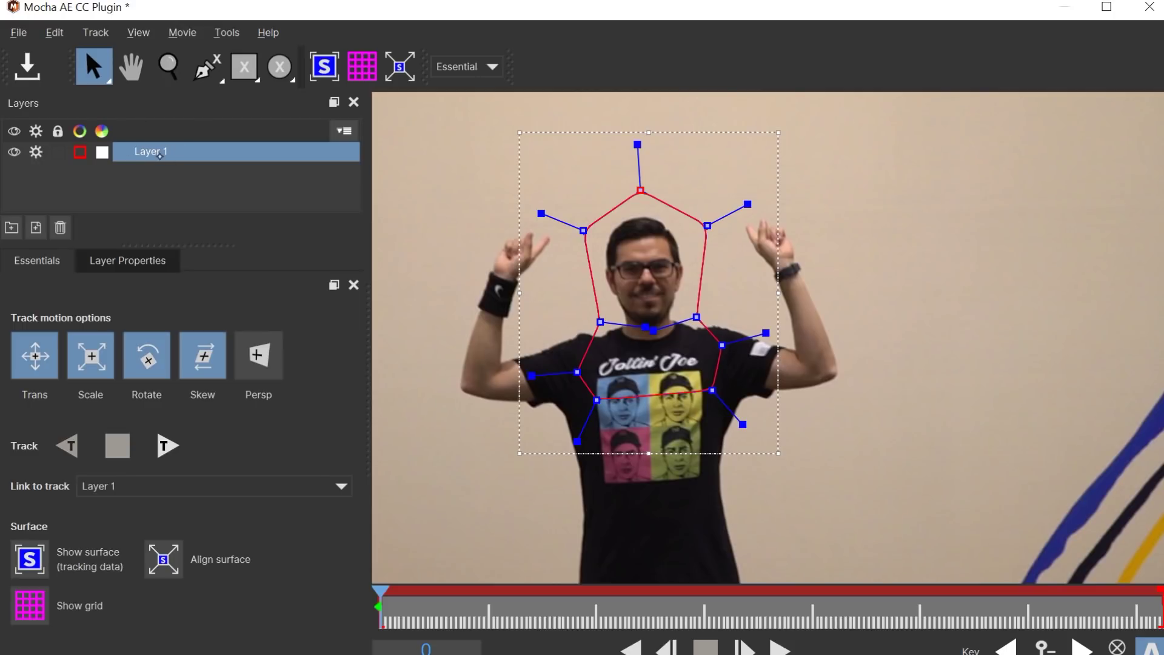
# Rename the tracking layer as Head & Upper Torso
pyautogui.doubleClick(154, 152)
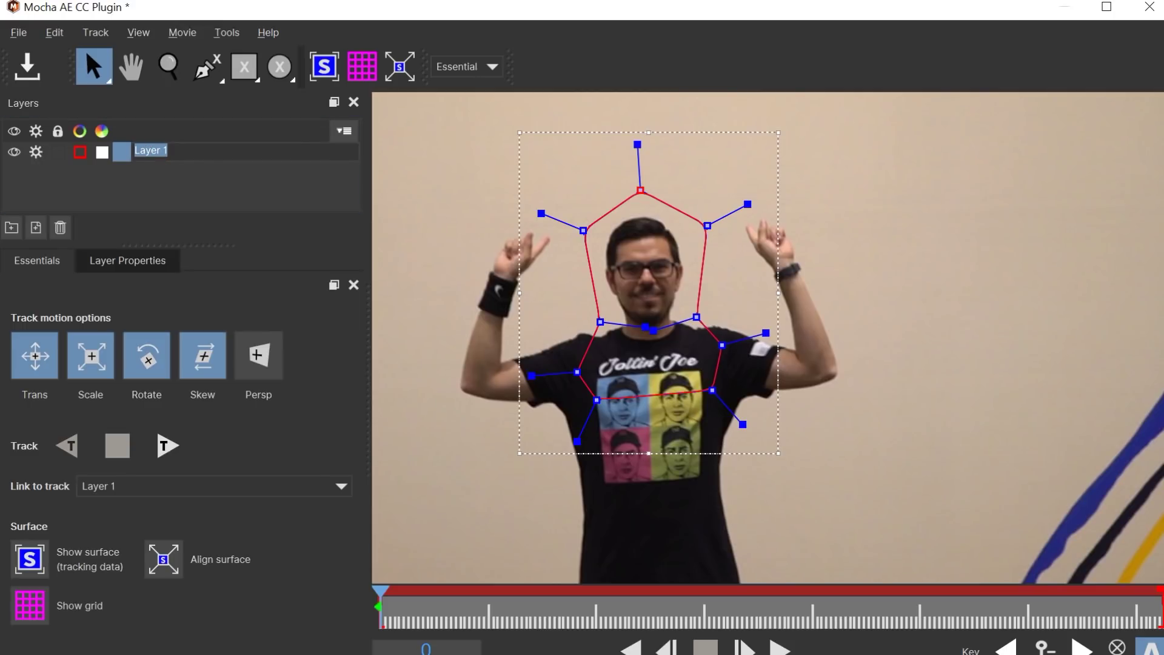
pyautogui.write('Head ')
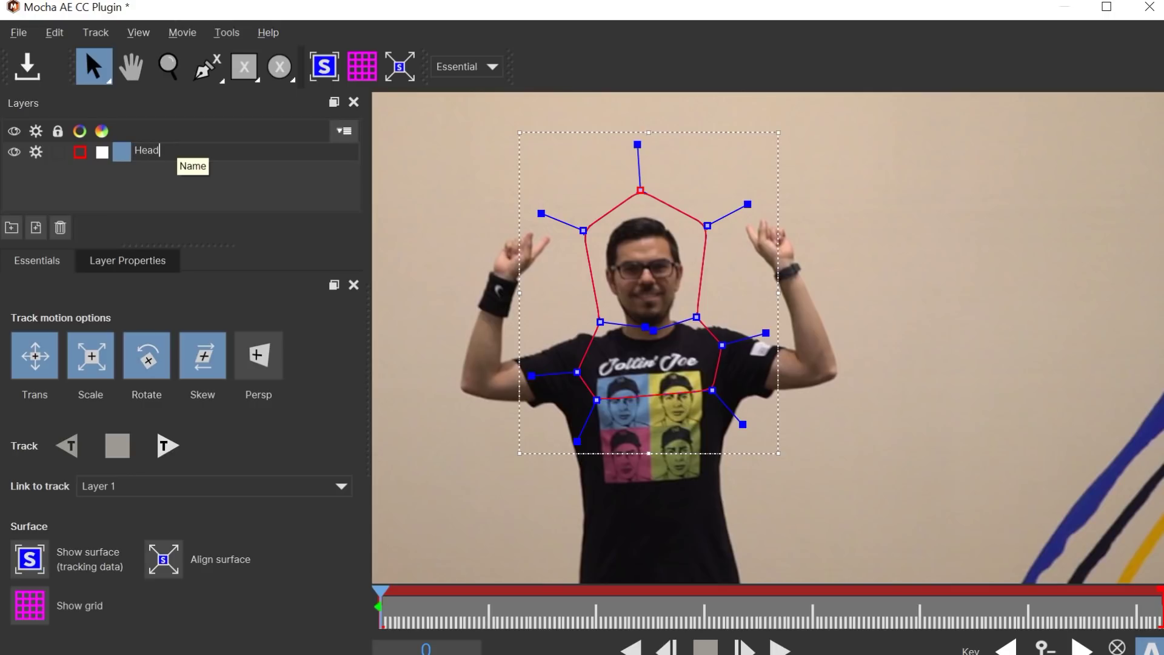
pyautogui.write('& Upper Torso')
pyautogui.press('Return')
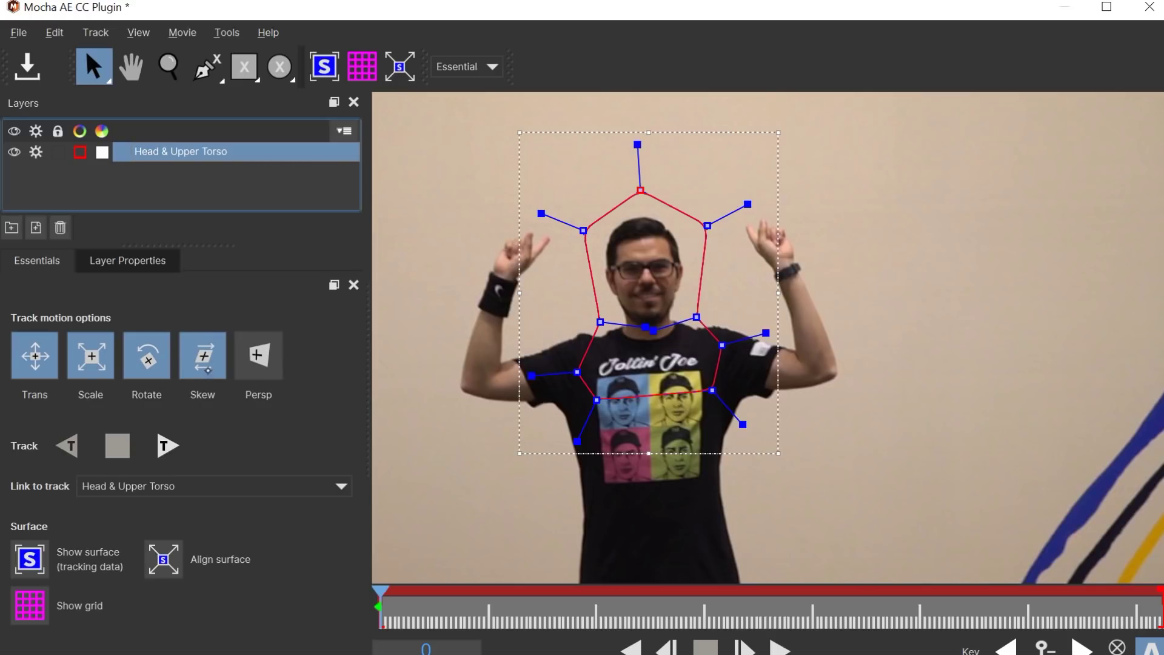
# Turn off Skew for the Head & Upper Torso layer, track it forward from frame 0, and dismiss the tracking messages
pyautogui.click(202, 358)
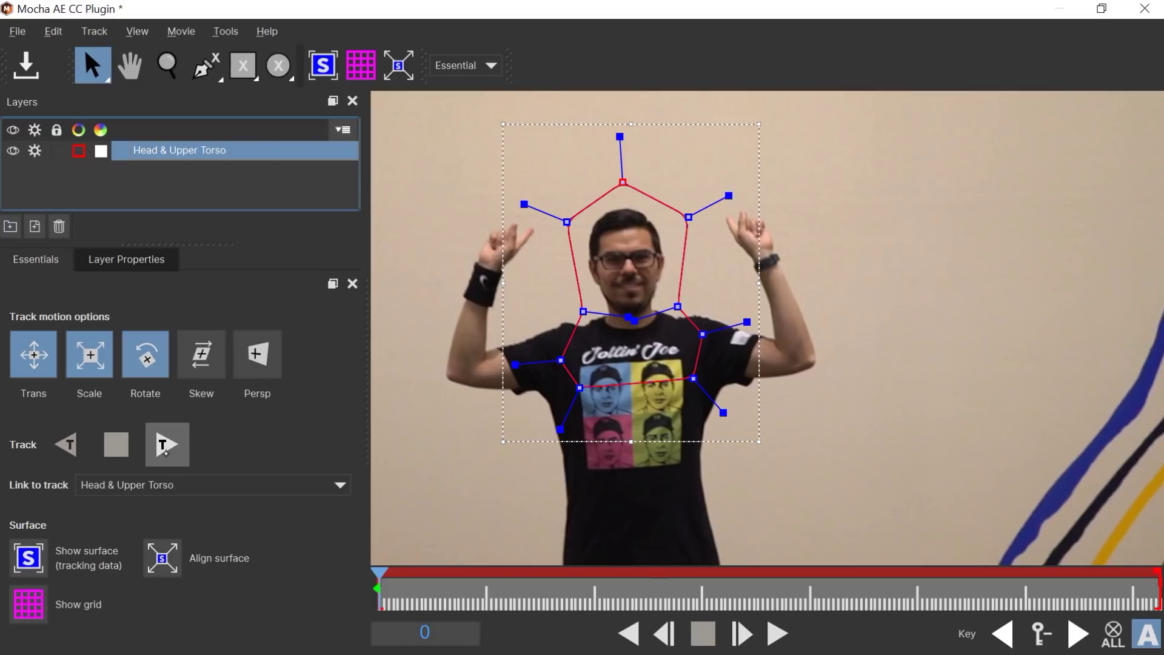
pyautogui.click(162, 446)
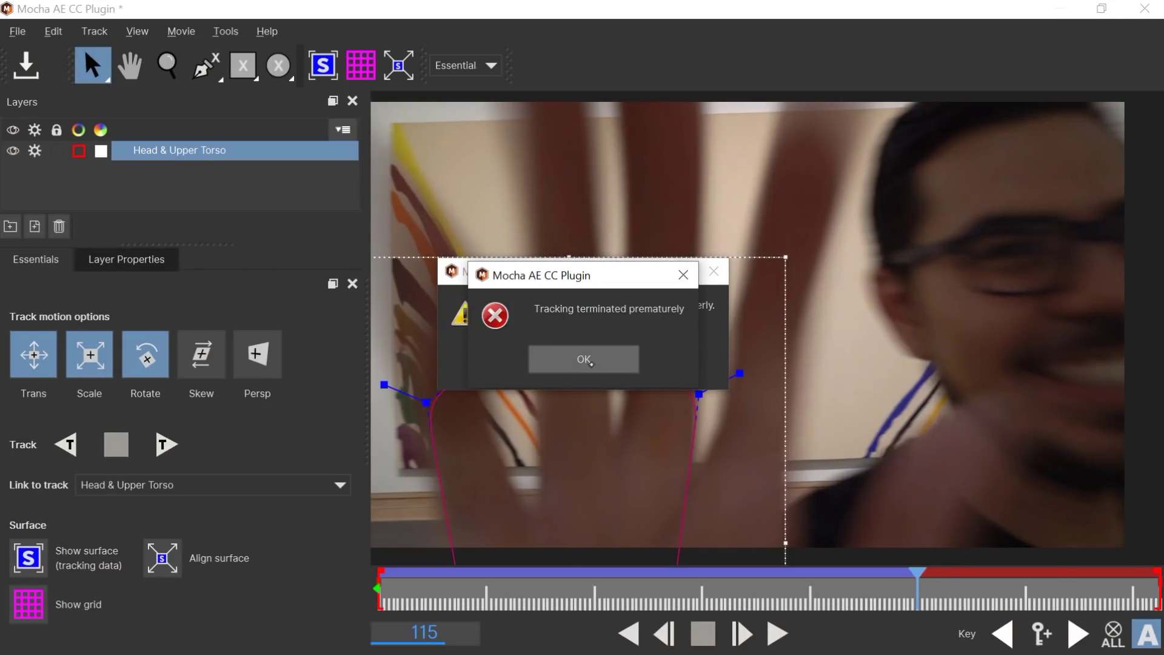
pyautogui.click(585, 359)
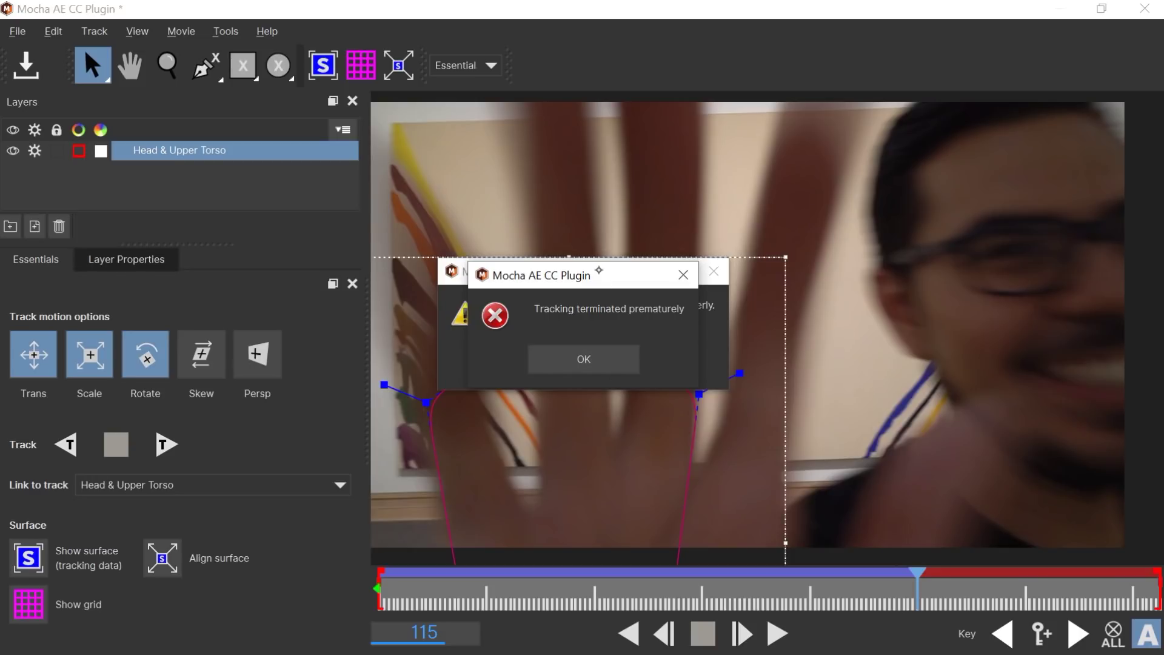
pyautogui.click(585, 436)
pyautogui.click(583, 361)
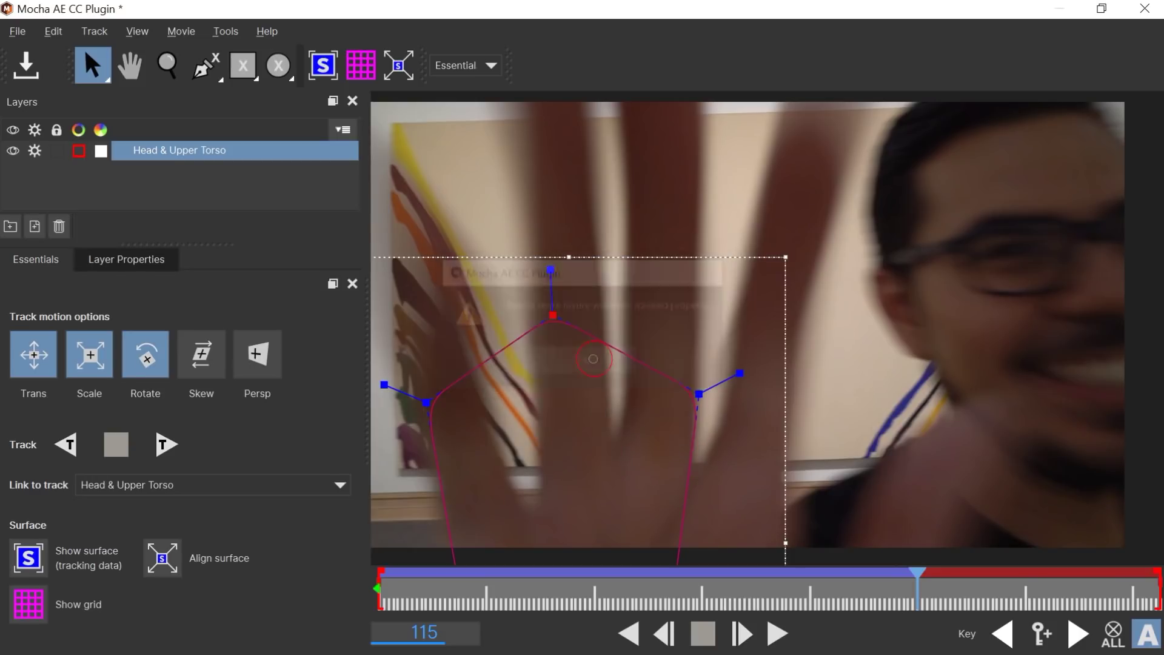
# Scrub through the tracked frames to check the spline up to the hand close-up, save the track, and return to After Effects
pyautogui.moveTo(891, 591)
pyautogui.mouseDown()
pyautogui.moveTo(395, 597)
pyautogui.moveTo(770, 602)
pyautogui.moveTo(878, 600)
pyautogui.moveTo(461, 597)
pyautogui.moveTo(884, 589)
pyautogui.mouseUp()
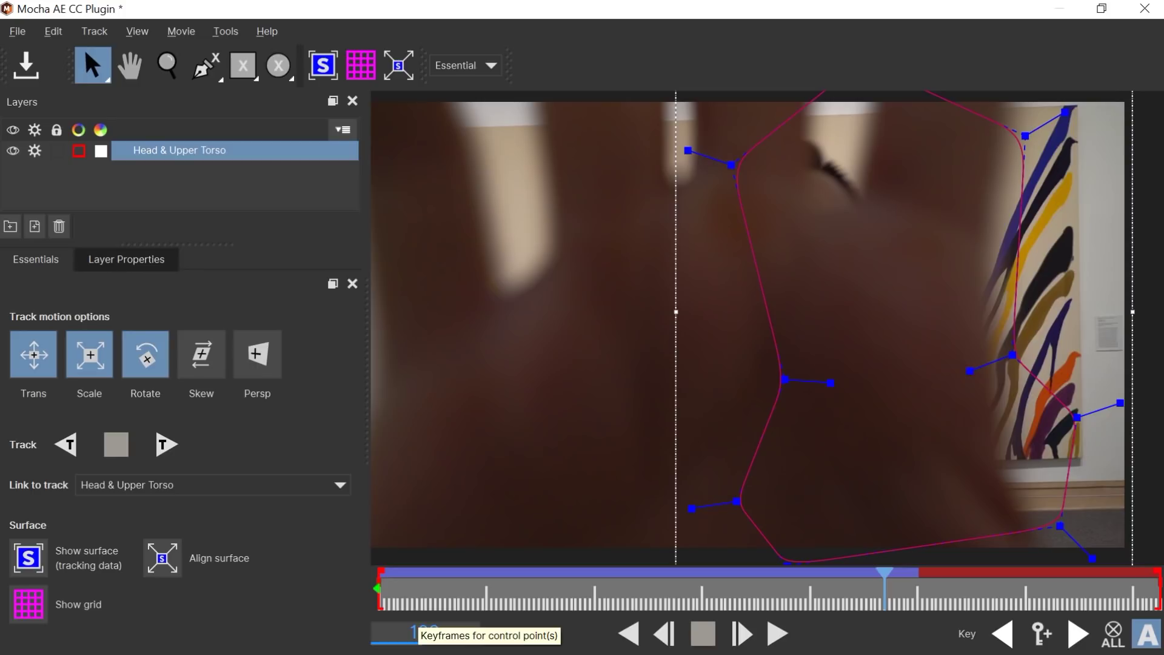
pyautogui.moveTo(883, 589); pyautogui.dragTo(899, 589)
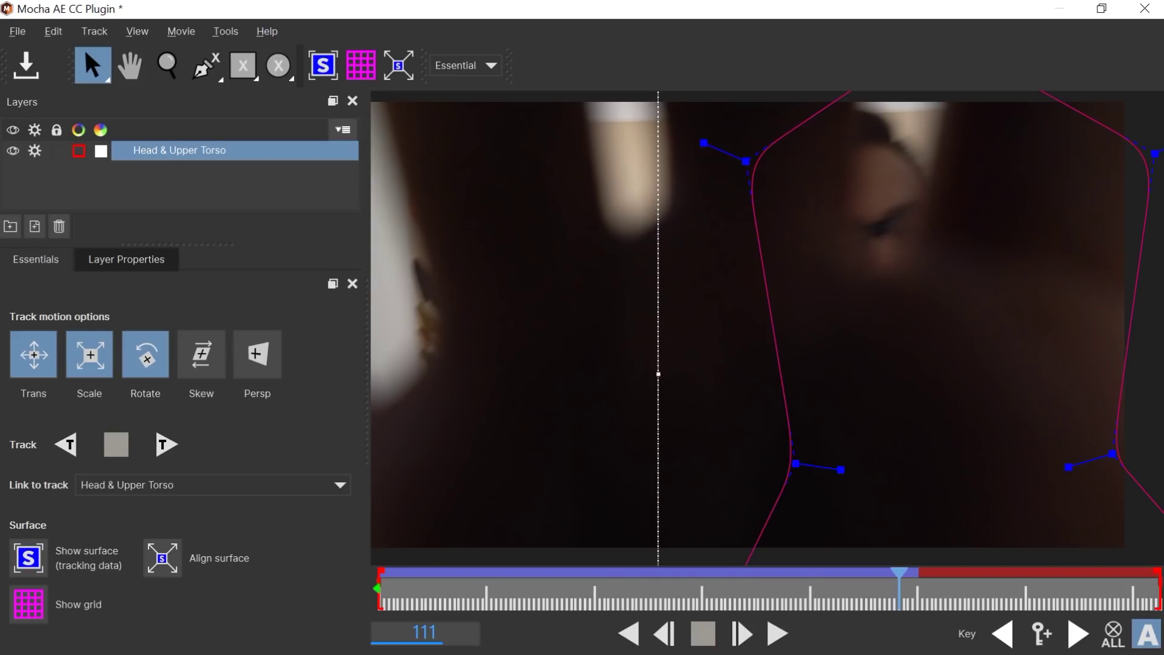
pyautogui.moveTo(899, 589); pyautogui.dragTo(389, 585)
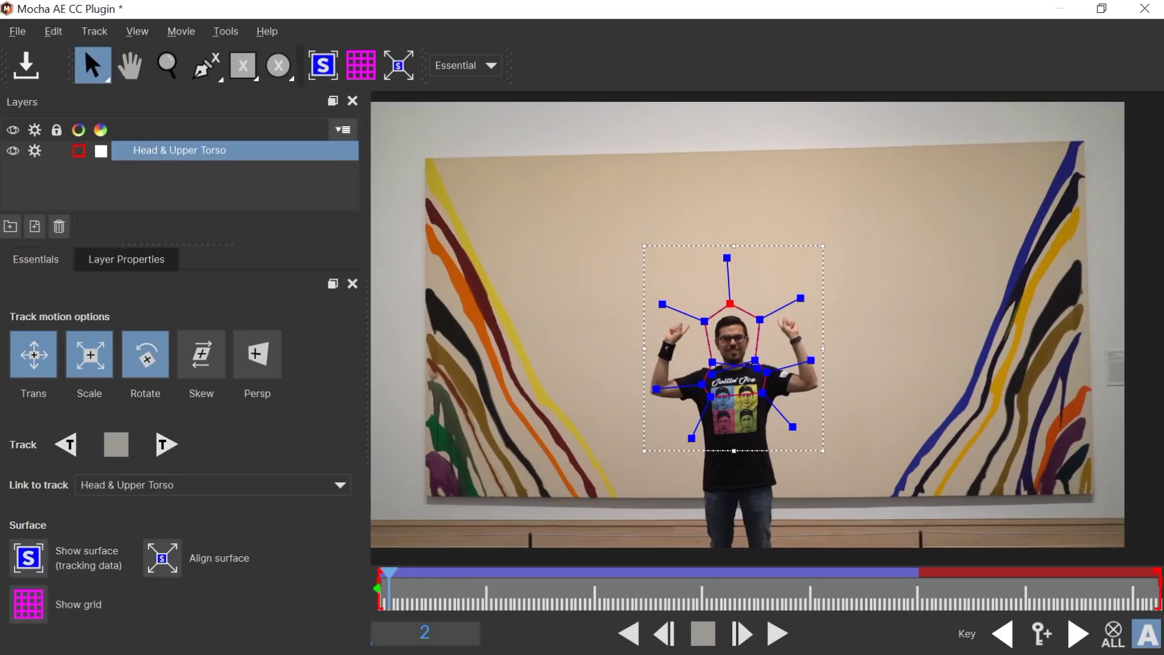
pyautogui.click(17, 31)
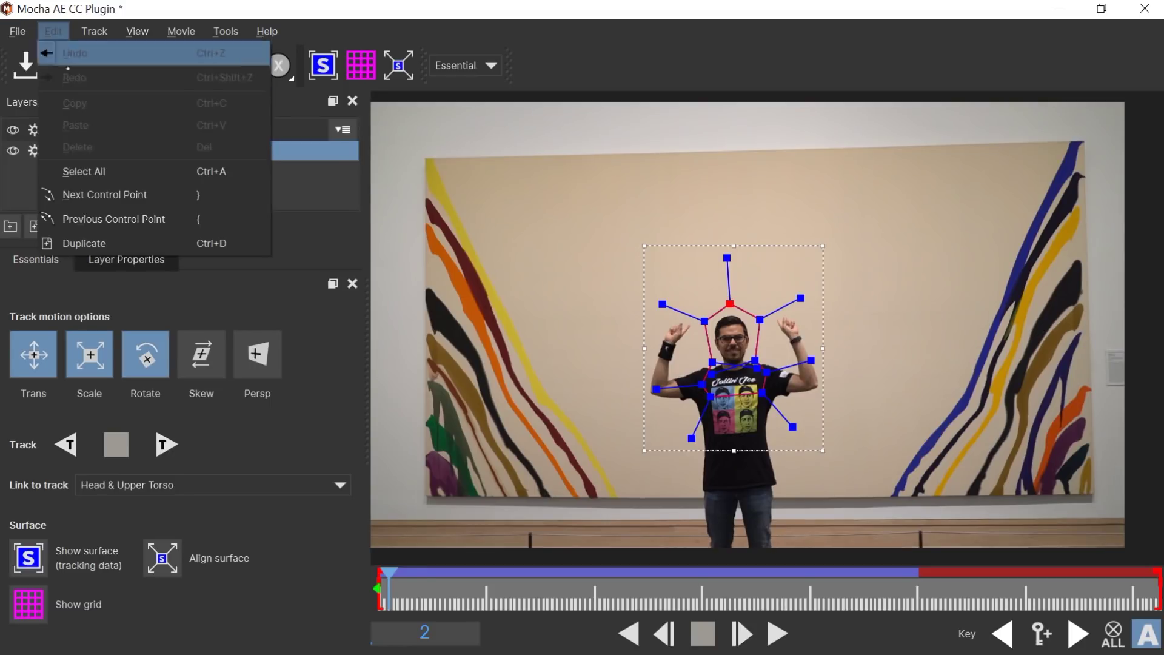
pyautogui.click(57, 80)
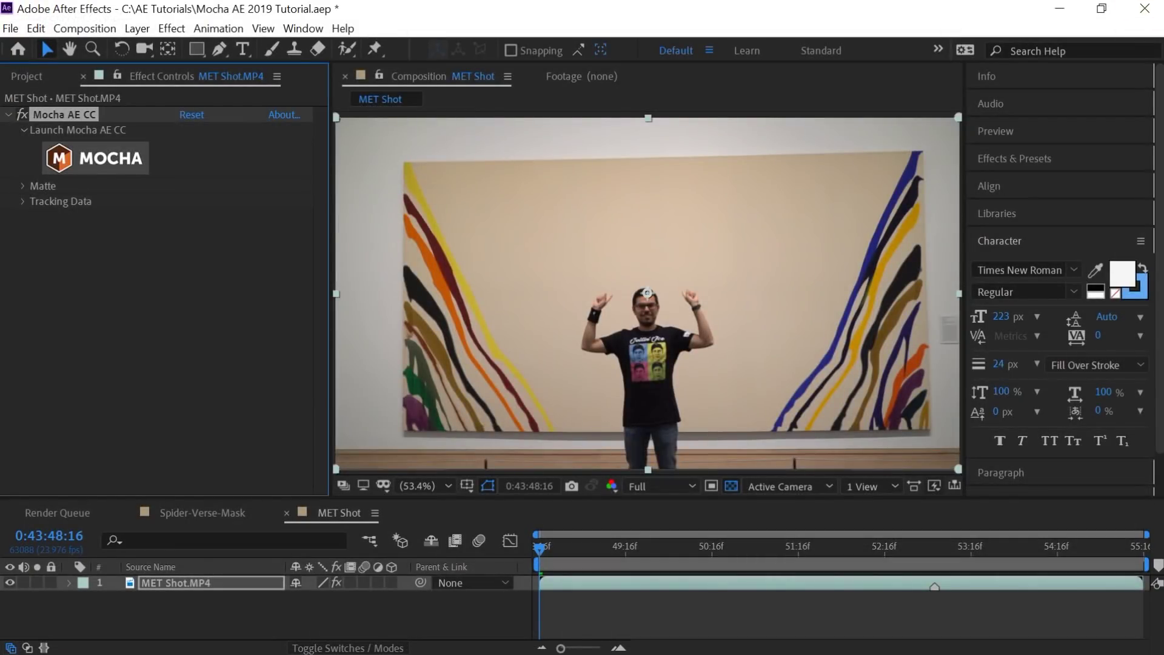
# Add a null object to the MET Shot composition and rename it Head Tracker
pyautogui.click(137, 28)
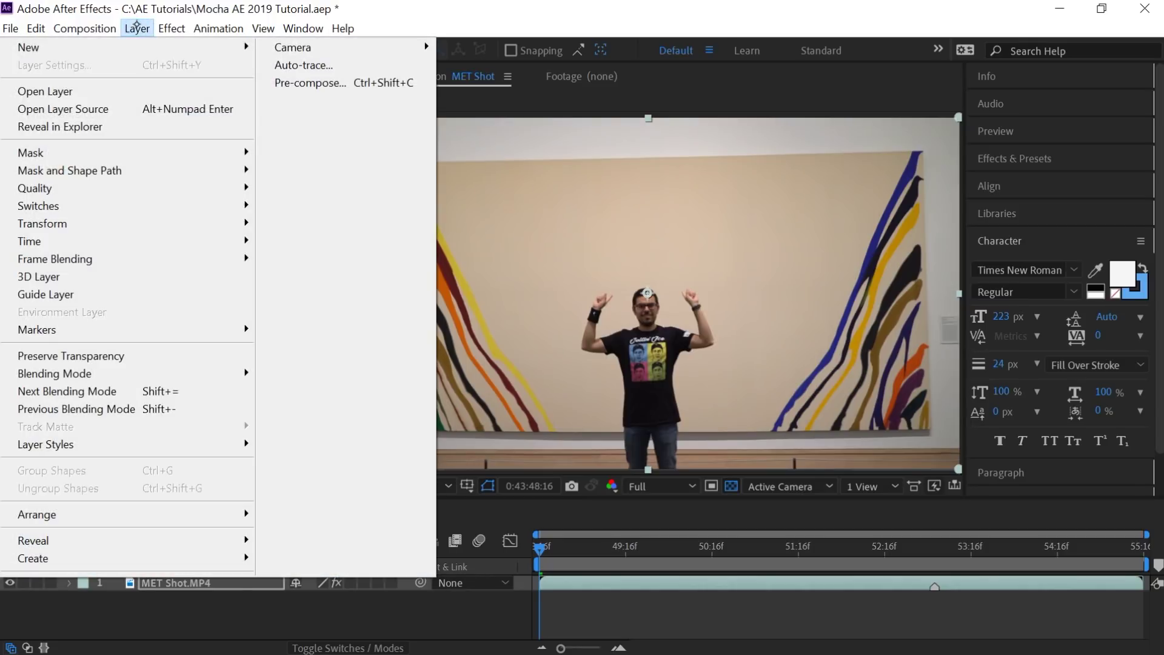
pyautogui.moveTo(245, 47)
pyautogui.click(306, 123)
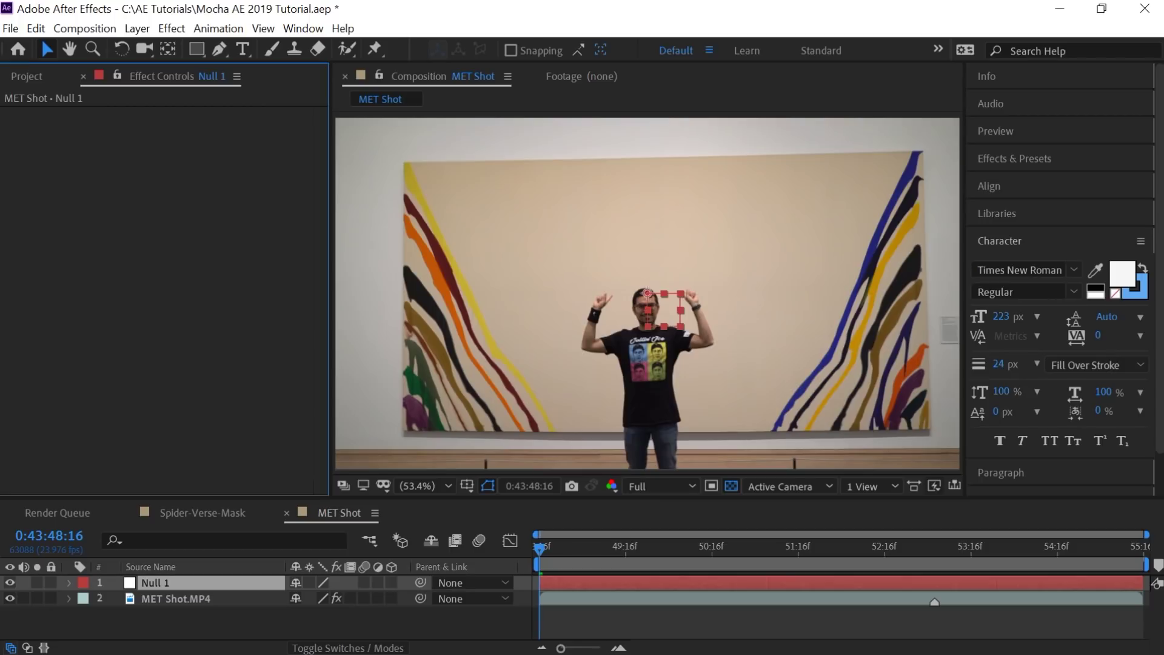
pyautogui.click(204, 581)
pyautogui.press('Return')
pyautogui.write('Head Tracker')
pyautogui.press('Return')
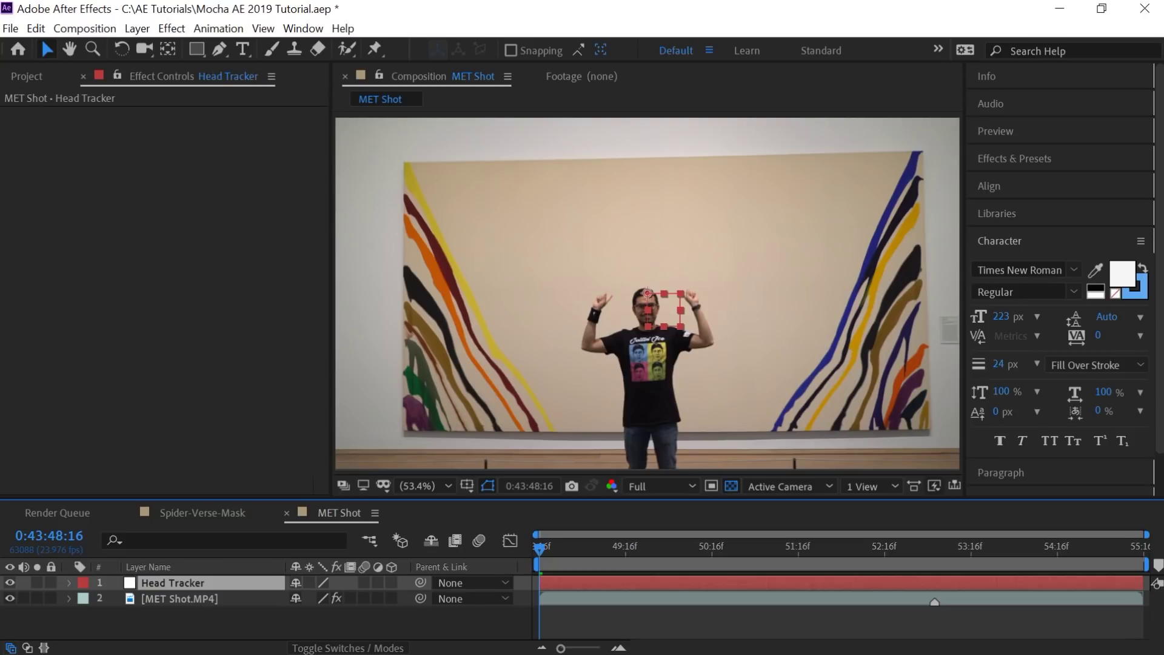
# In the MET Shot layer's Mocha AE CC tracking data, set the export option to Transform and the export layer to Head Tracker
pyautogui.click(205, 598)
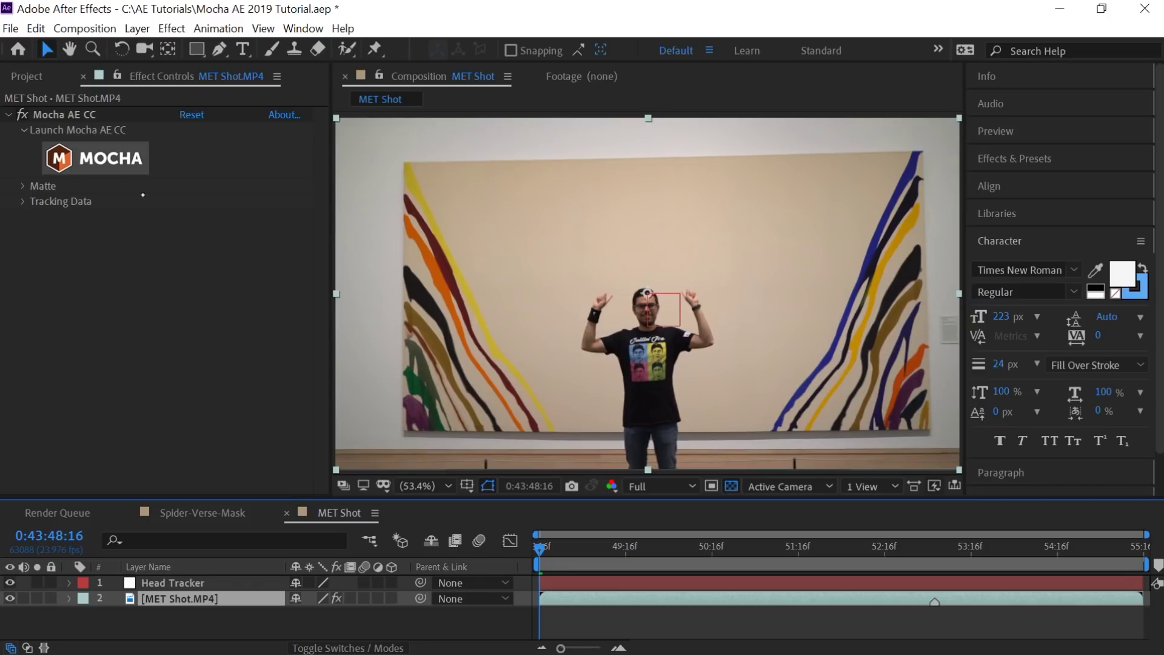
pyautogui.click(26, 203)
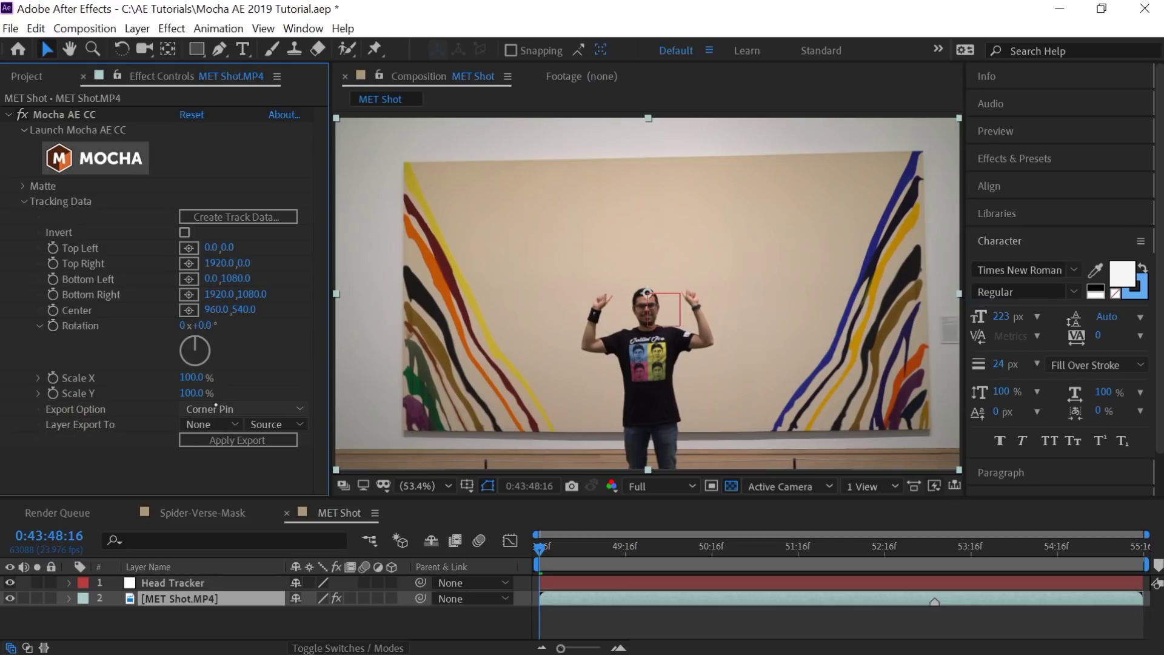
pyautogui.click(215, 407)
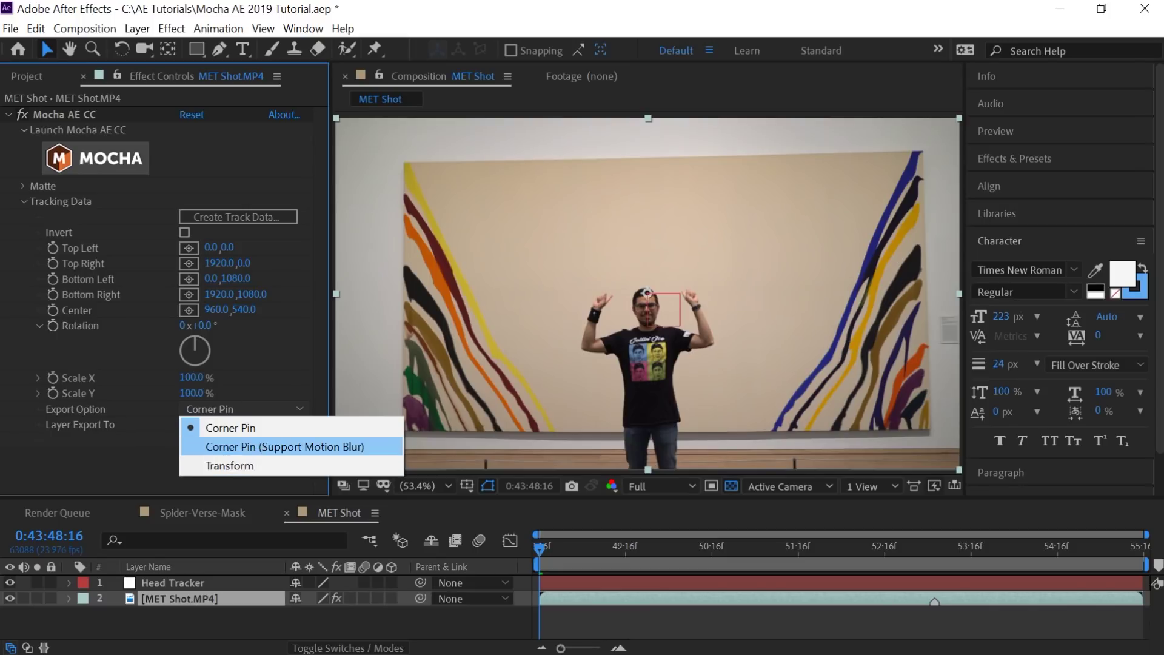
pyautogui.click(224, 466)
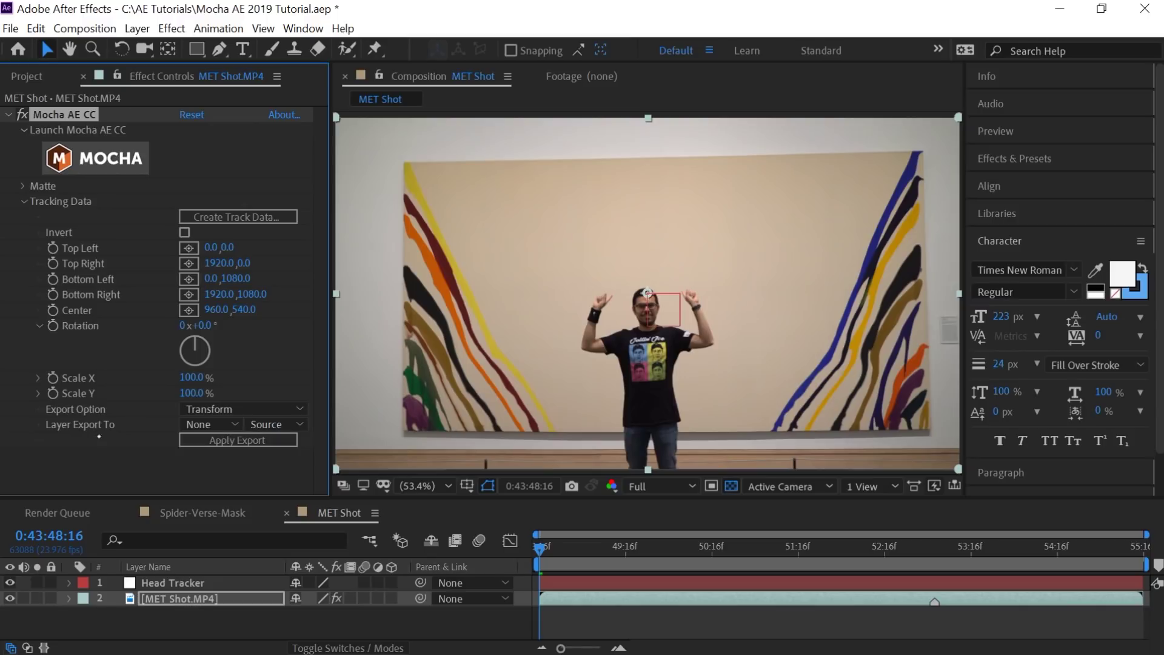
pyautogui.click(210, 424)
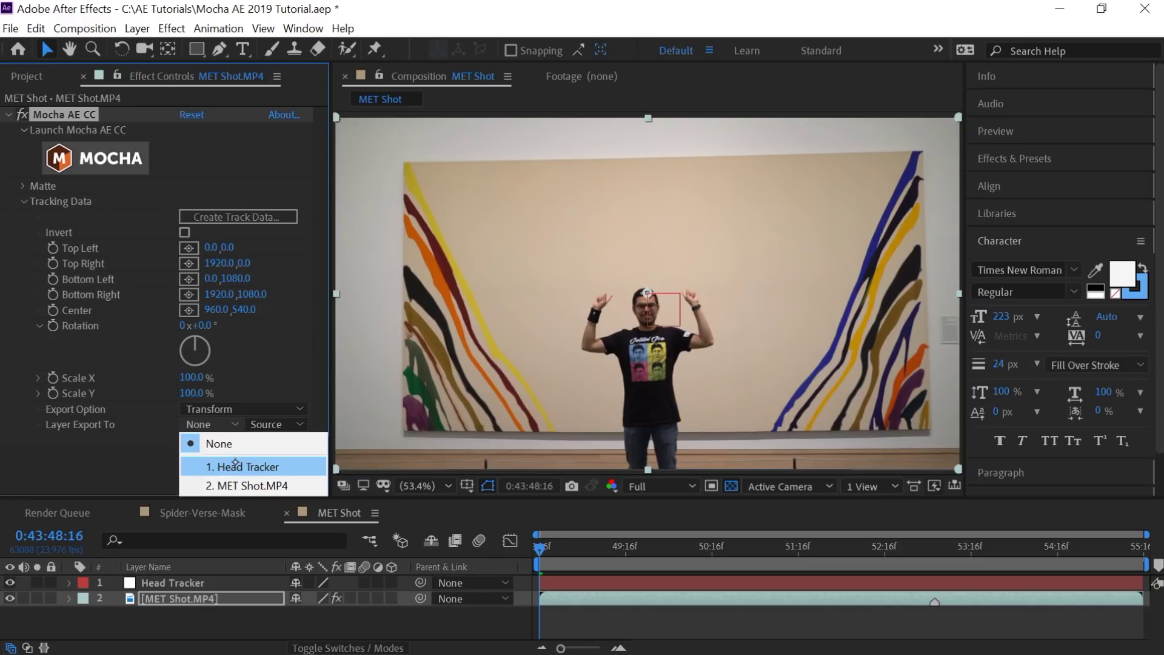
pyautogui.click(242, 470)
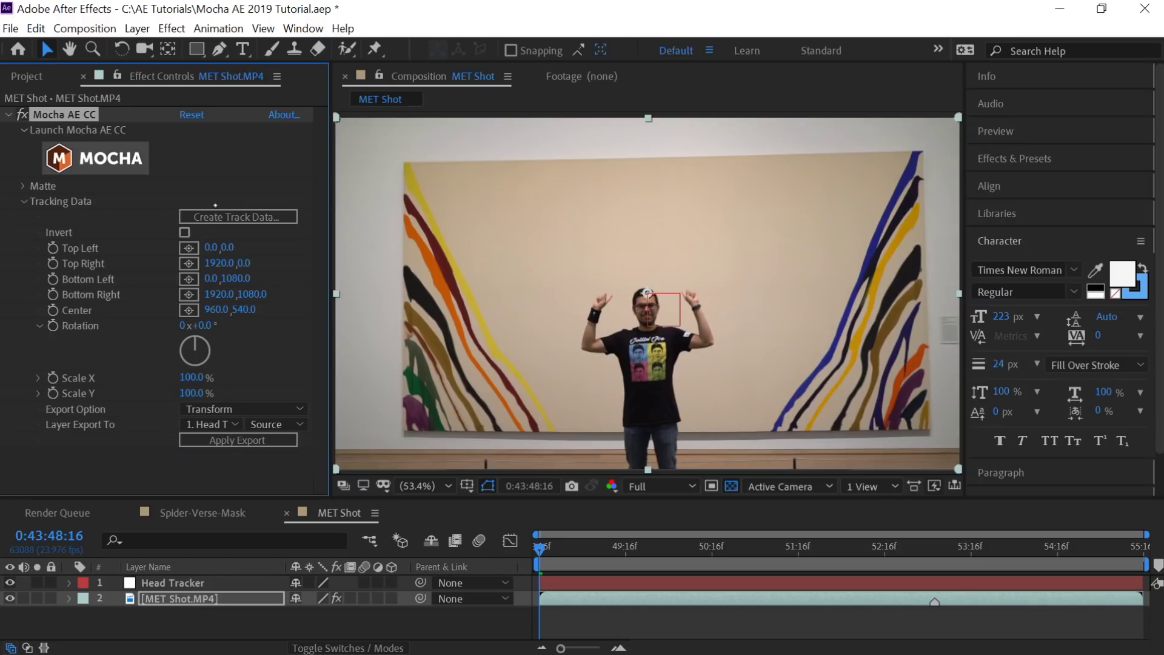
# Create track data from the Head & Upper Torso Mocha layer
pyautogui.click(262, 215)
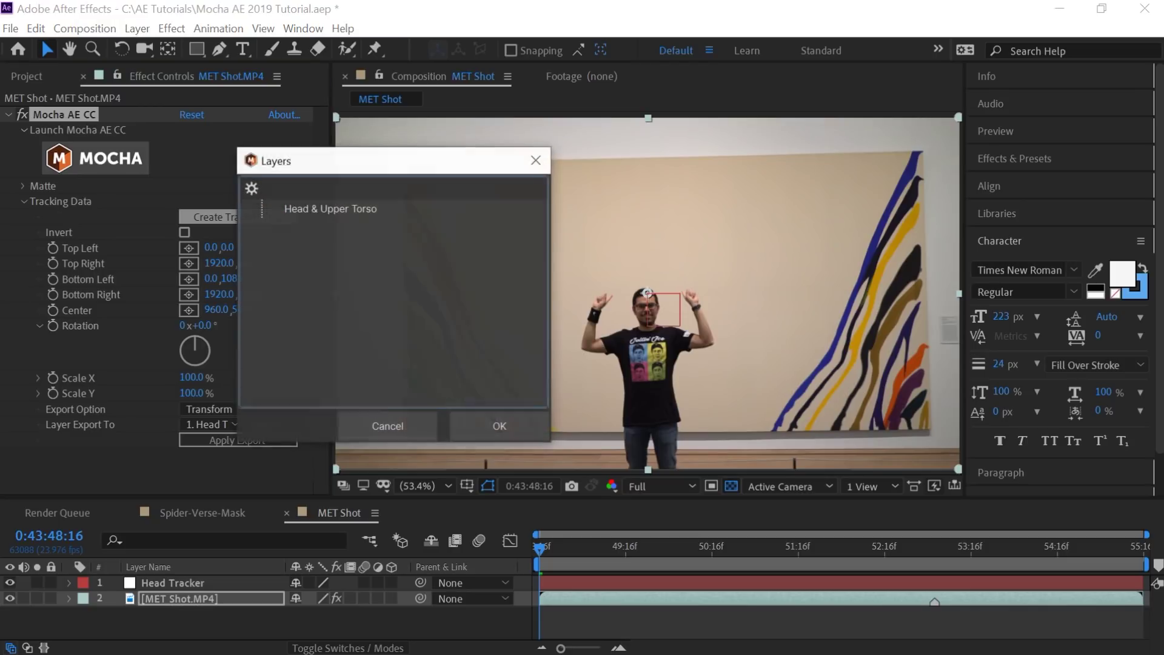
pyautogui.click(327, 208)
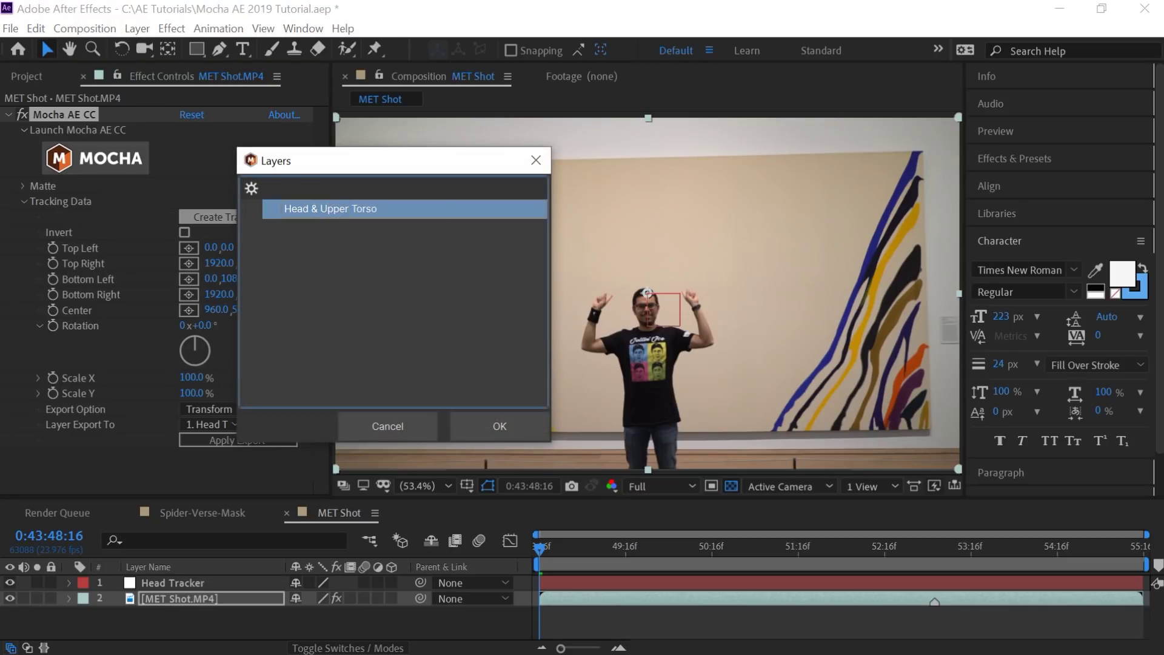
pyautogui.moveTo(388, 155); pyautogui.dragTo(419, 194)
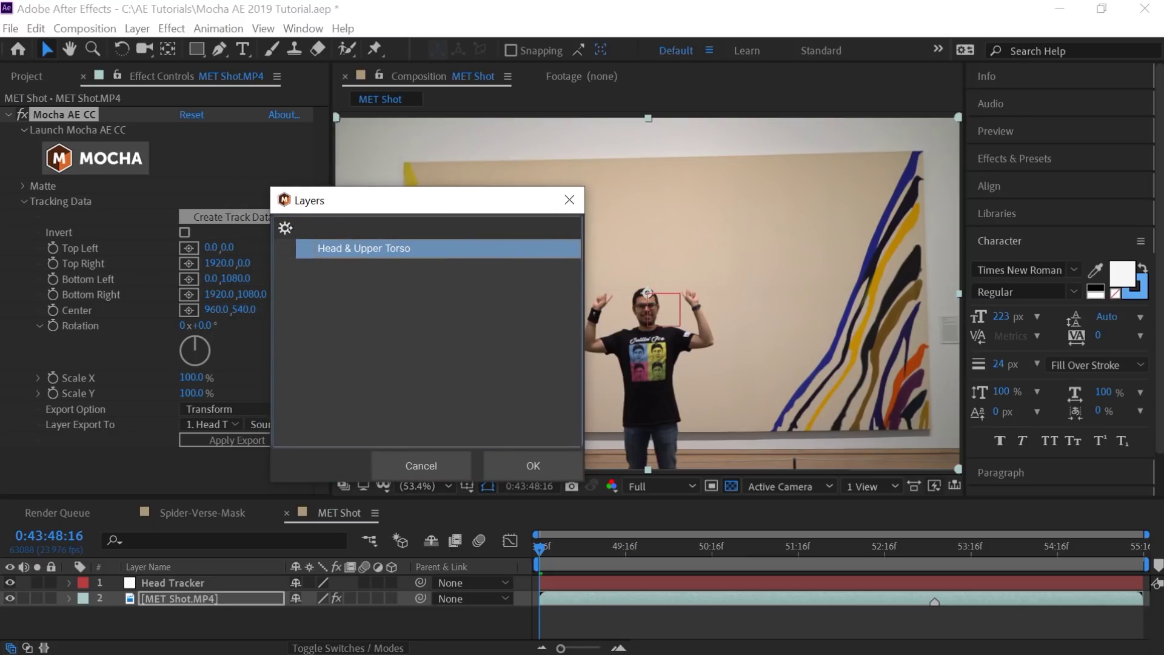
pyautogui.click(286, 246)
pyautogui.click(533, 465)
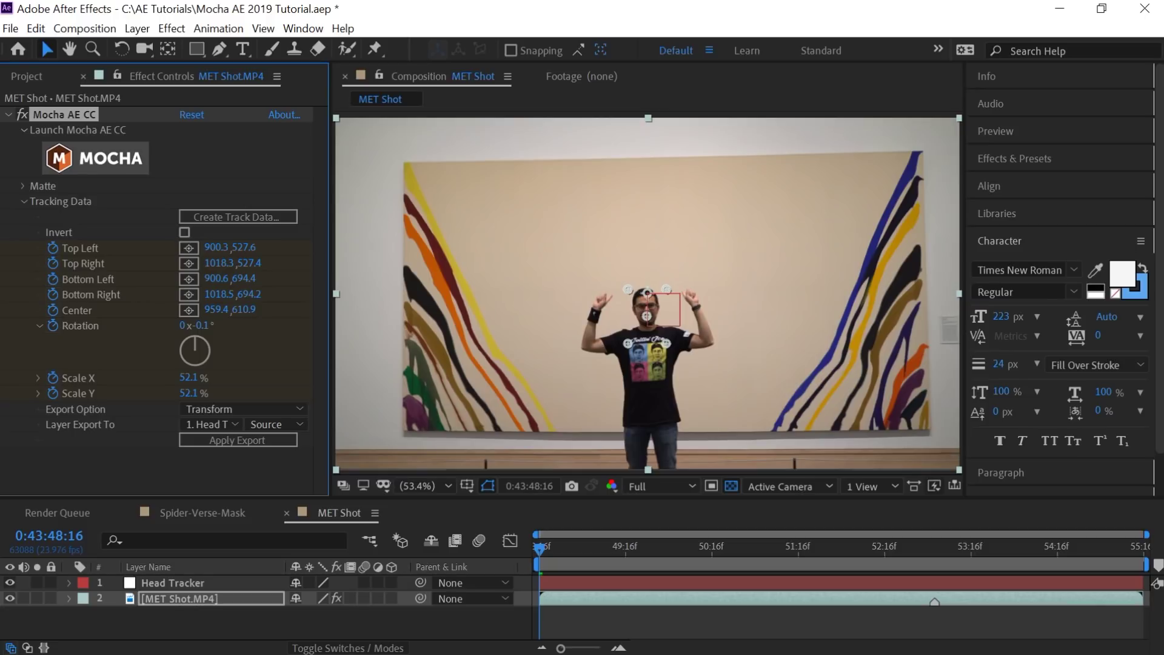
# Play back the opening of the MET Shot composition to check how the track points follow the man
pyautogui.press('space')
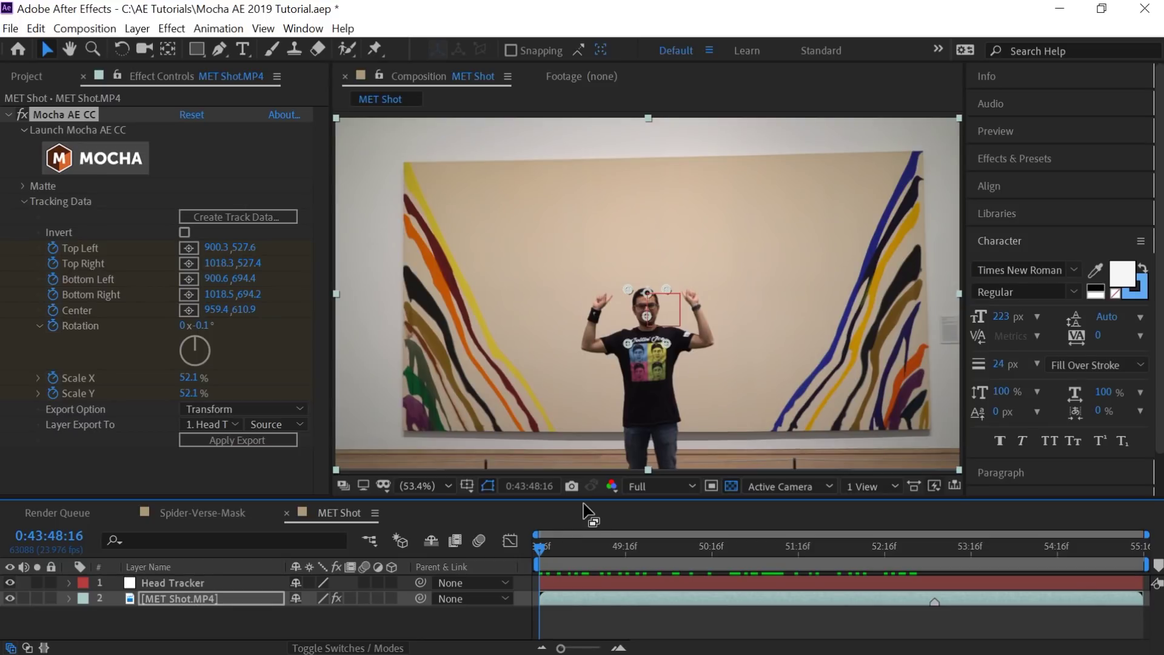
pyautogui.press('space')
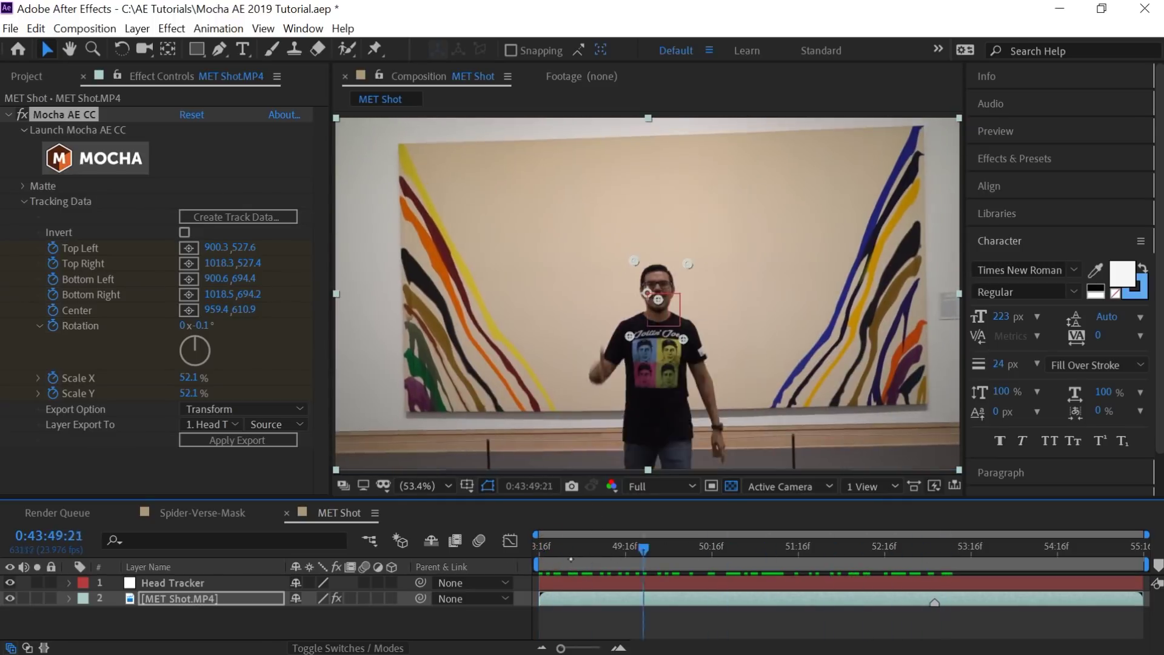
pyautogui.press('space')
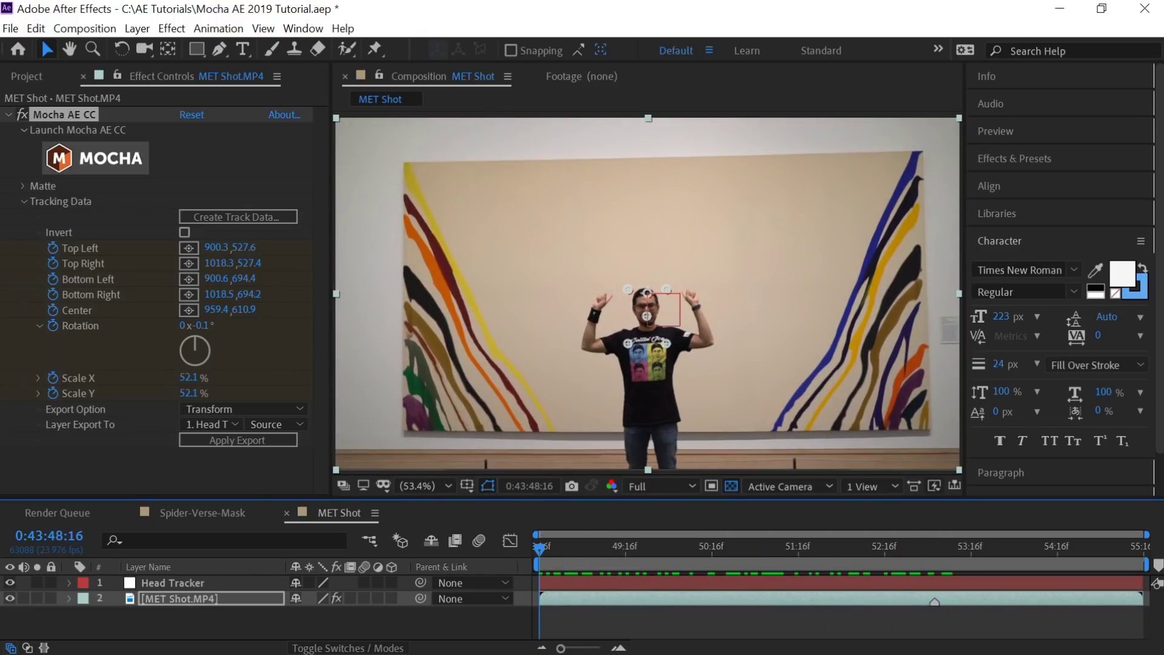
# Apply the tracking export to Head Tracker, reveal the null's keyframes, and scrub through the shot to check its motion
pyautogui.click(242, 443)
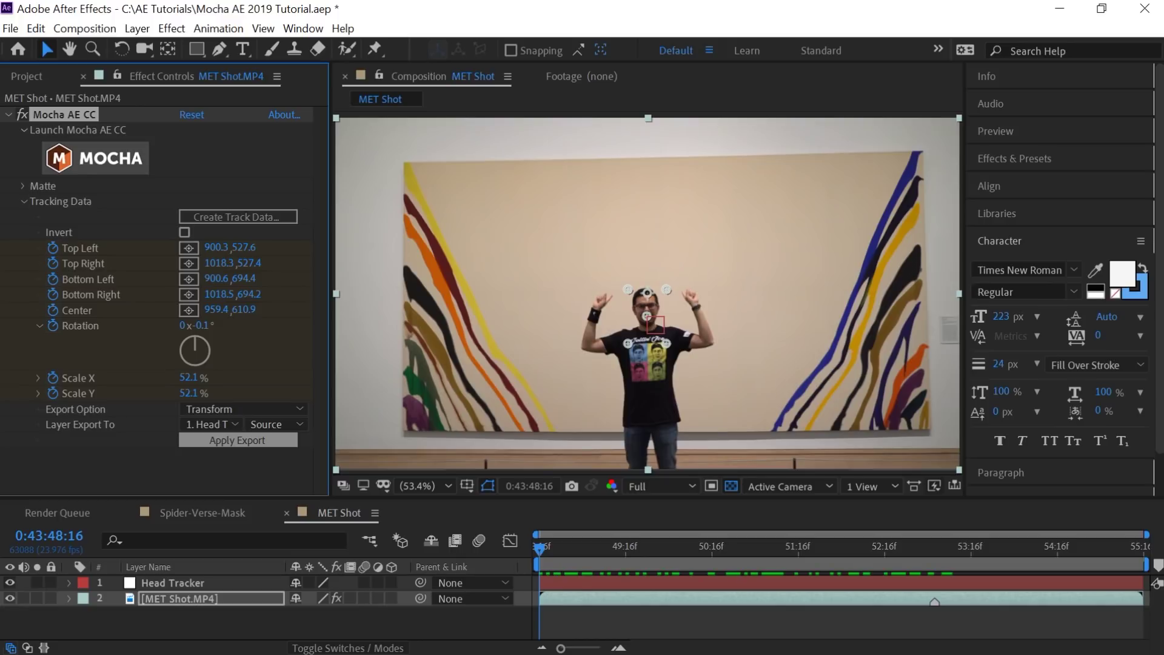
pyautogui.click(177, 584)
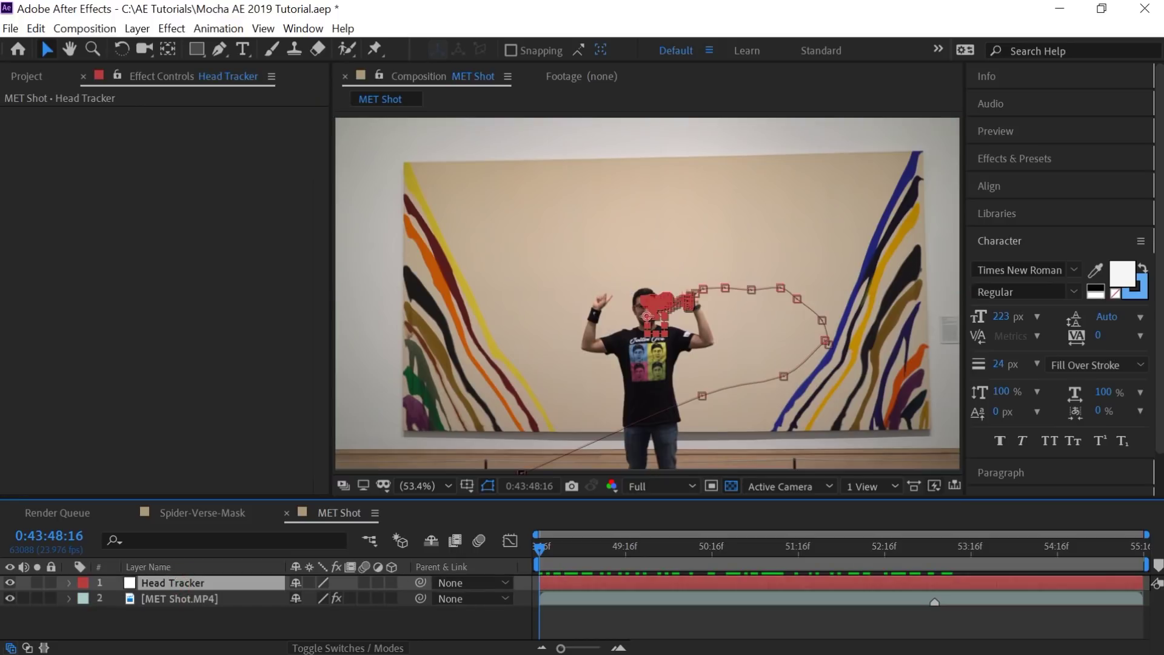
pyautogui.press('u')
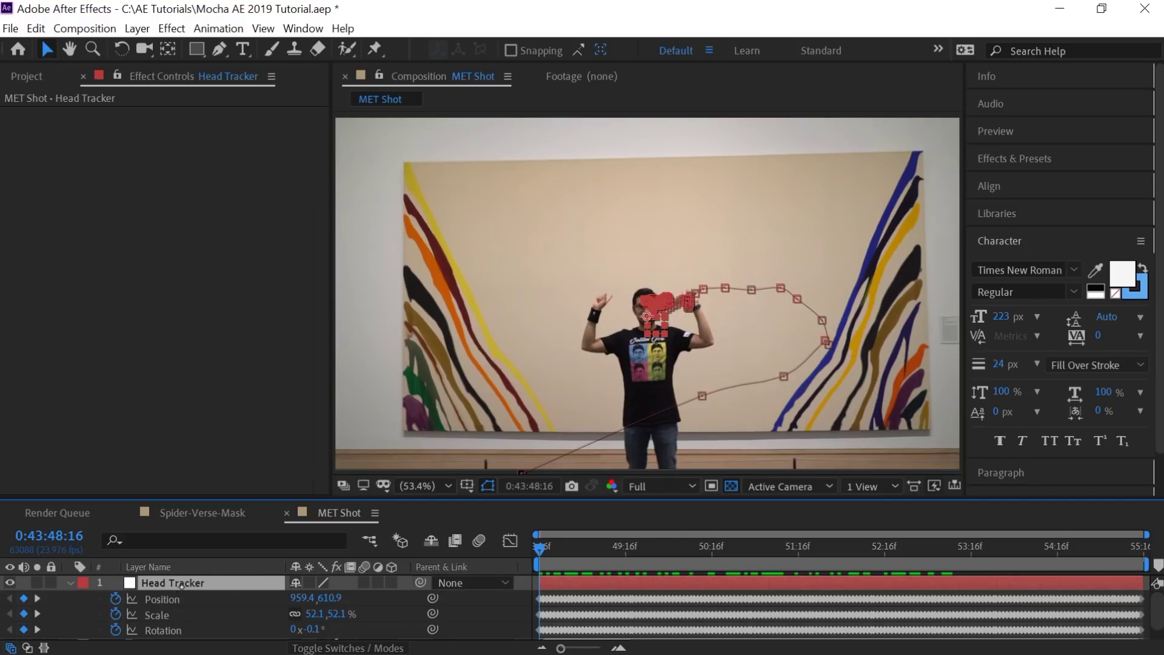
pyautogui.moveTo(553, 547); pyautogui.dragTo(939, 546)
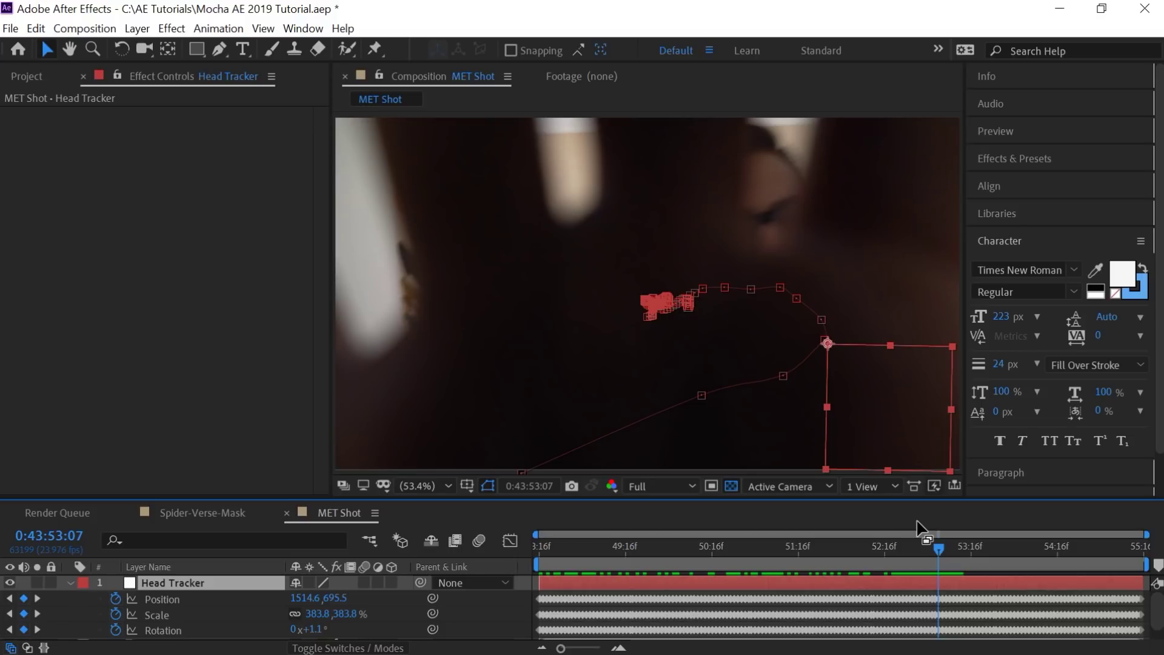
pyautogui.moveTo(939, 547); pyautogui.dragTo(568, 546)
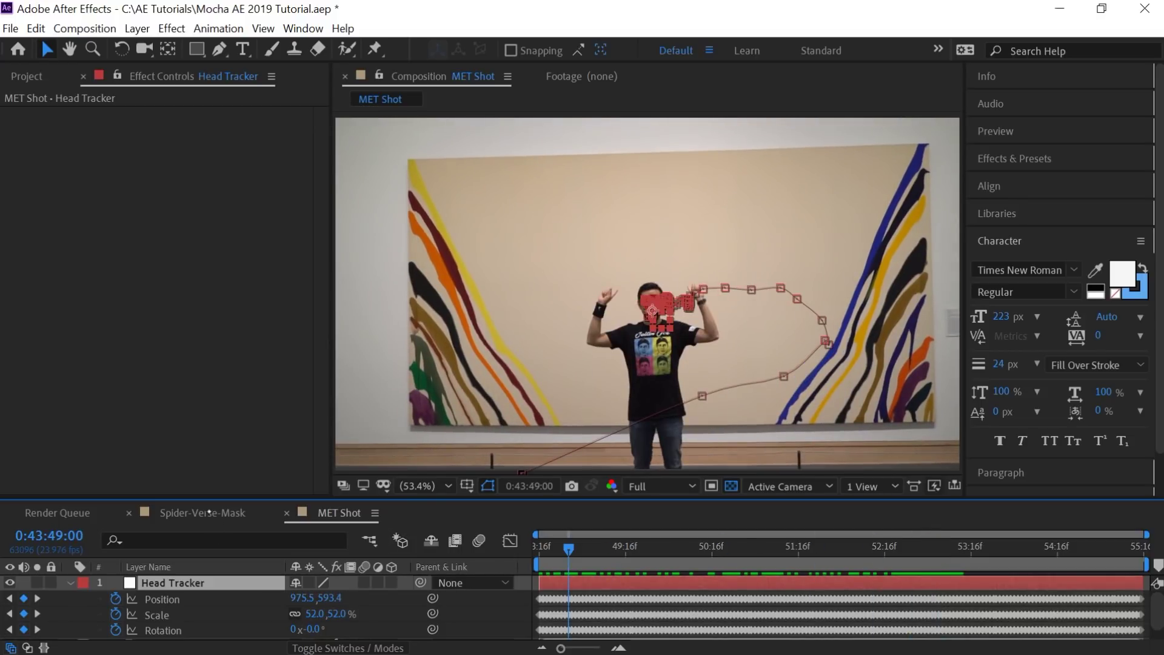
# Open the Spider-Verse-Mask composition and scrub around 0:00:01:16 to inspect the scale animation of the Eyes RT and Eyes LT layers
pyautogui.click(209, 512)
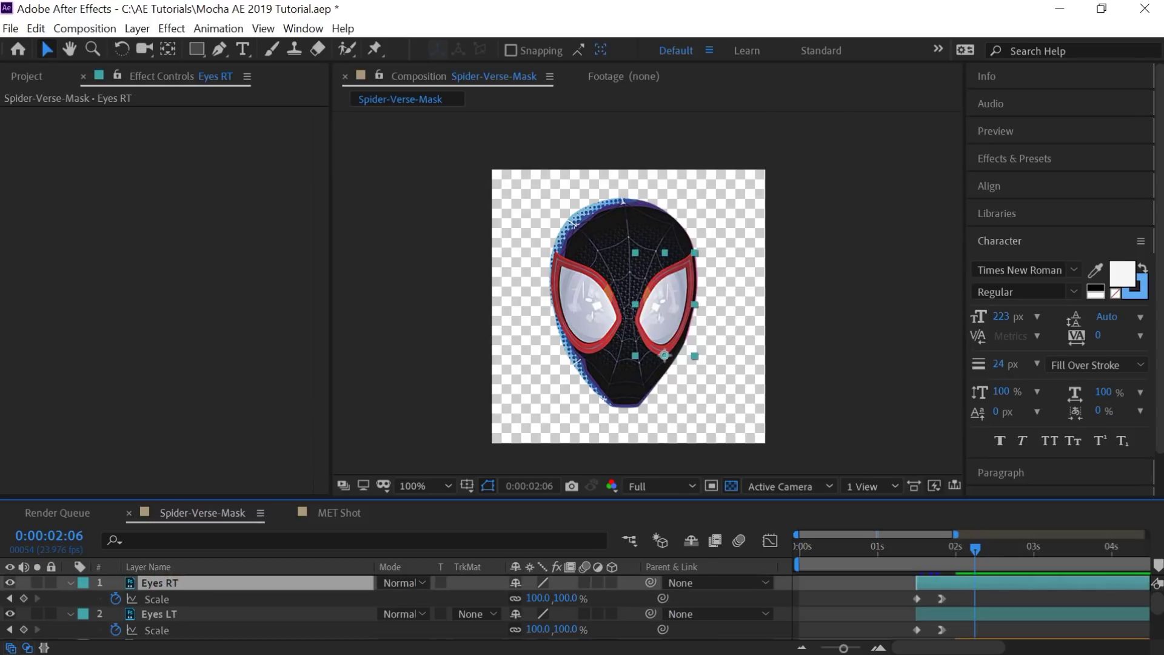
pyautogui.keyDown('shift'); pyautogui.click(155, 614); pyautogui.keyUp('shift')
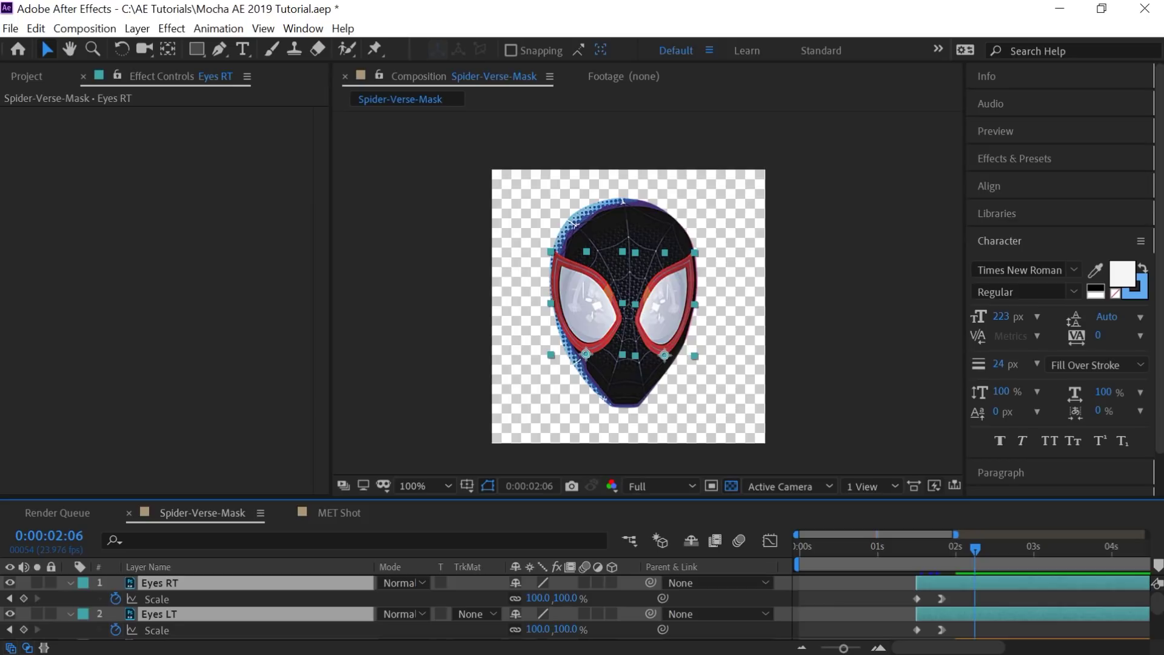
pyautogui.click(929, 549)
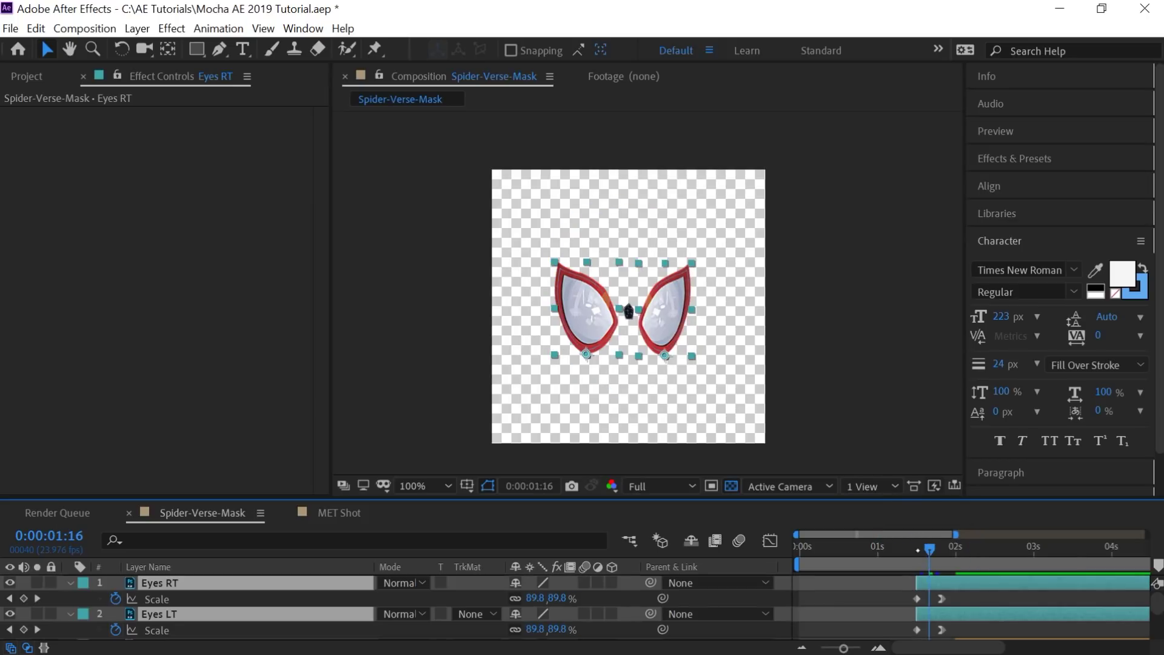
pyautogui.click(919, 548)
pyautogui.moveTo(920, 549); pyautogui.dragTo(936, 549)
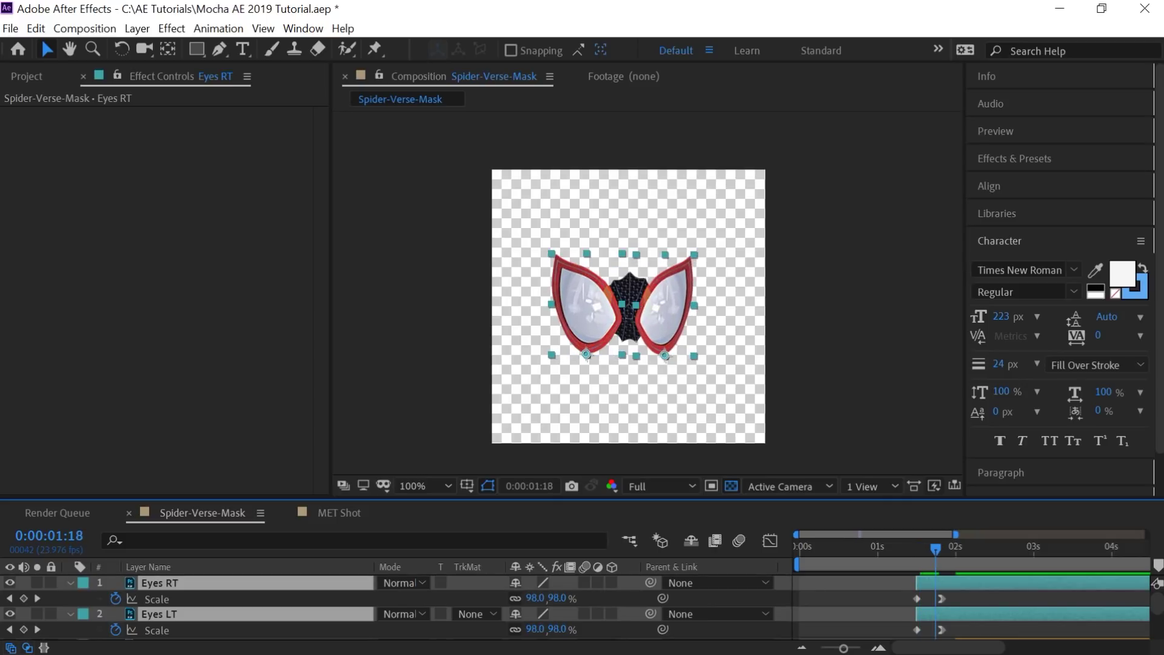
pyautogui.moveTo(336, 498); pyautogui.dragTo(336, 402)
pyautogui.moveTo(936, 453)
pyautogui.mouseDown()
pyautogui.moveTo(912, 454)
pyautogui.moveTo(929, 454)
pyautogui.mouseUp()
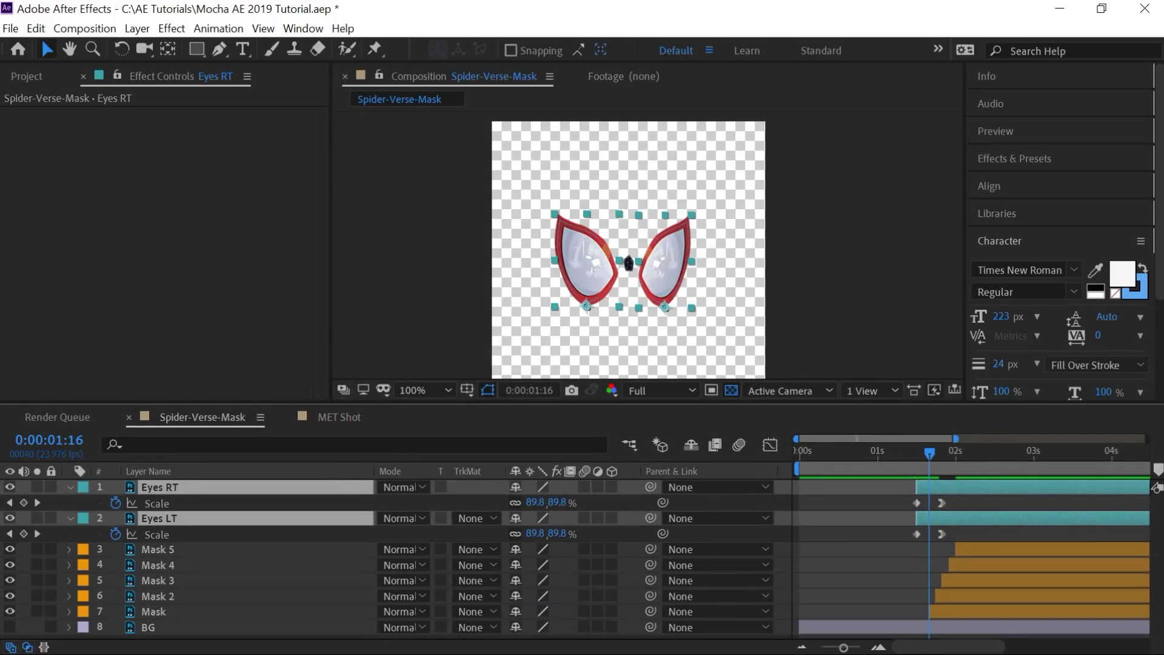
# Step frame by frame from 0:00:01:16 to 0:00:02:01 to examine how the staggered Mask layers build up the face
pyautogui.click(147, 611)
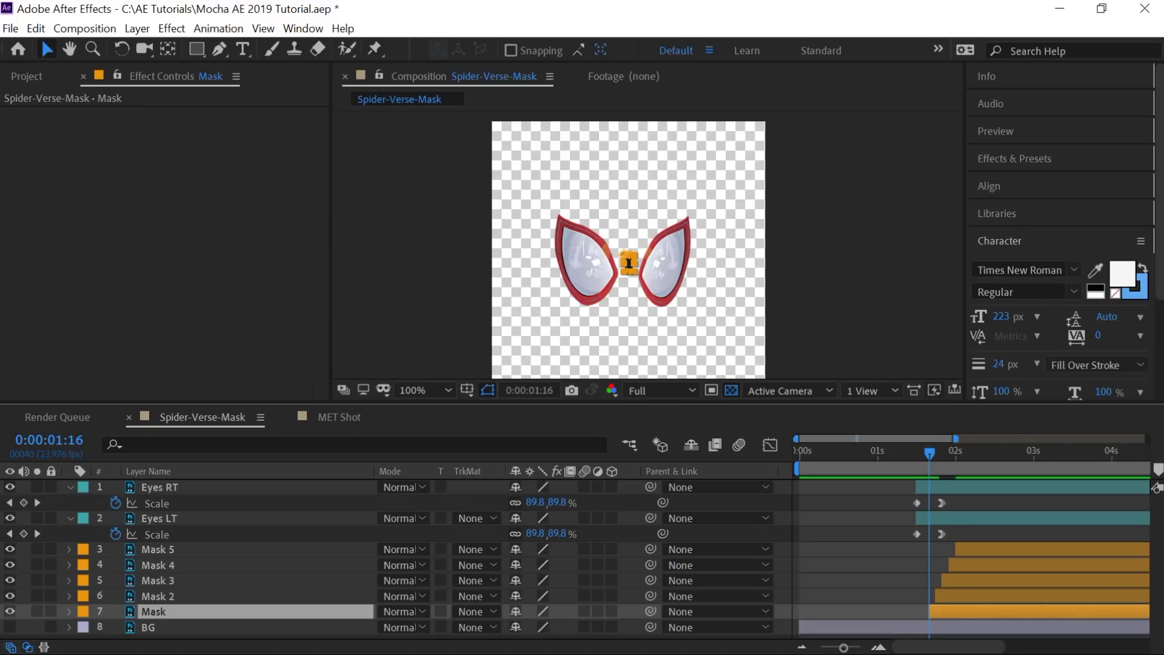
pyautogui.press('pagedown')
pyautogui.press('pagedown')
pyautogui.press('pagedown')
pyautogui.press('pagedown')
pyautogui.press('pagedown')
pyautogui.press('pagedown')
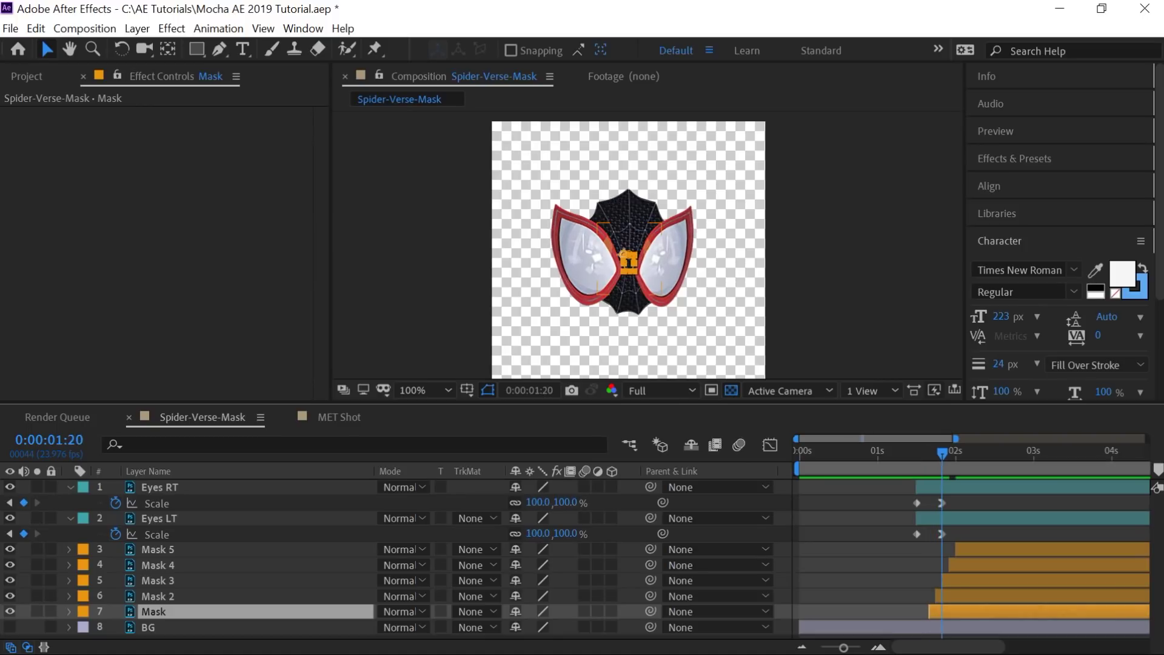
pyautogui.press('pagedown')
pyautogui.press('pagedown')
pyautogui.press('pagedown')
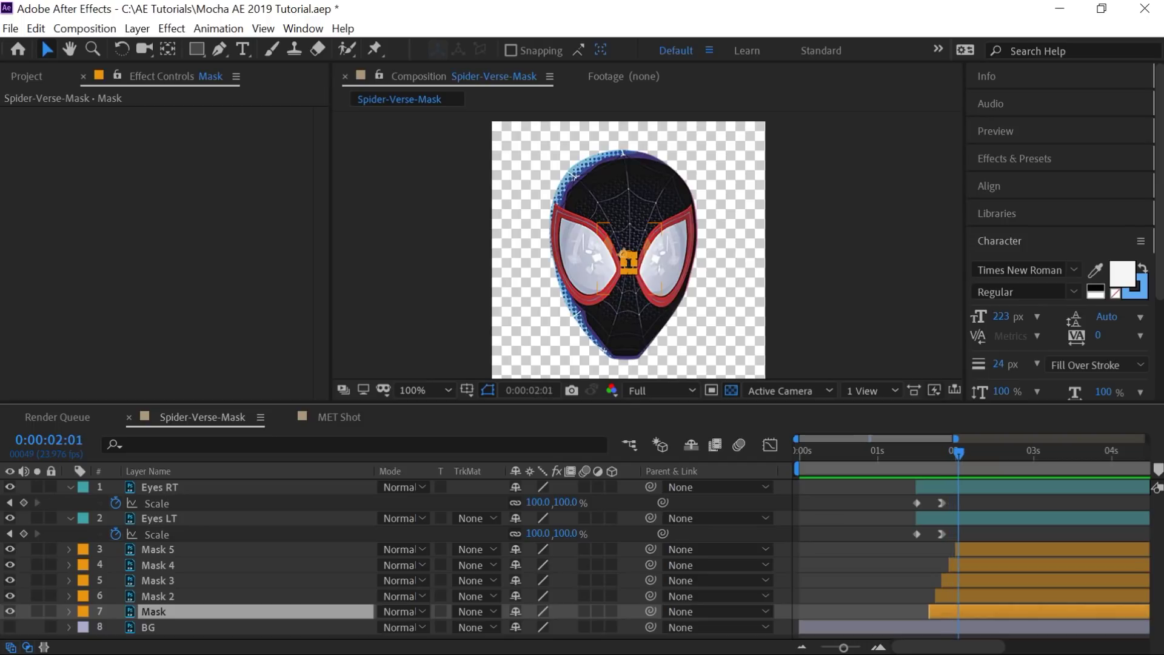
# Inspect the Mask 1 path on the Mask 4 layer, viewing the layer soloed before showing all layers again
pyautogui.click(159, 564)
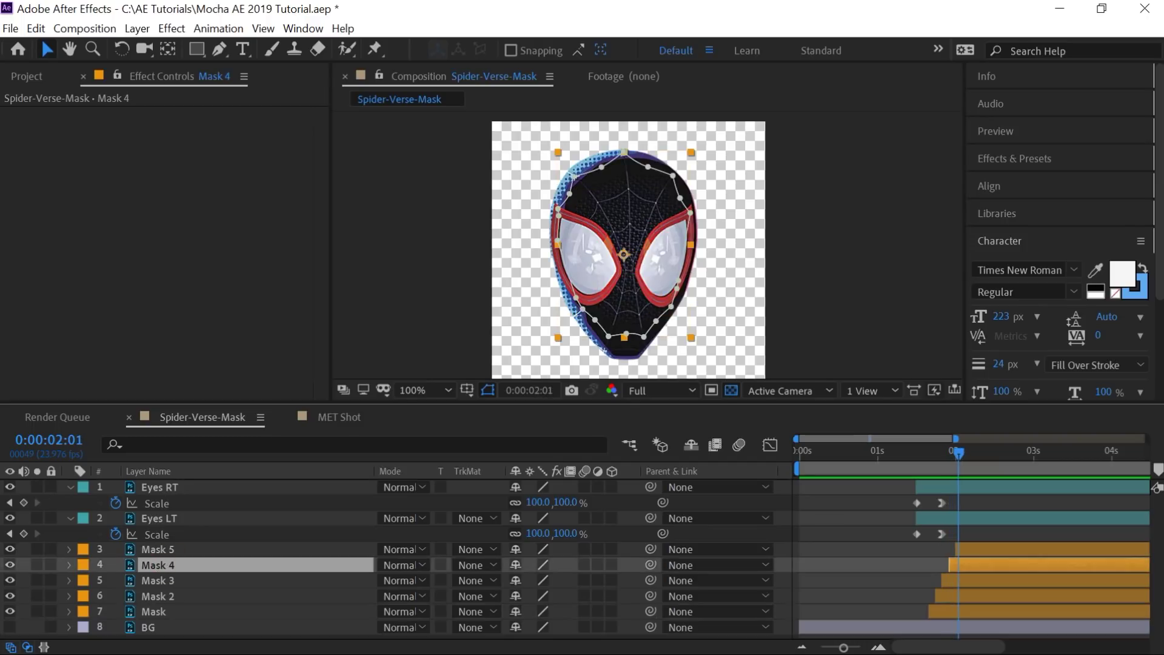
pyautogui.press('m')
pyautogui.press('m')
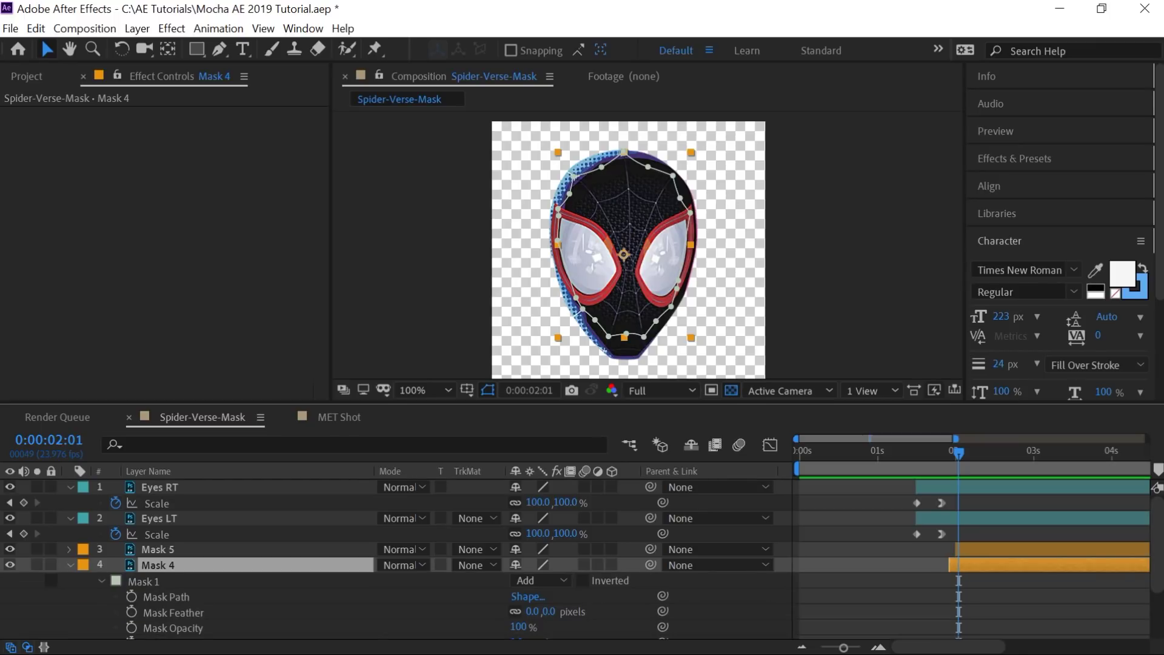
pyautogui.click(144, 580)
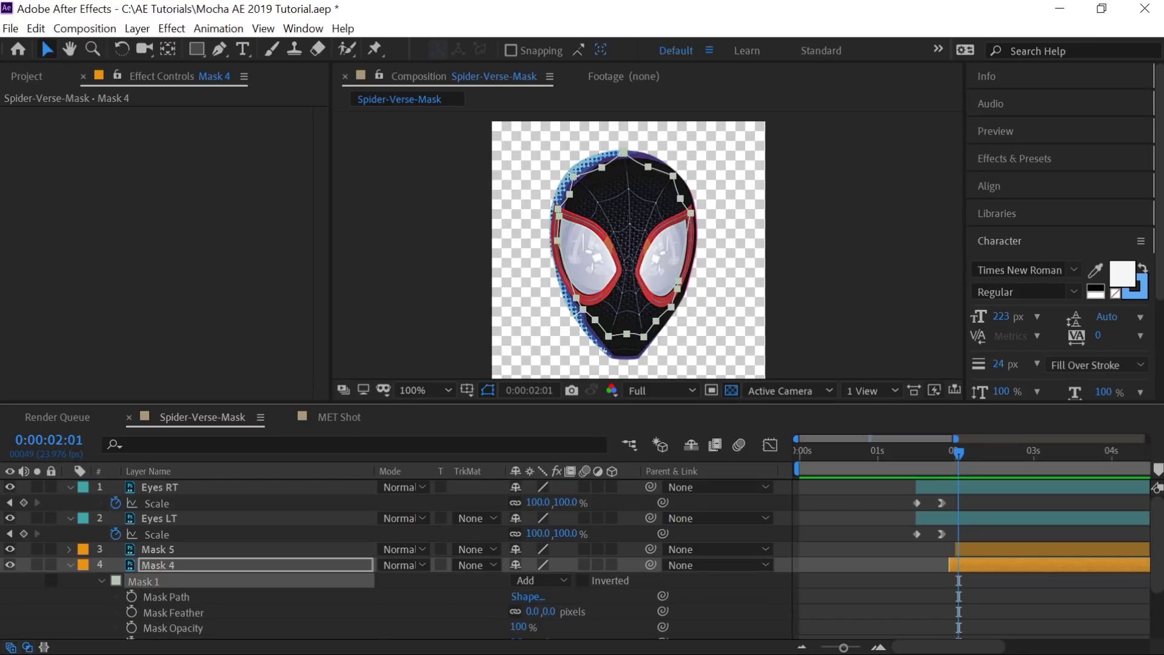
pyautogui.click(37, 564)
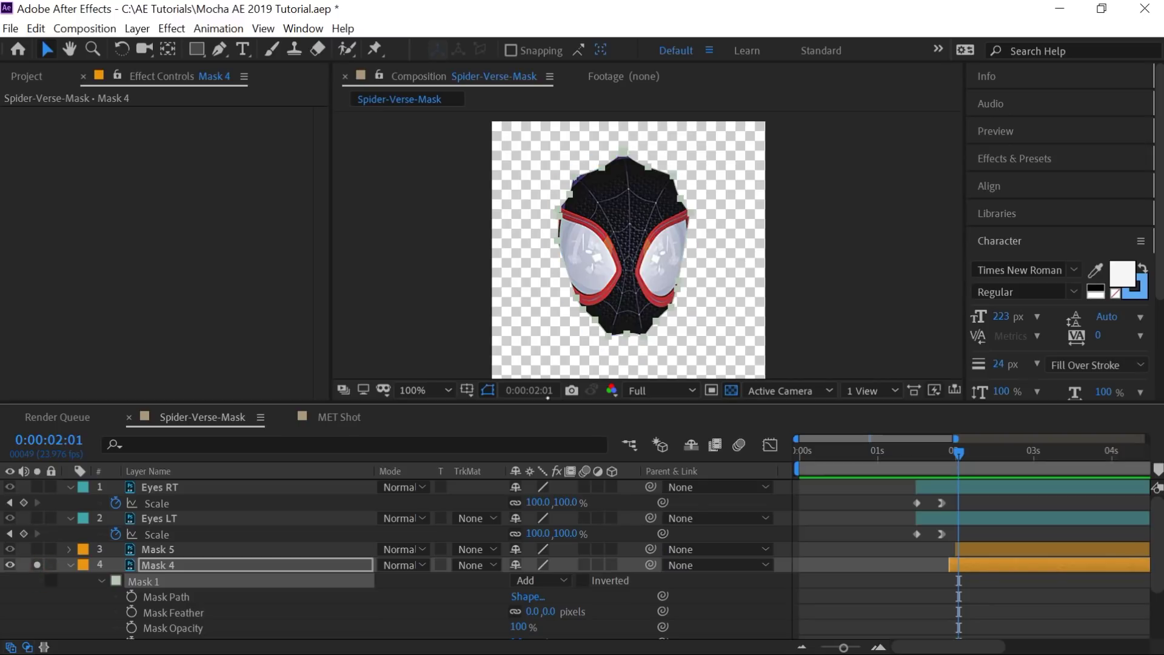
pyautogui.click(731, 390)
pyautogui.click(731, 390)
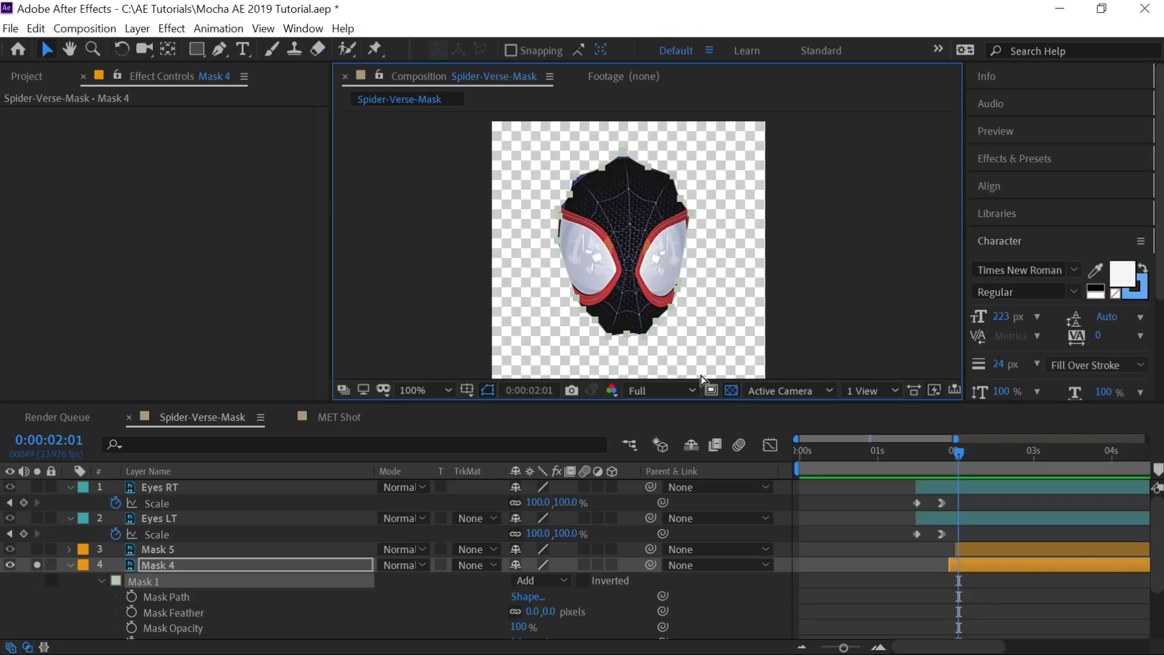
pyautogui.click(71, 564)
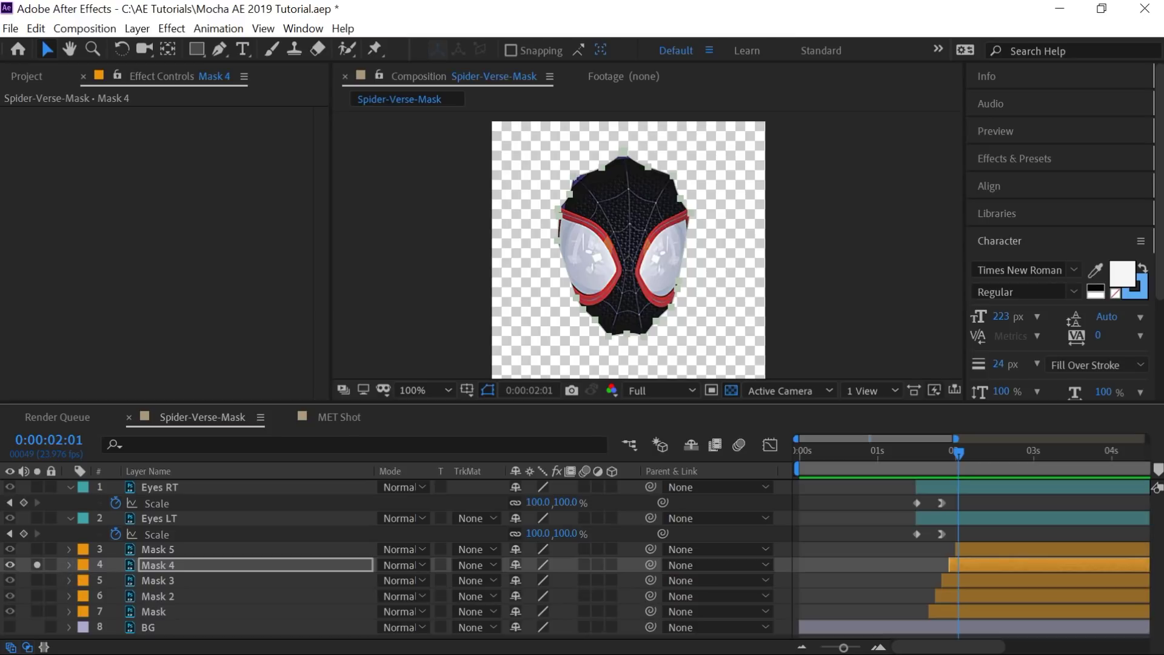
pyautogui.click(37, 564)
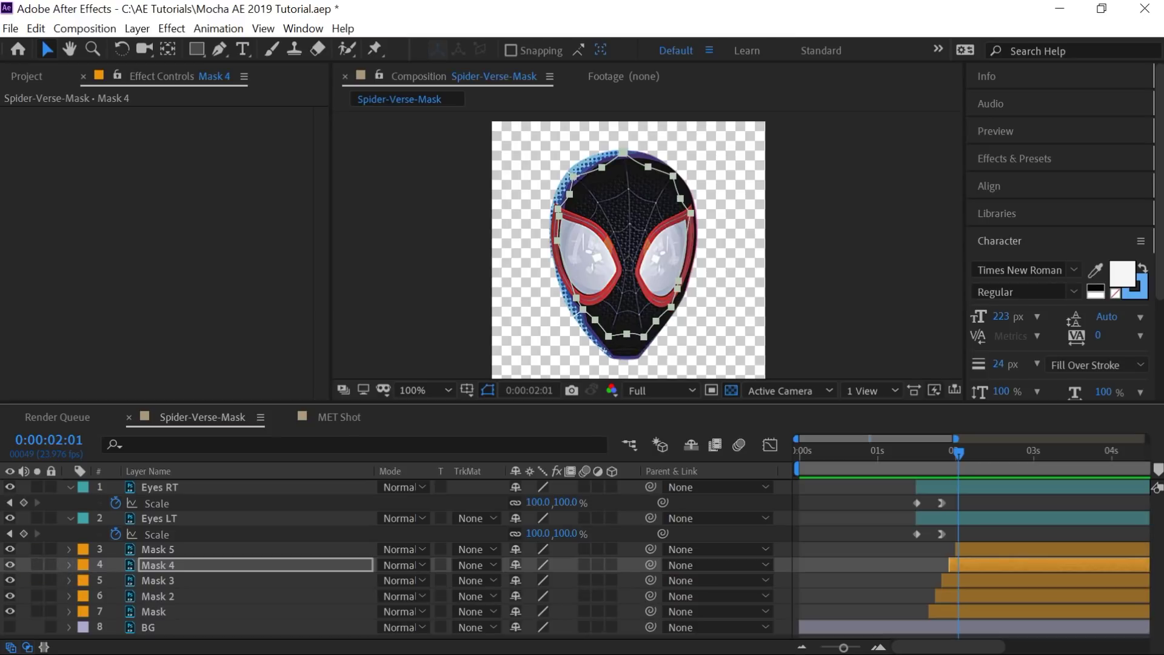
# Play back the mask's build-up animation from 0:00:01:15
pyautogui.click(926, 452)
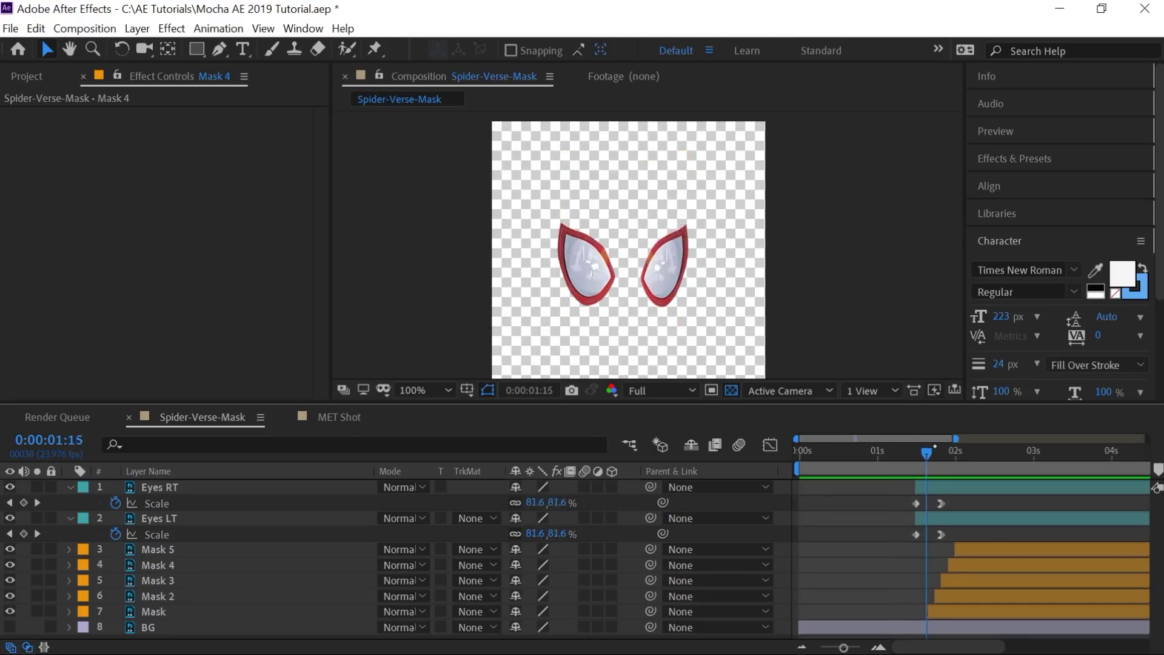
pyautogui.press('space')
pyautogui.press('space')
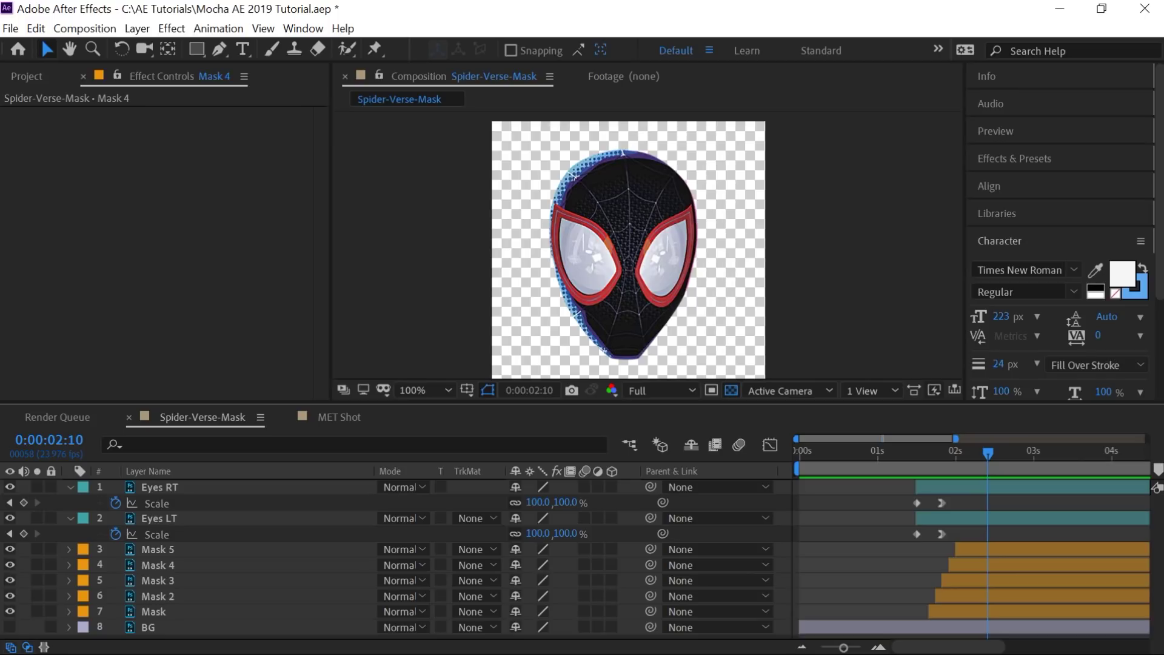
# Add the Spider-Verse-Mask composition to MET Shot as a layer between Head Tracker and MET Shot.MP4
pyautogui.click(339, 416)
pyautogui.click(27, 76)
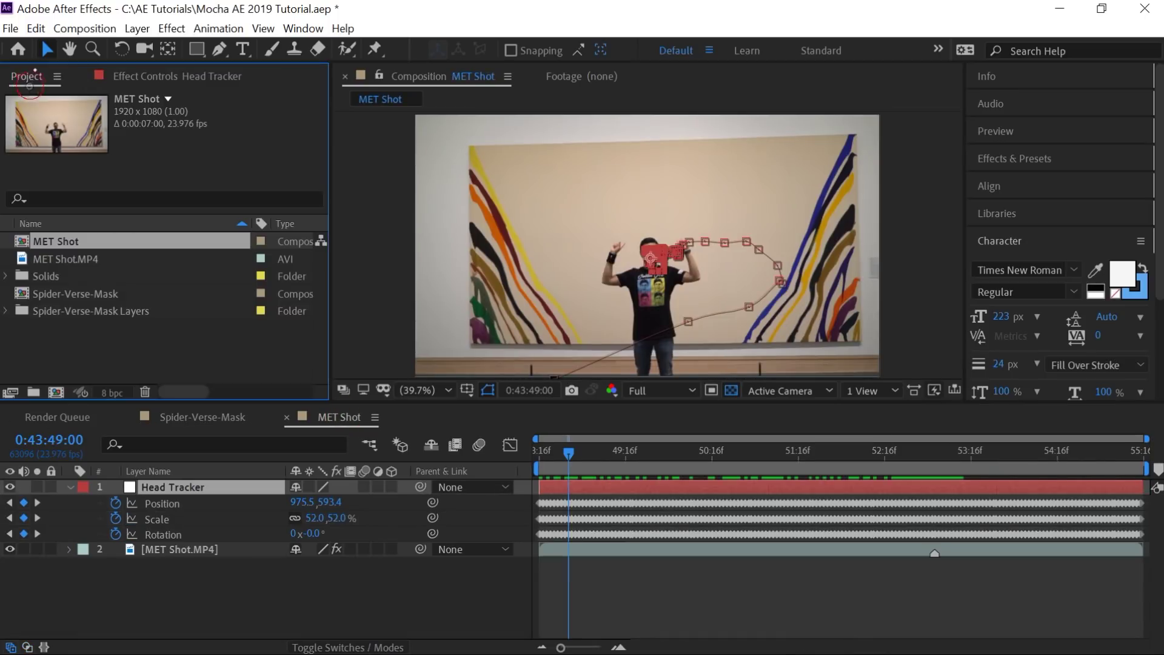
pyautogui.click(107, 294)
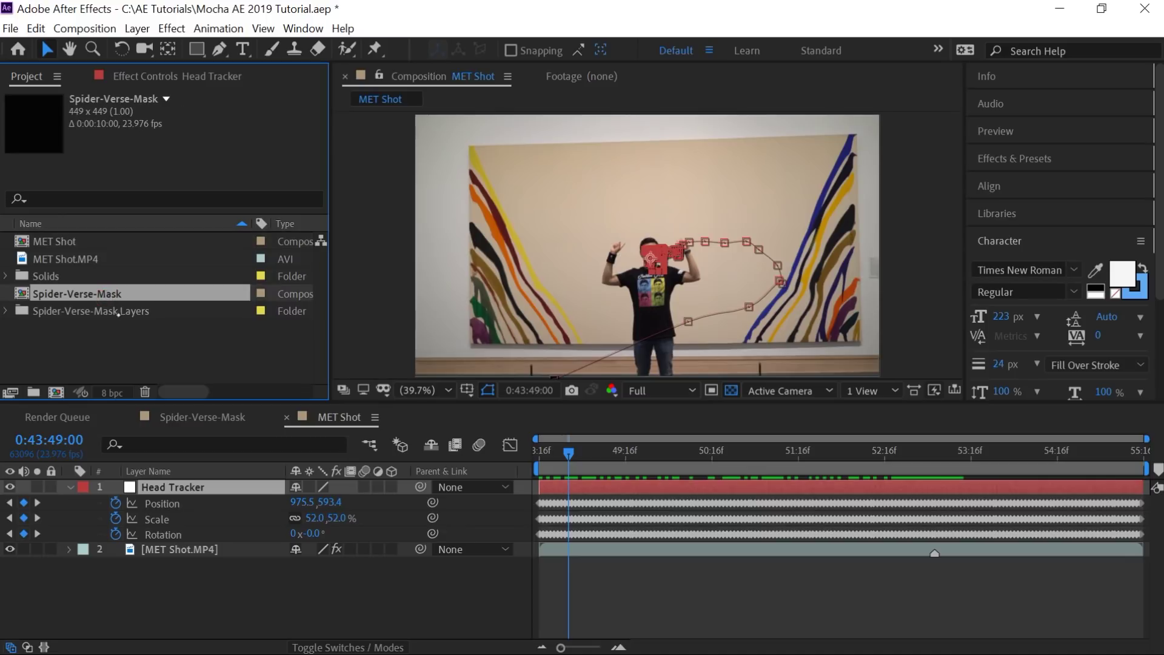
pyautogui.moveTo(115, 294); pyautogui.dragTo(248, 545)
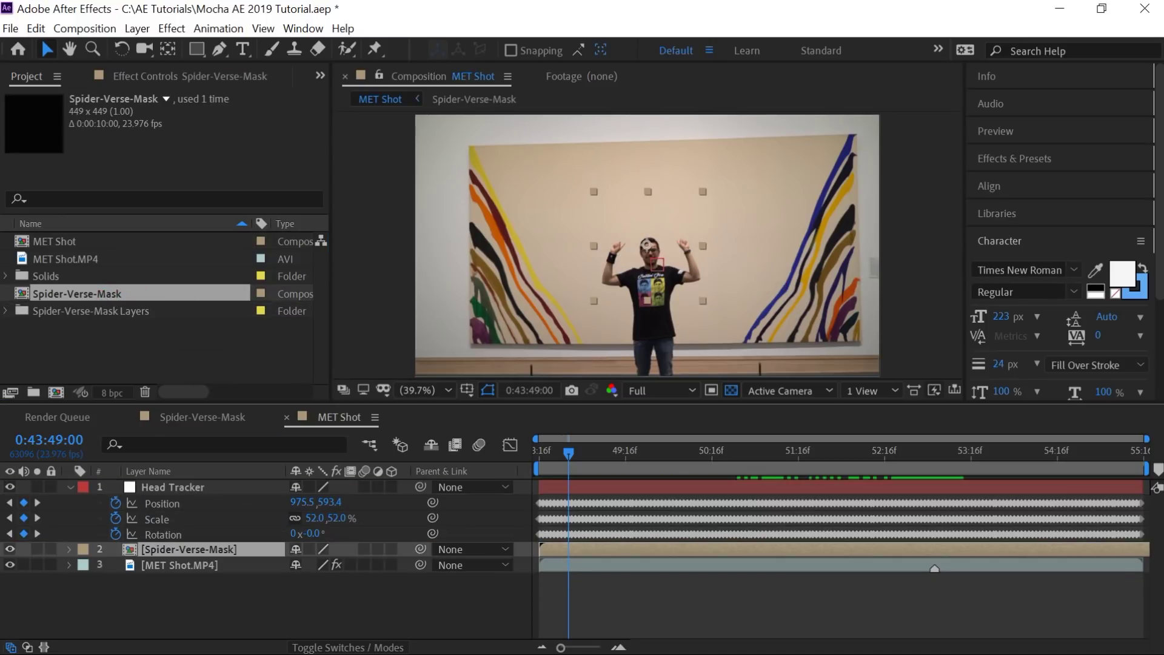
# Go to 0:43:50:23 in MET Shot and reveal the Spider-Verse-Mask layer's Scale and Position properties
pyautogui.moveTo(607, 453); pyautogui.dragTo(737, 452)
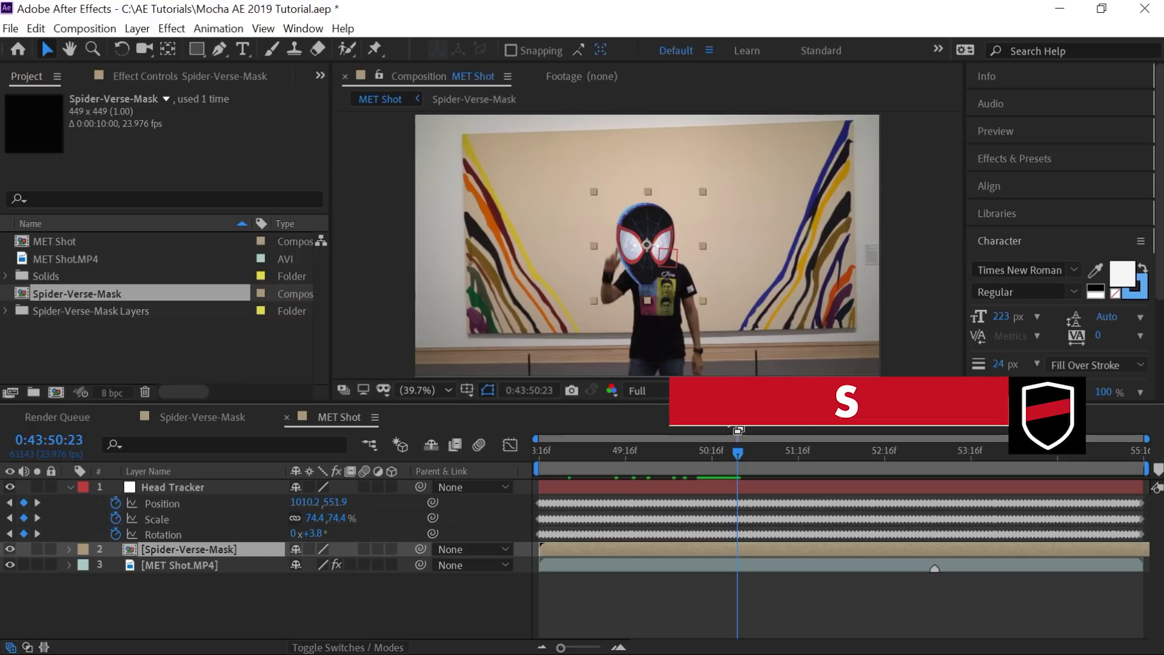
pyautogui.press('s')
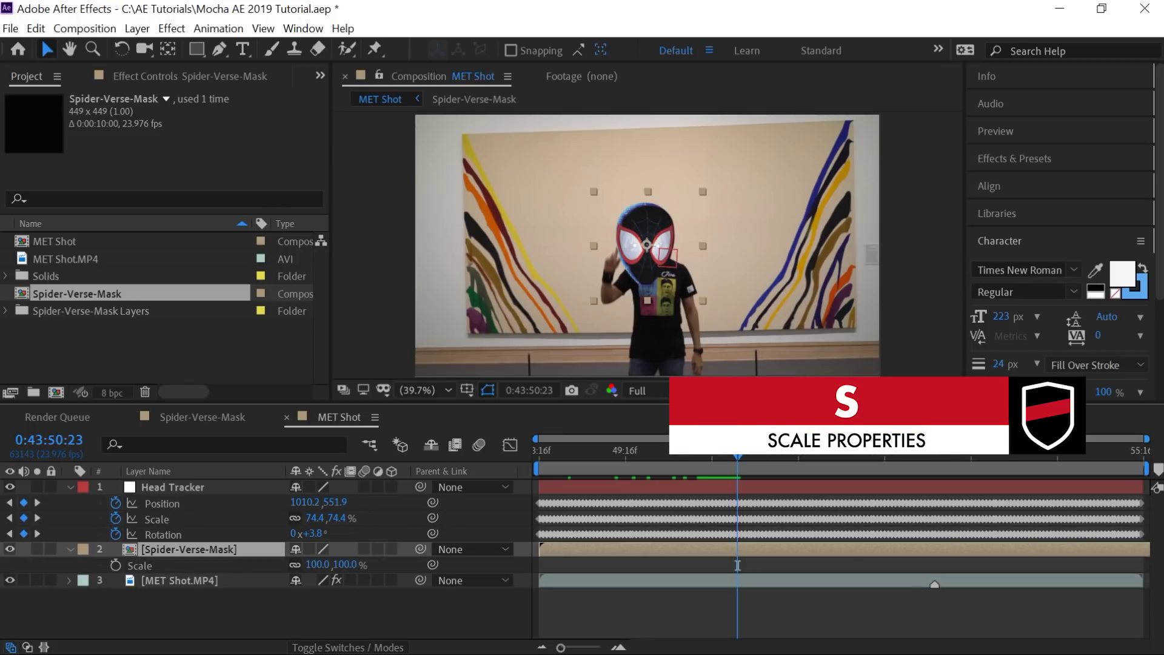
pyautogui.hotkey('shift', 'p')
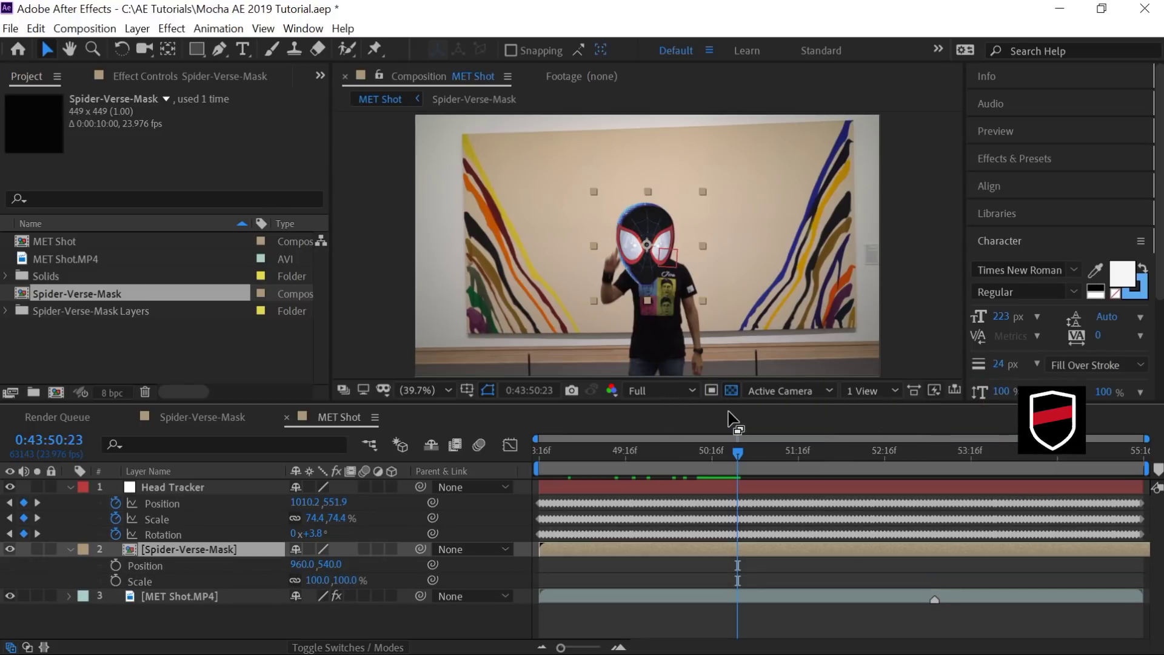
# Set the Spider-Verse-Mask layer's Scale to 50%
pyautogui.press('.')
pyautogui.press('.')
pyautogui.press('.')
pyautogui.press('.')
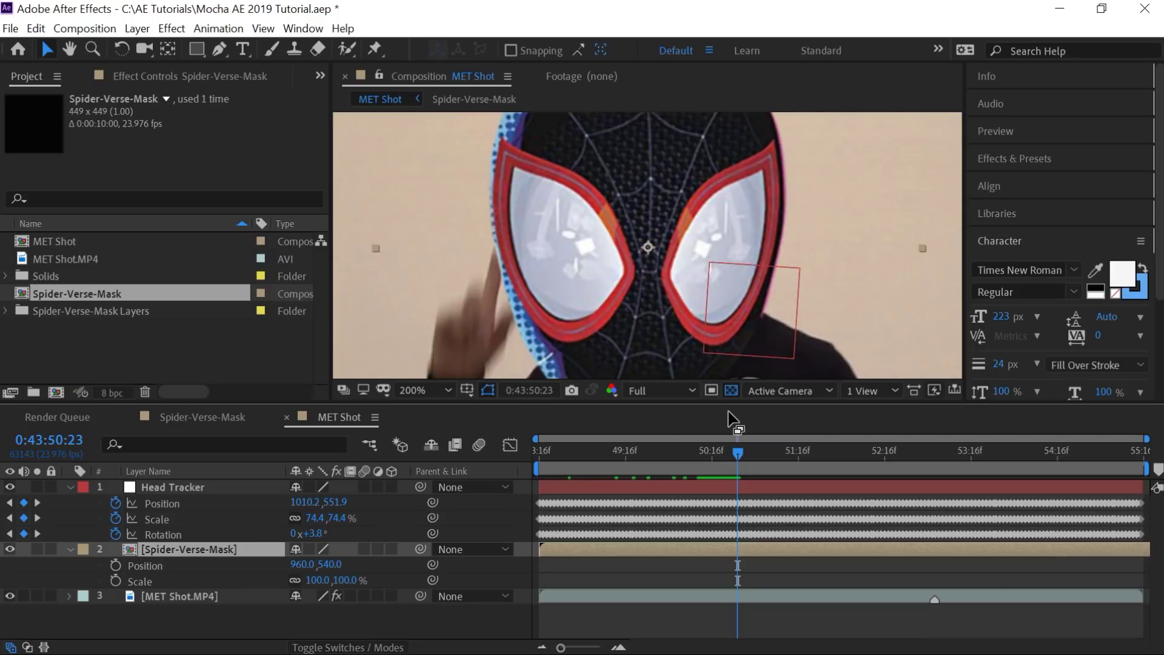
pyautogui.moveTo(729, 412); pyautogui.dragTo(730, 510)
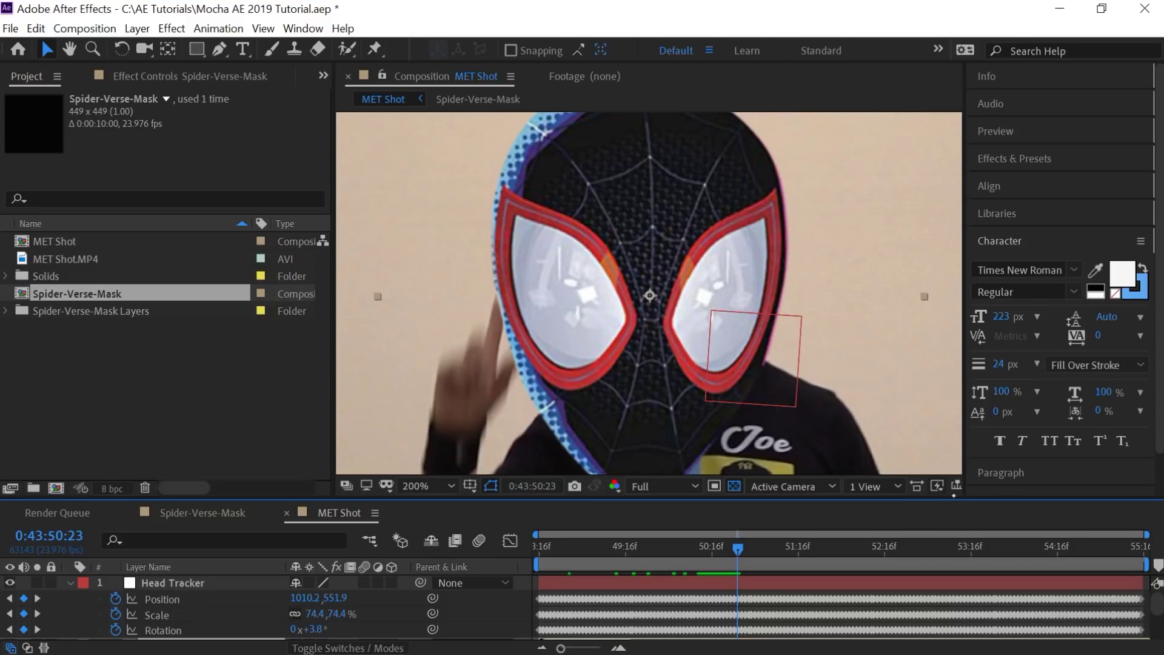
pyautogui.moveTo(954, 494); pyautogui.dragTo(954, 491)
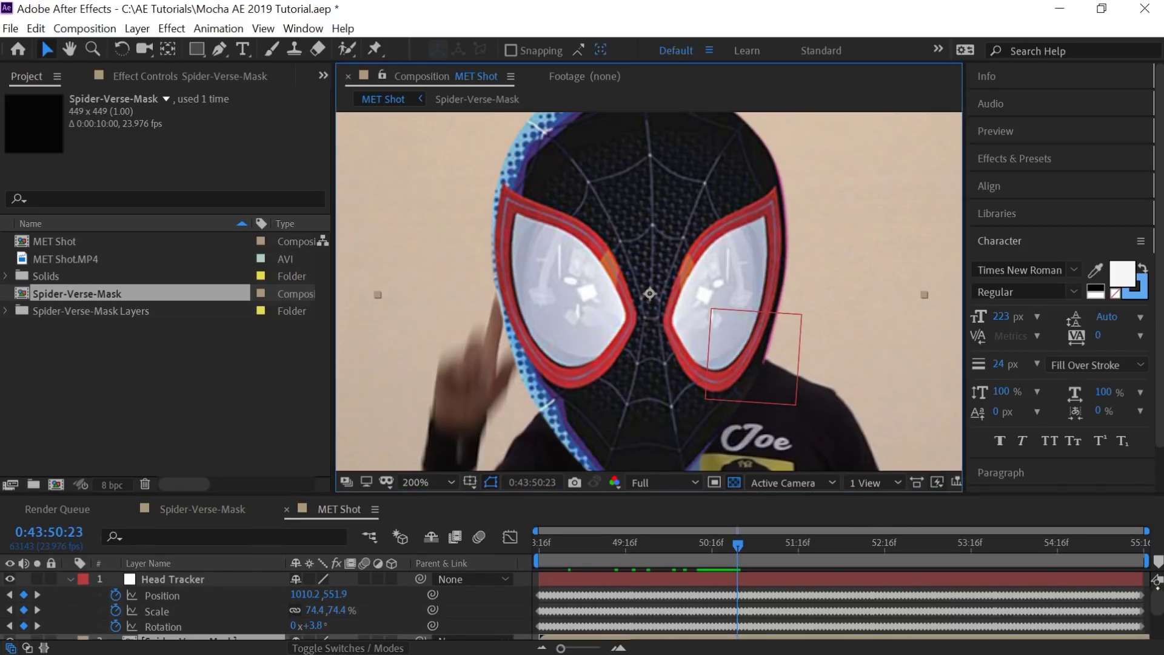
pyautogui.scroll(-2, 267, 606)
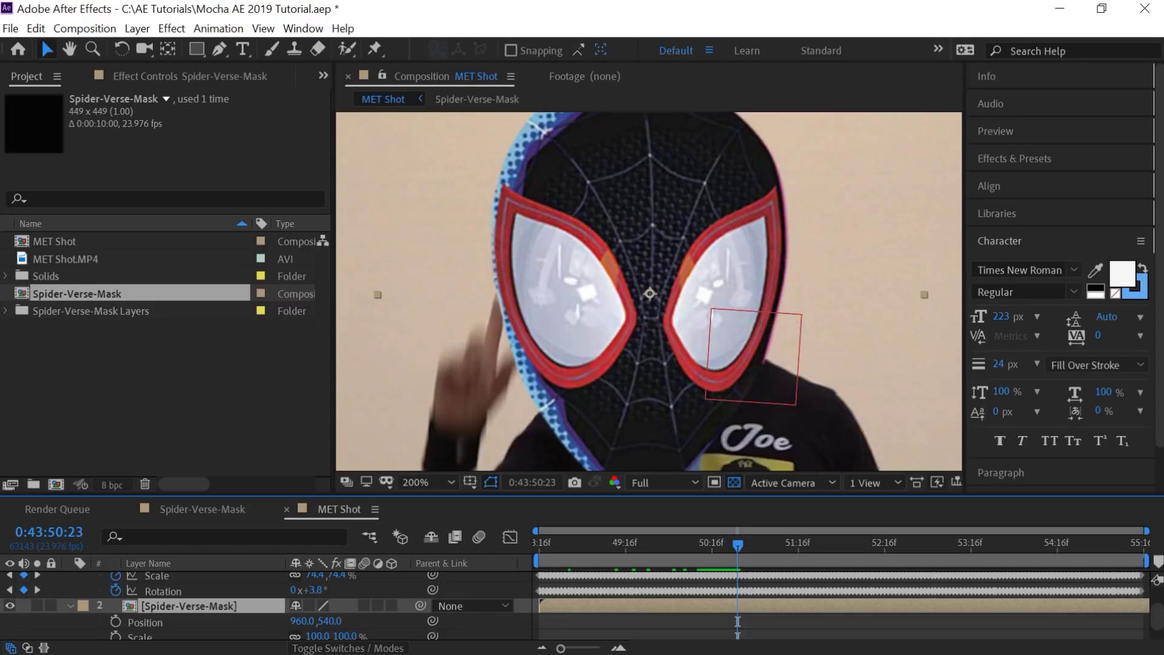
pyautogui.click(315, 636)
pyautogui.write('5')
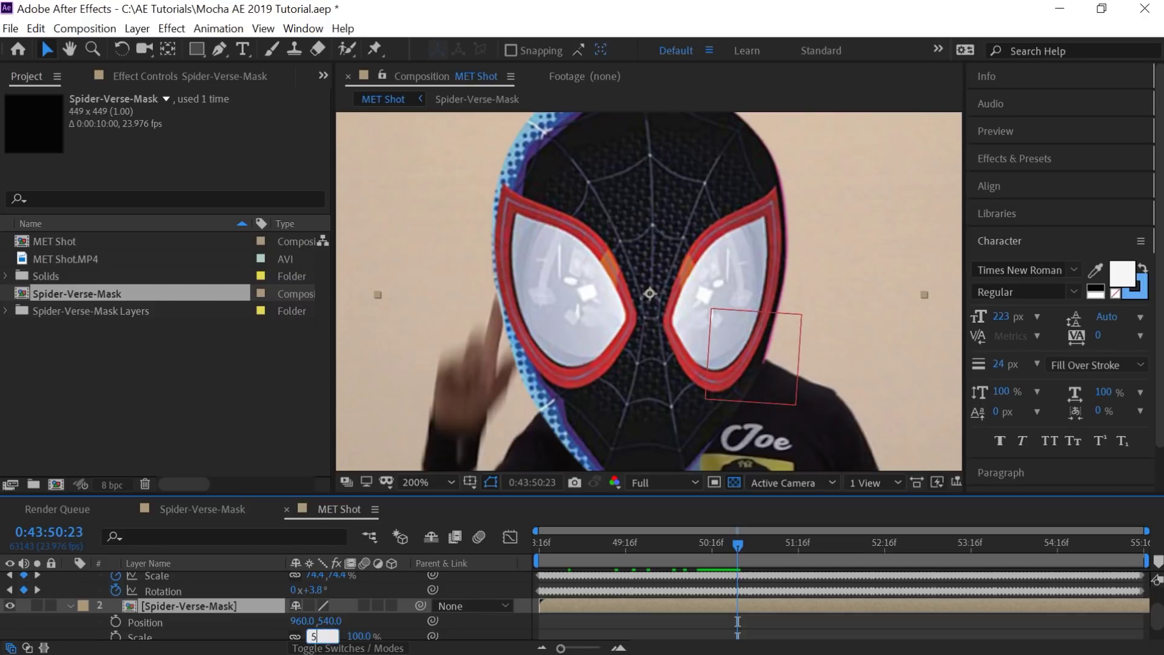
pyautogui.write('0')
pyautogui.press('Return')
# Move the Spider-Verse mask over the man's head at about 1008.5, 517 and rotate it slightly counterclockwise to match his head tilt
pyautogui.moveTo(650, 275); pyautogui.dragTo(708, 247)
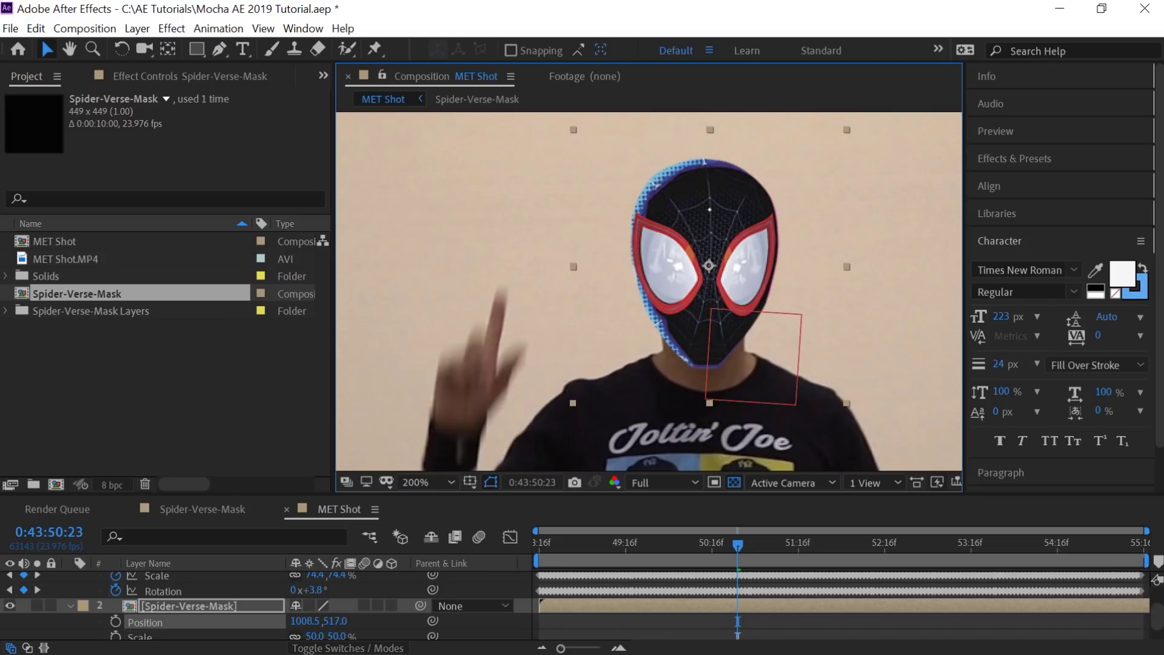
pyautogui.press('w')
pyautogui.moveTo(762, 271); pyautogui.dragTo(755, 257)
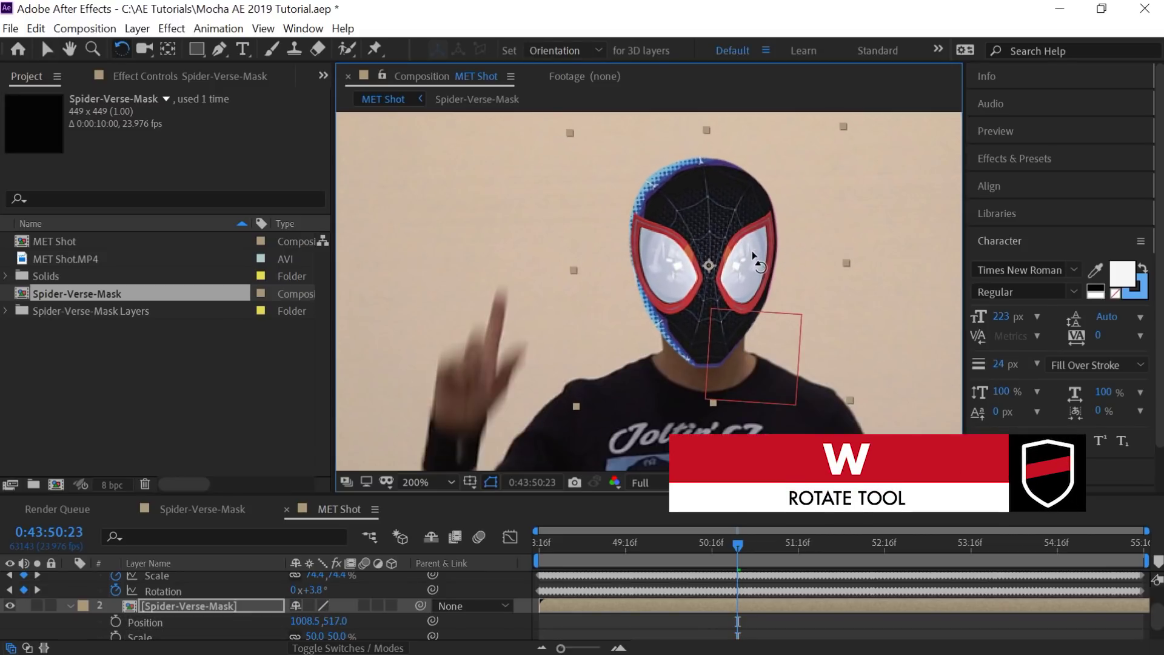
pyautogui.moveTo(751, 251); pyautogui.dragTo(740, 222)
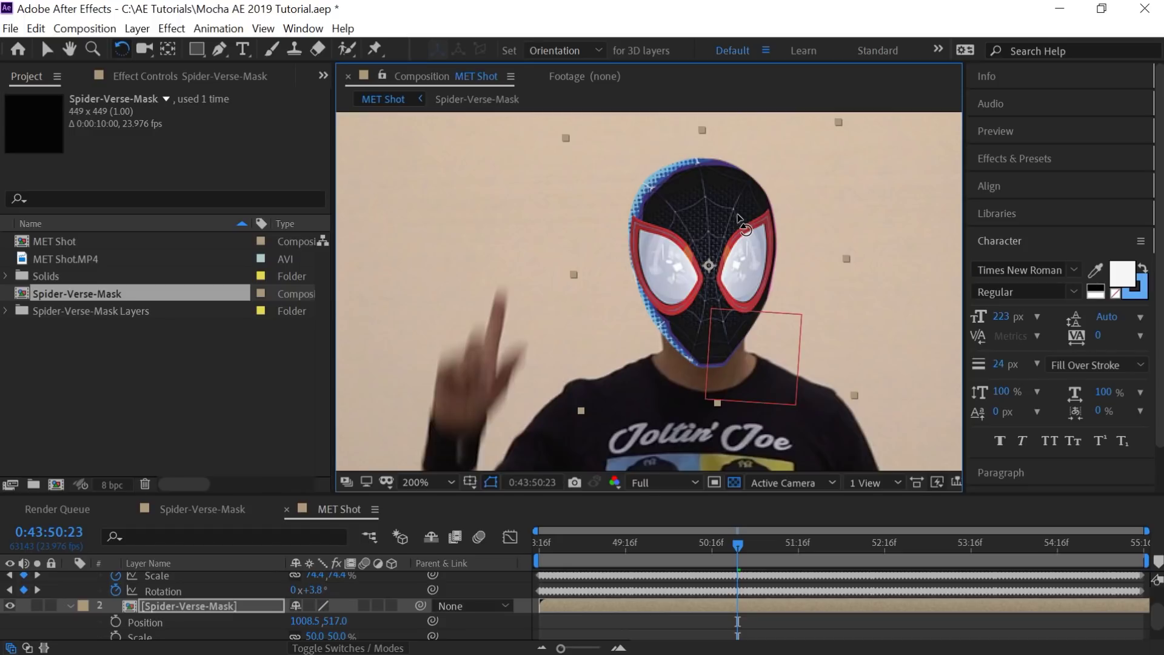
# Parent the Spider-Verse-Mask layer to the Head Tracker null
pyautogui.moveTo(338, 493); pyautogui.dragTo(345, 420)
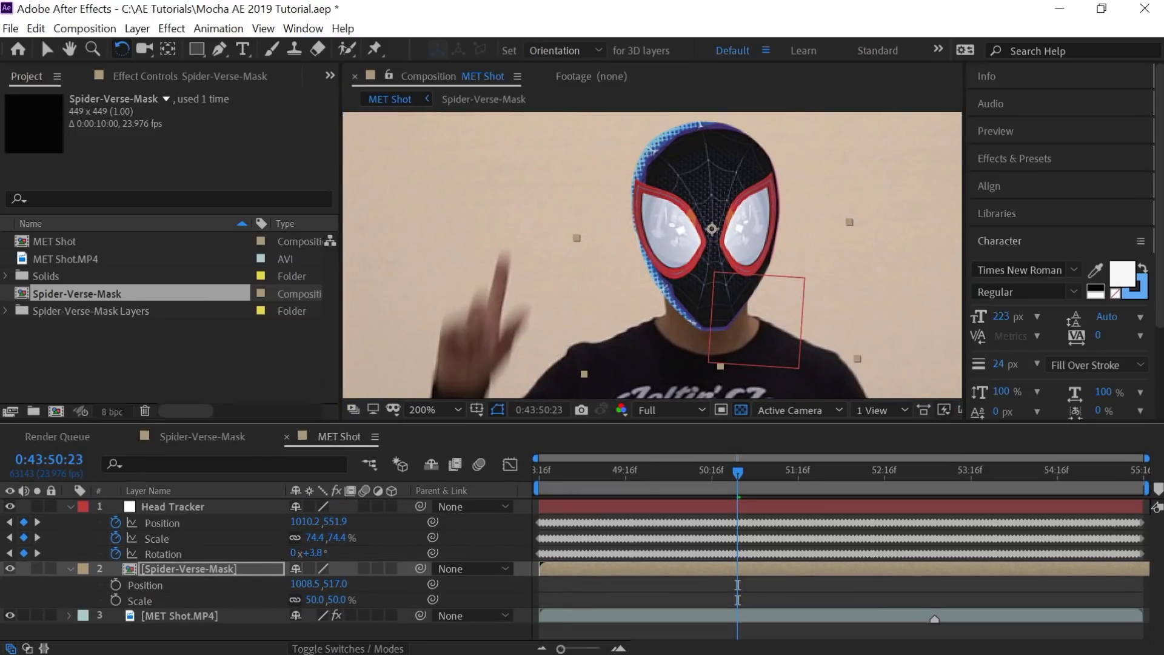
pyautogui.click(470, 568)
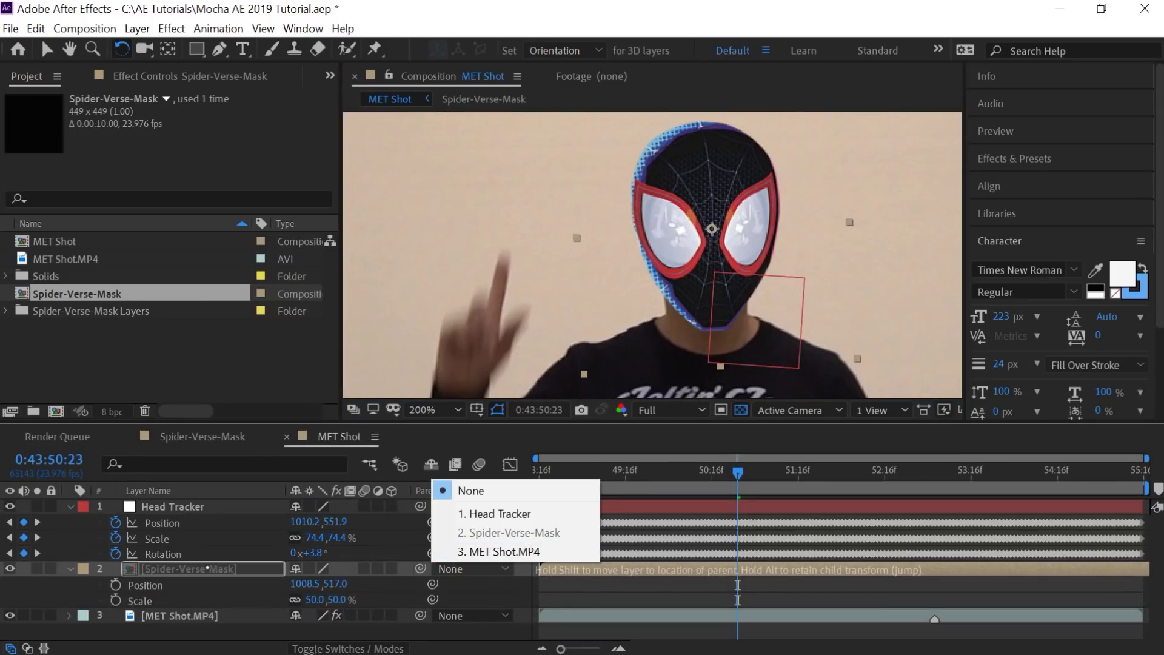
pyautogui.click(420, 568)
pyautogui.moveTo(420, 568); pyautogui.dragTo(176, 507)
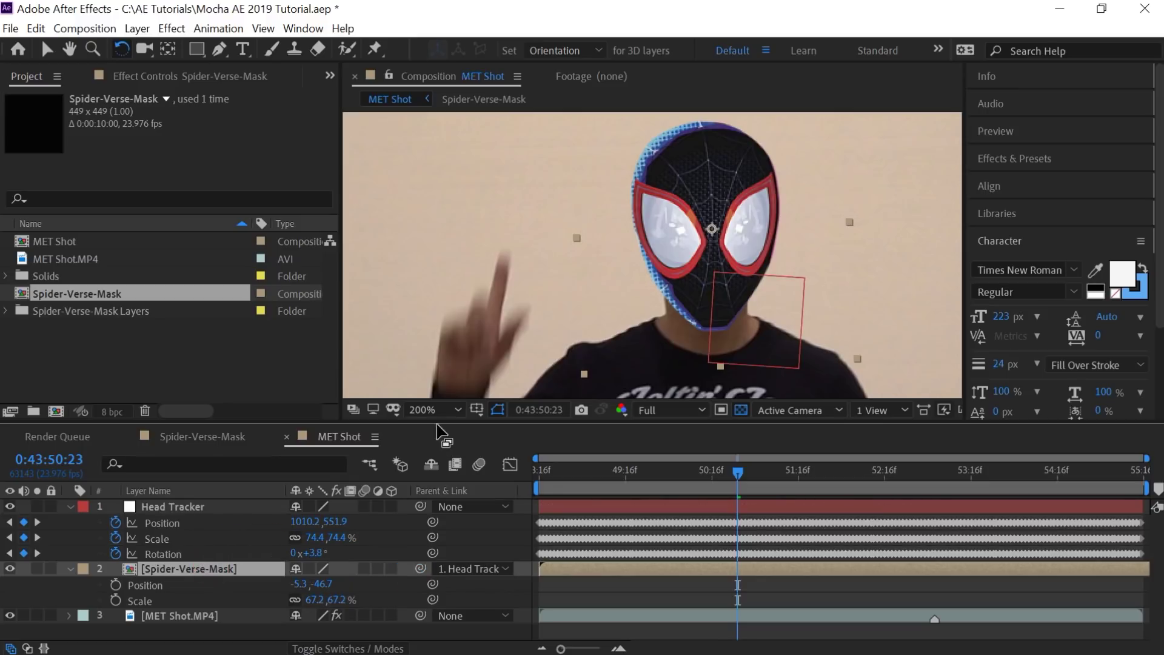
pyautogui.click(434, 410)
pyautogui.click(464, 102)
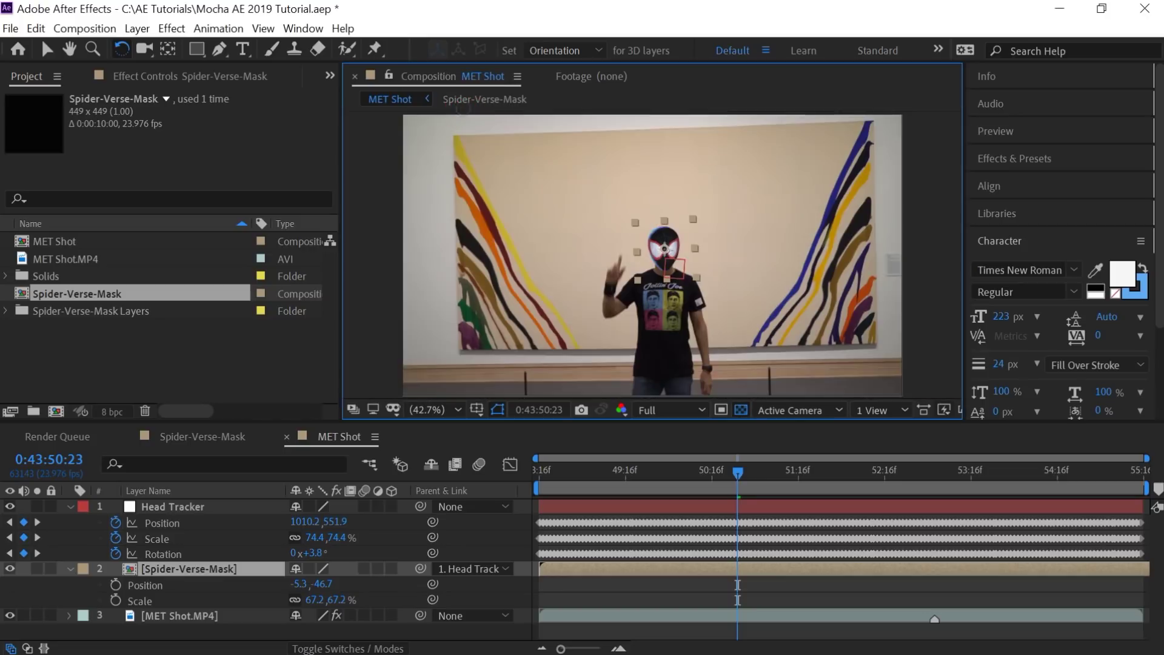
# Preview MET Shot from its first frame in an enlarged composition view to check how the mask follows the head
pyautogui.press('Home')
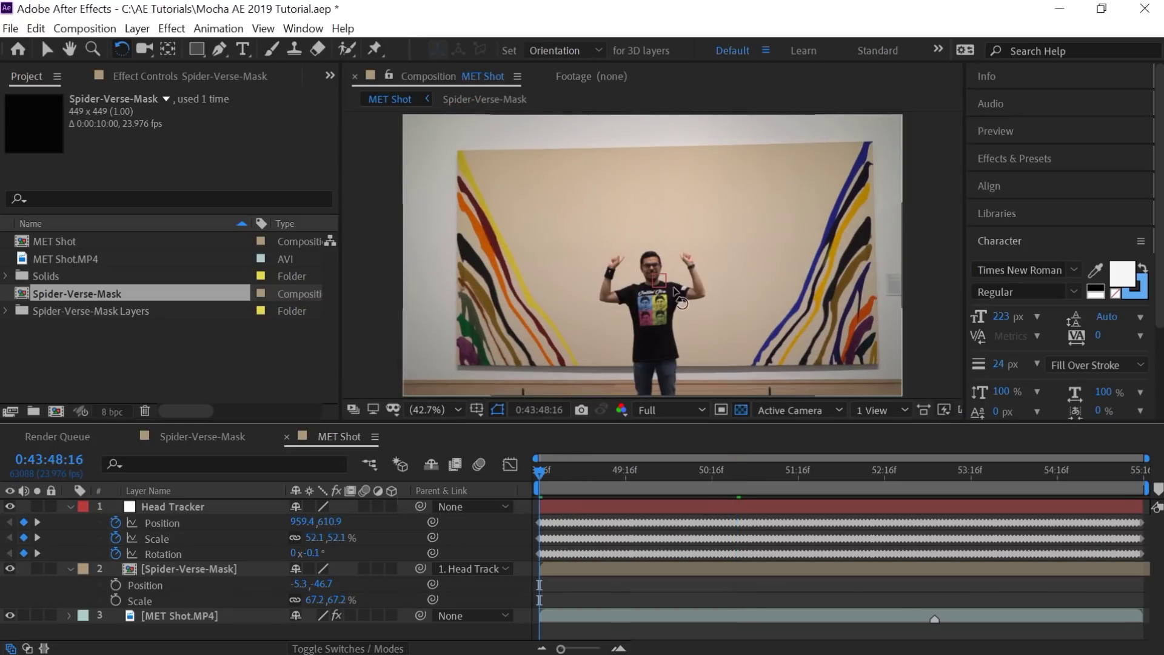
pyautogui.press('`')
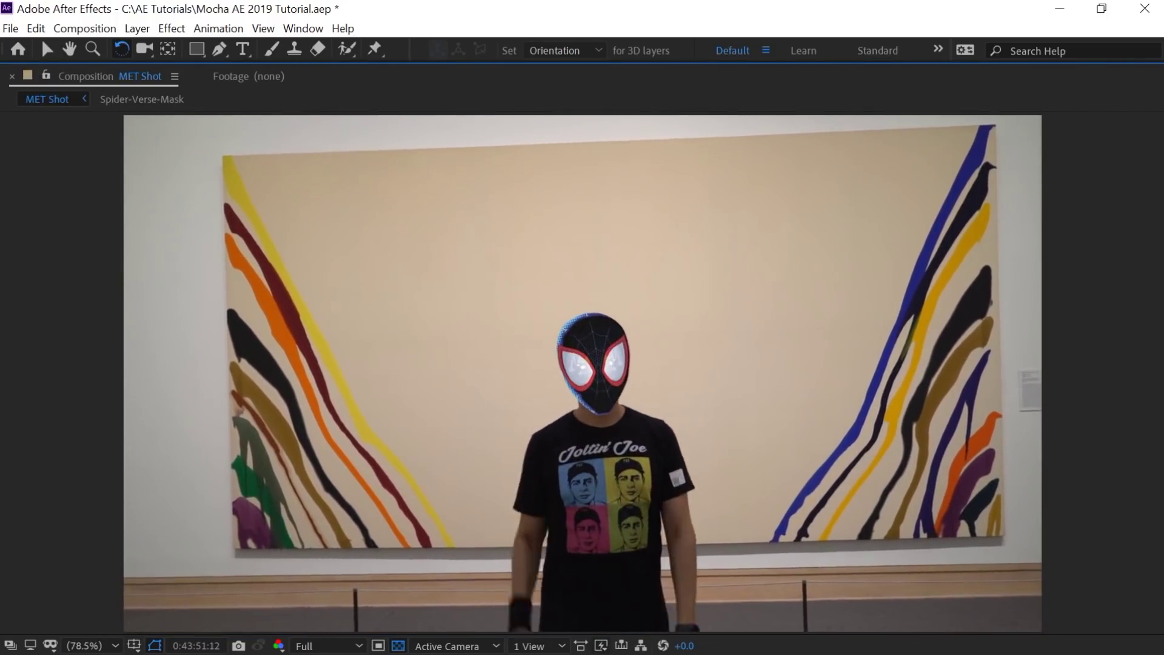
pyautogui.press('space')
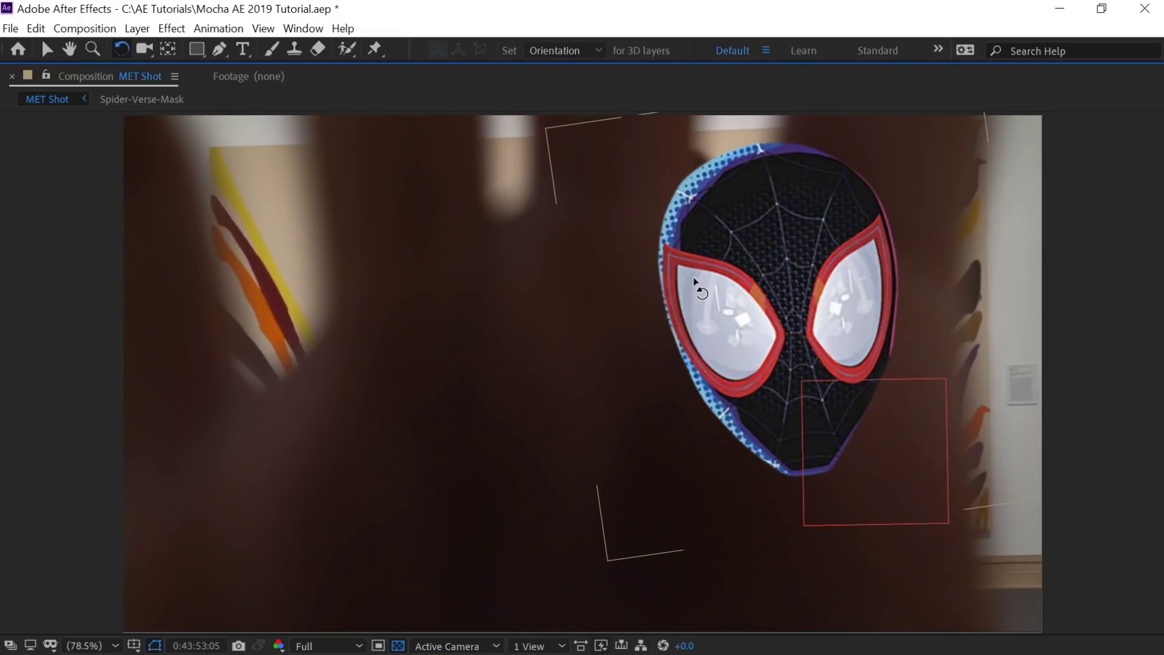
pyautogui.press('space')
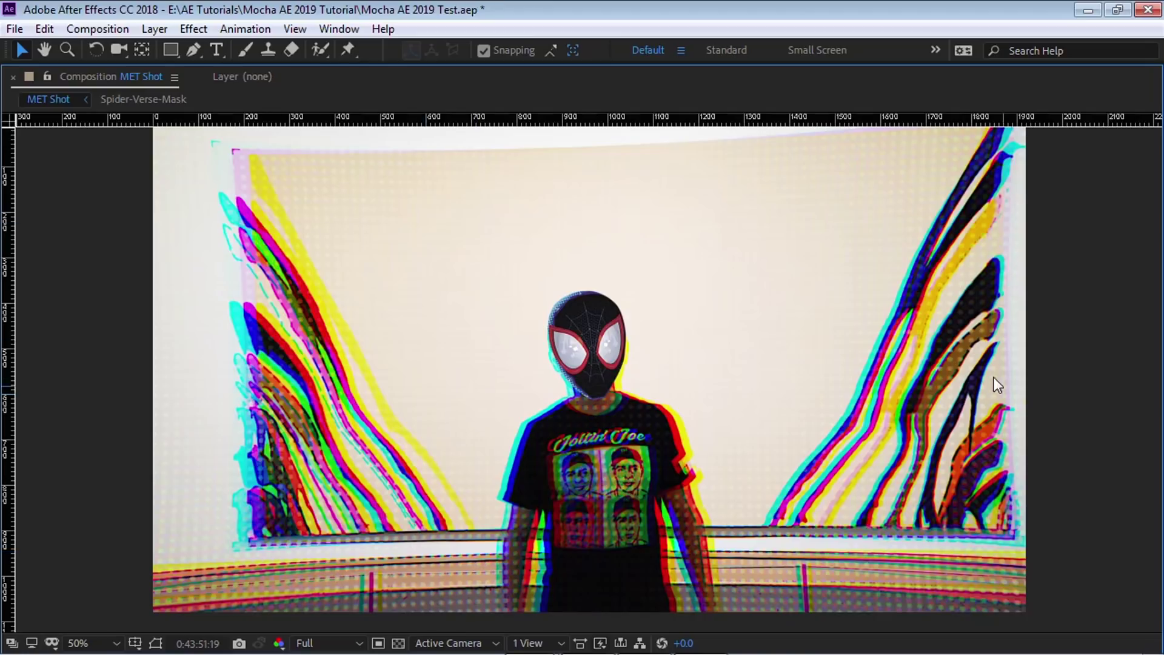
# Hide the Cartoon + RGB Separation layer, select the Dots layer, and view the dot pattern over the full frame
pyautogui.press('`')
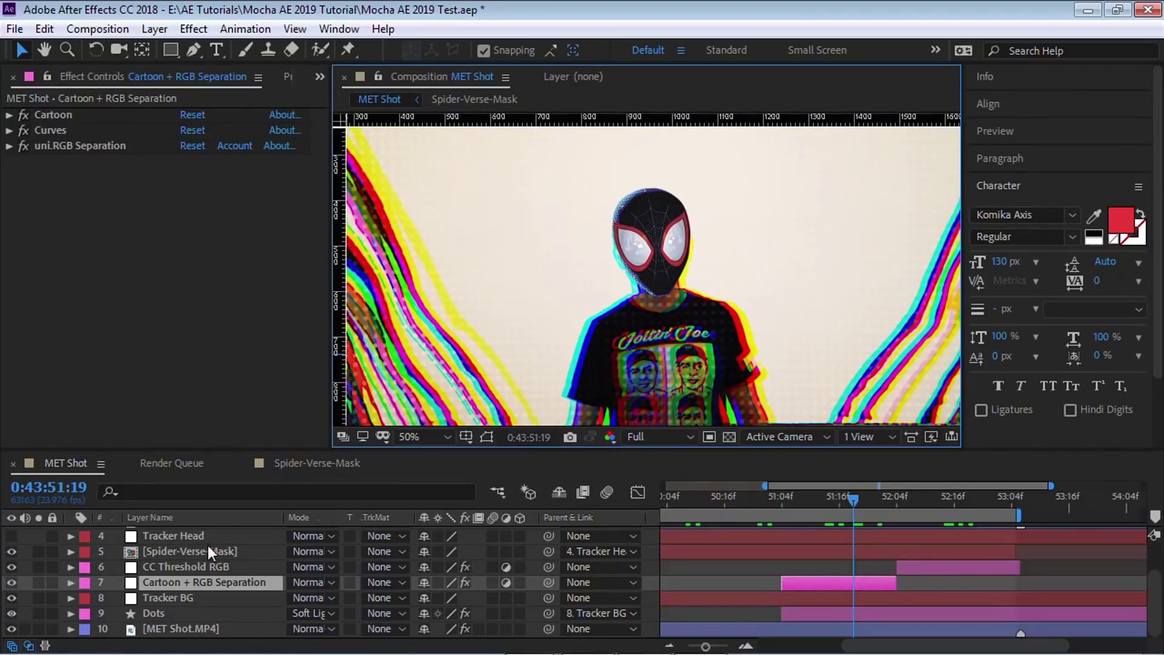
pyautogui.click(159, 609)
pyautogui.click(158, 582)
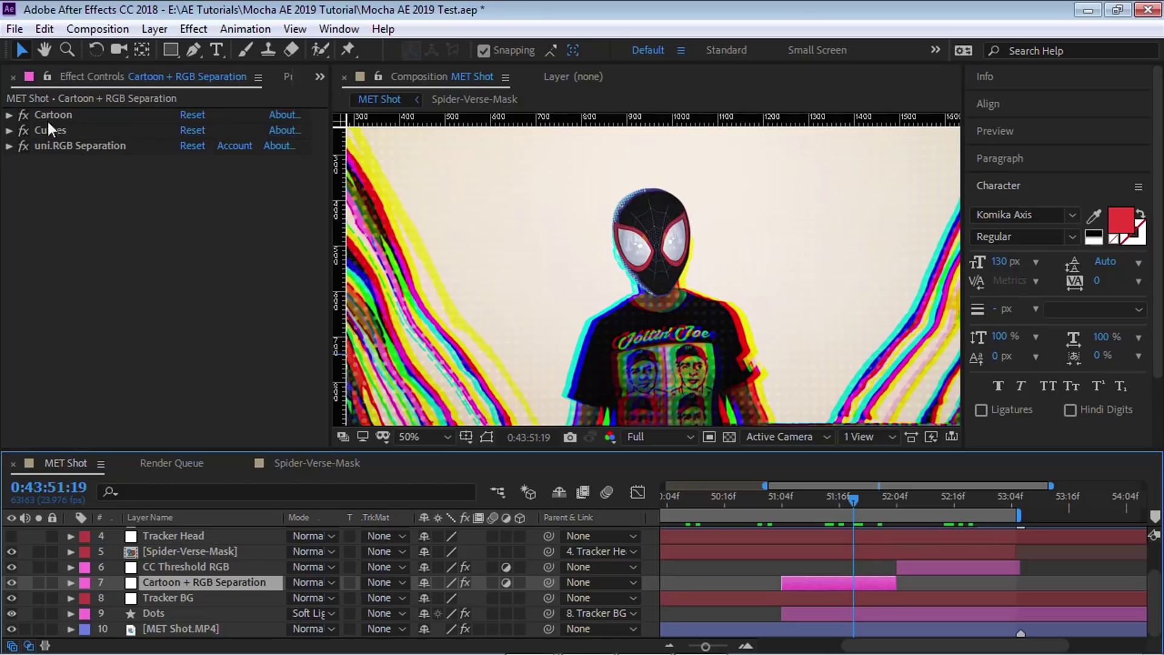
pyautogui.click(12, 582)
pyautogui.click(162, 614)
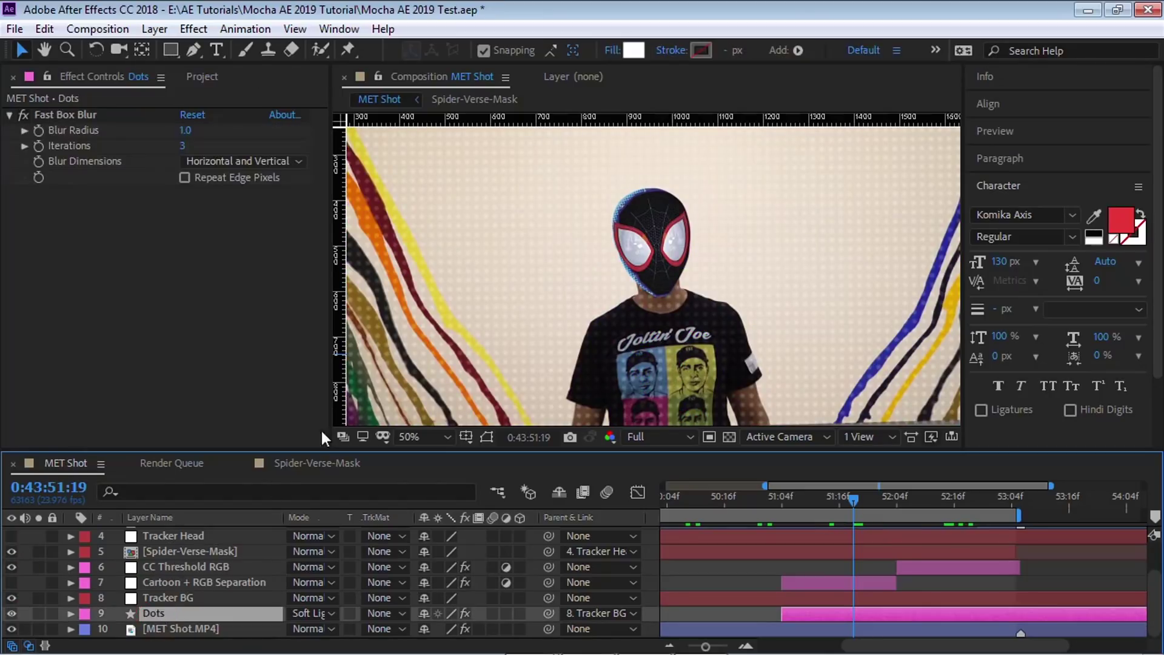
pyautogui.press('`')
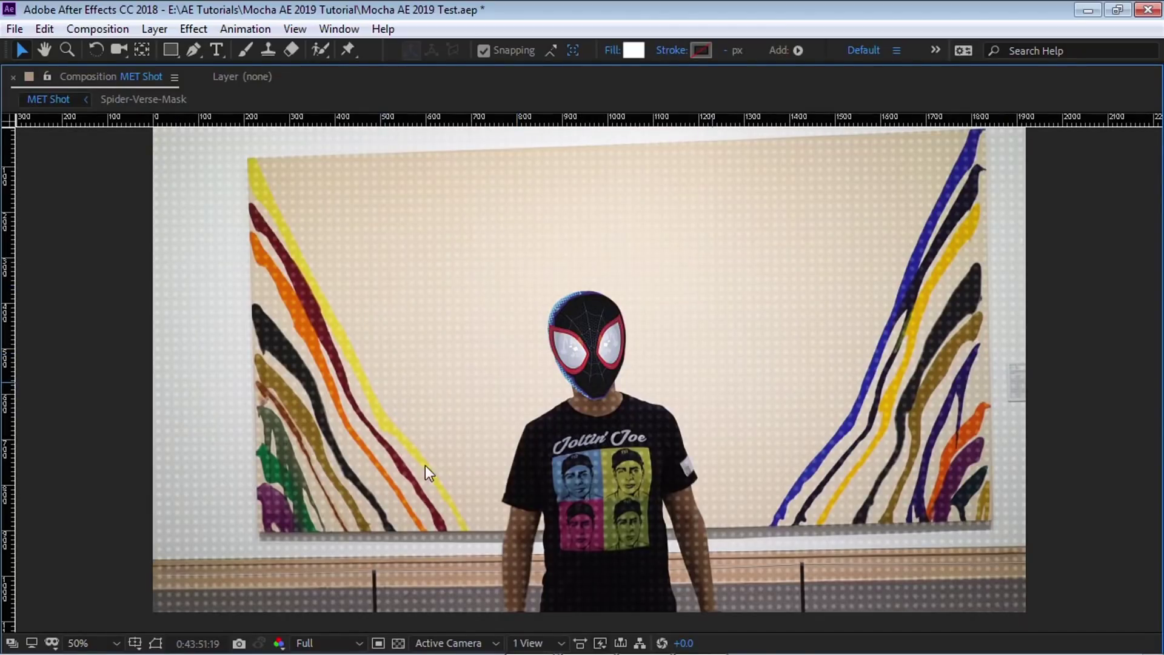
# Solo the Dots layer to view its pattern full-frame, and activate the Ellipse Tool
pyautogui.press('`')
pyautogui.click(39, 613)
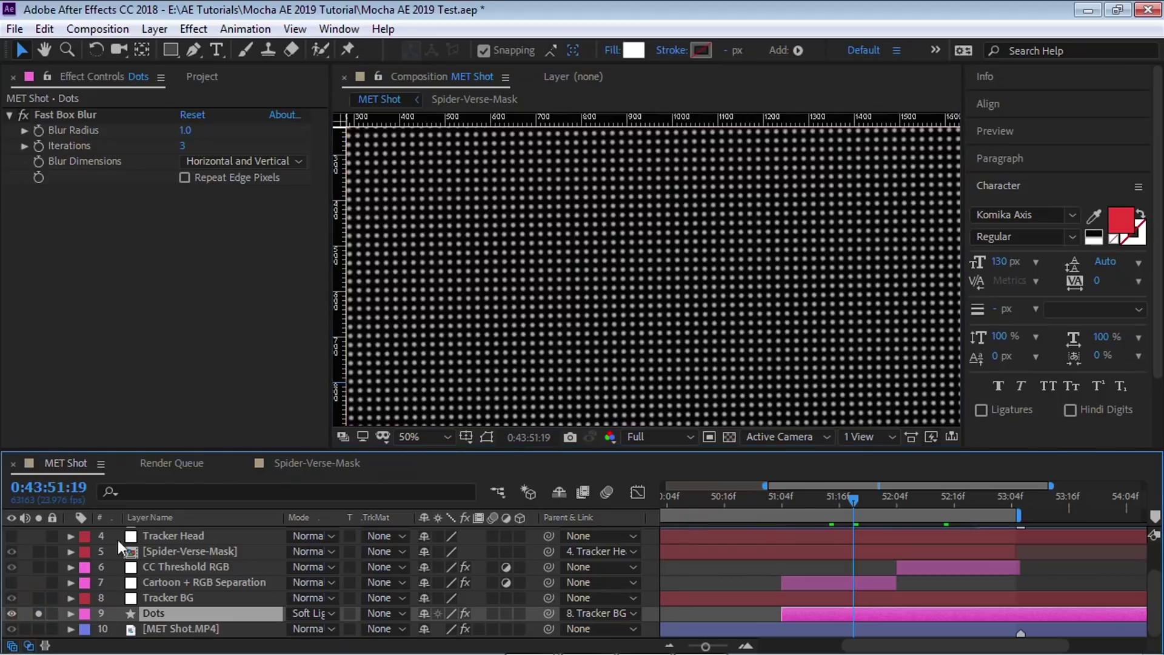
pyautogui.press('`')
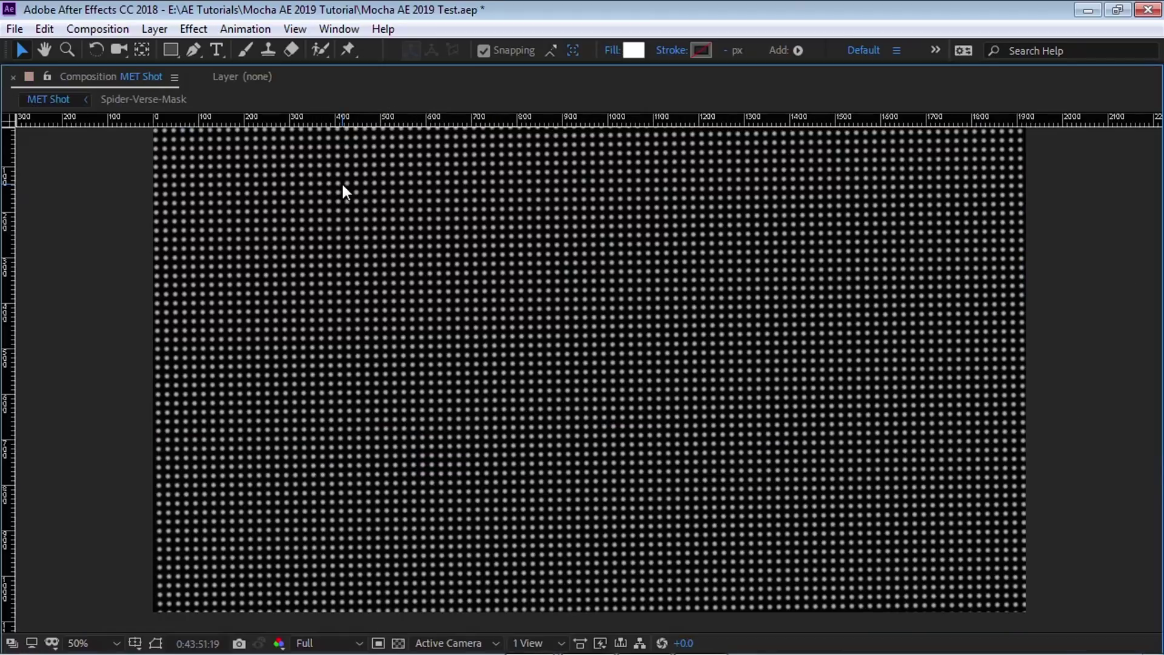
pyautogui.click(182, 51)
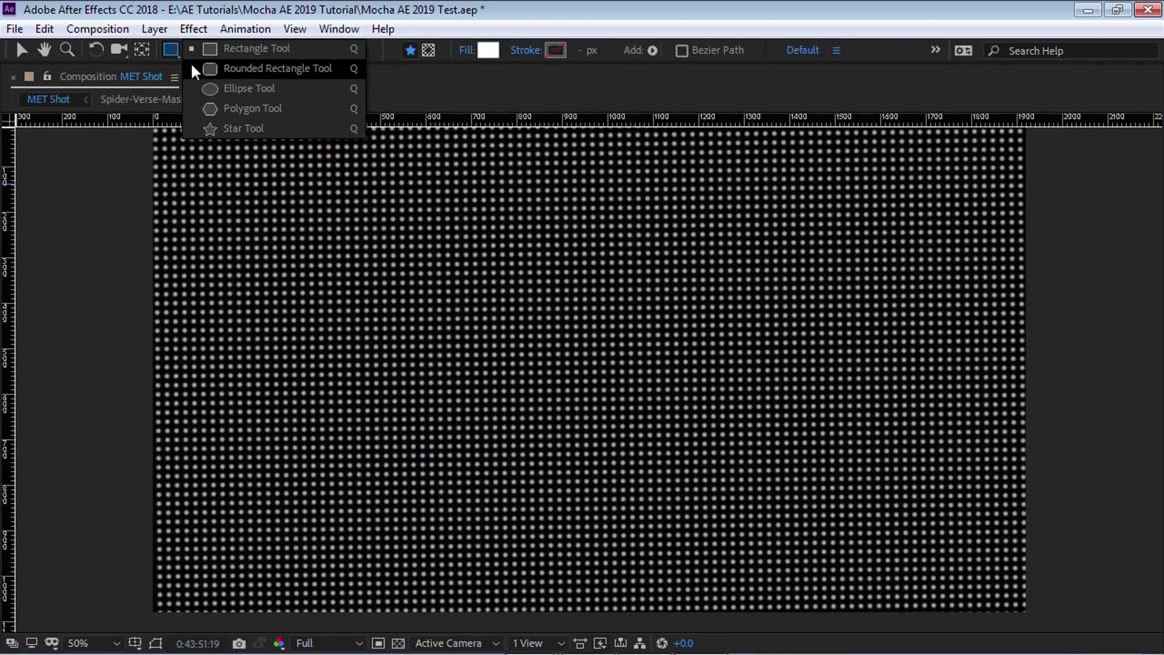
pyautogui.click(216, 88)
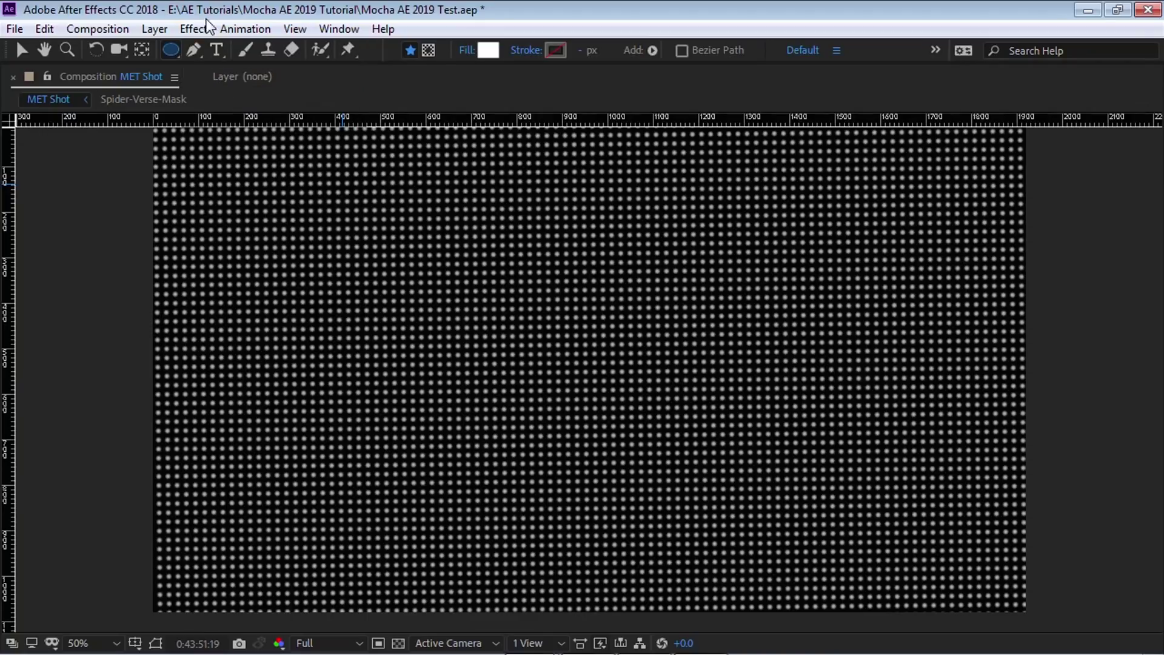
# Expand the Dots layer and examine how its contents are built from Ellipse 1, Repeater 1 and Repeater 2
pyautogui.press('`')
pyautogui.click(71, 614)
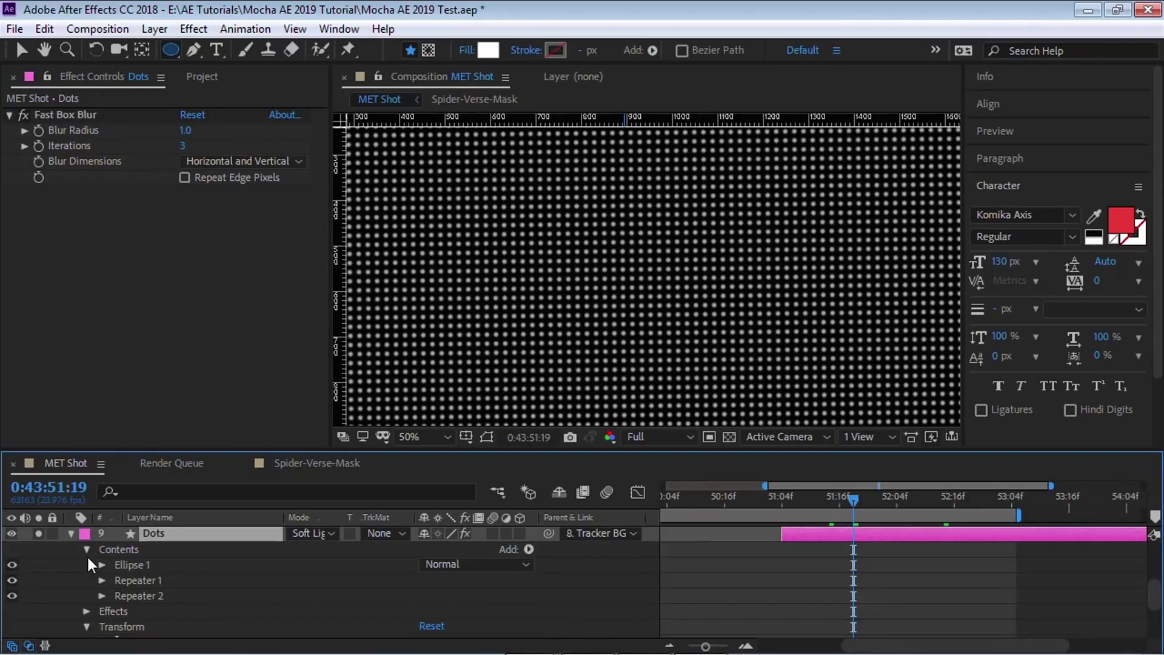
pyautogui.click(132, 564)
pyautogui.click(137, 581)
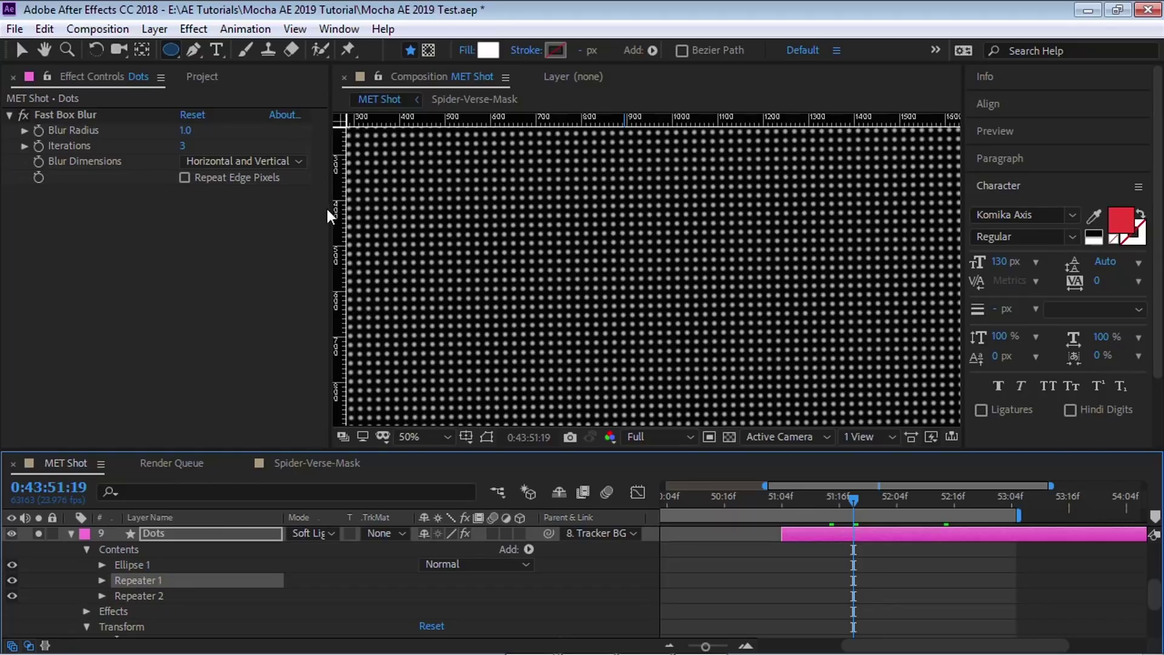
pyautogui.click(165, 597)
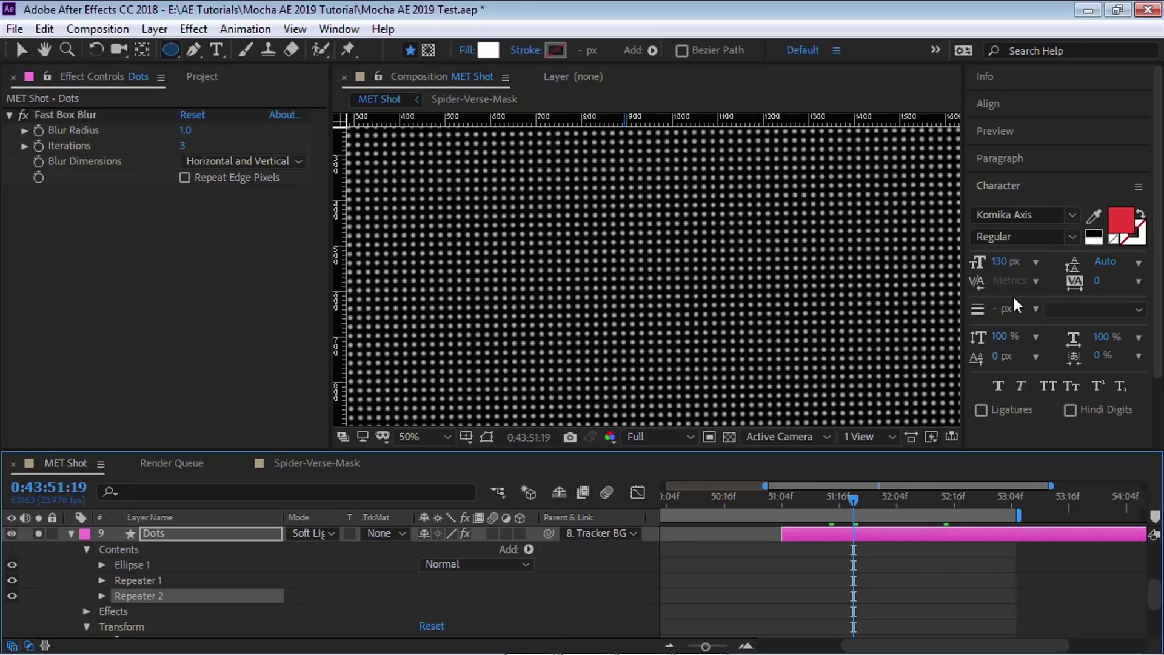
# Switch to the browser, look over the halftone pattern image results, and return to After Effects
pyautogui.hotkey('alt', 'Tab')
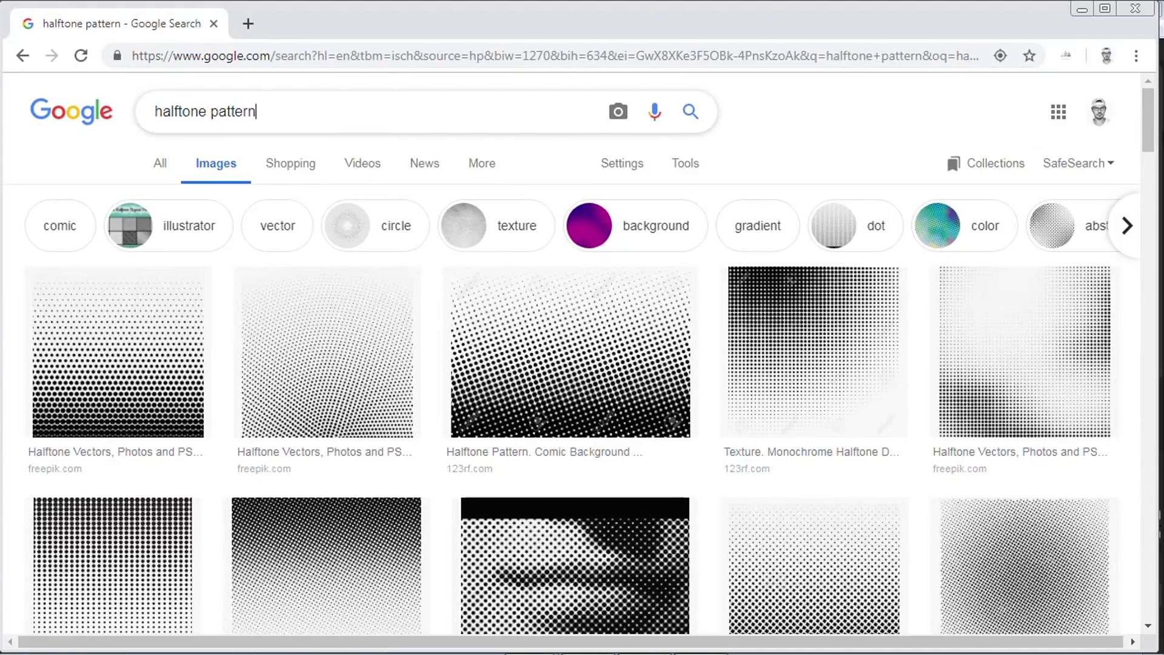
pyautogui.scroll(-2, 1155, 160)
pyautogui.moveTo(1154, 161); pyautogui.dragTo(1075, 12)
pyautogui.click(1082, 9)
# Collapse the Dots layer's contents and check its blending mode and Opacity
pyautogui.click(180, 530)
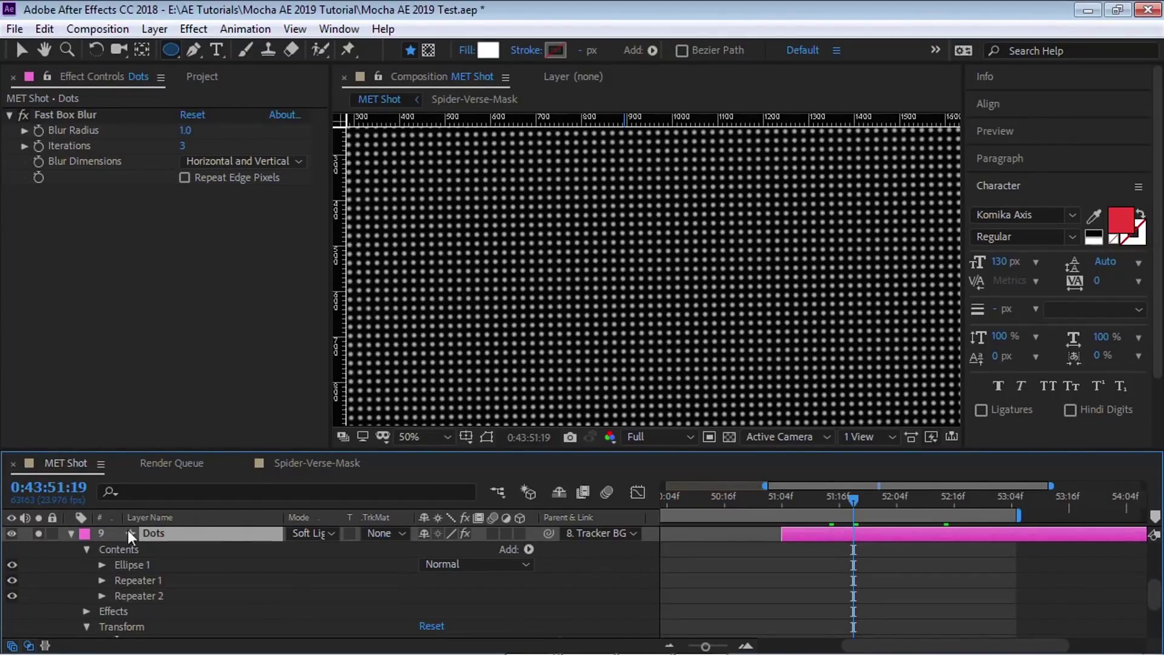
pyautogui.click(71, 533)
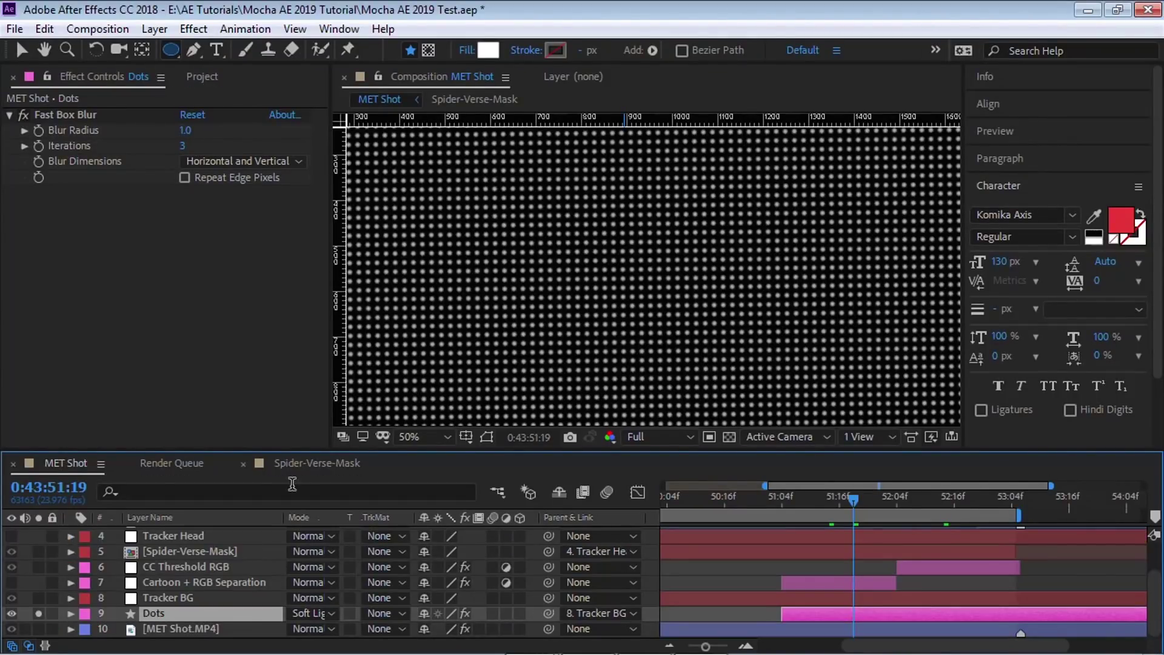
pyautogui.click(312, 613)
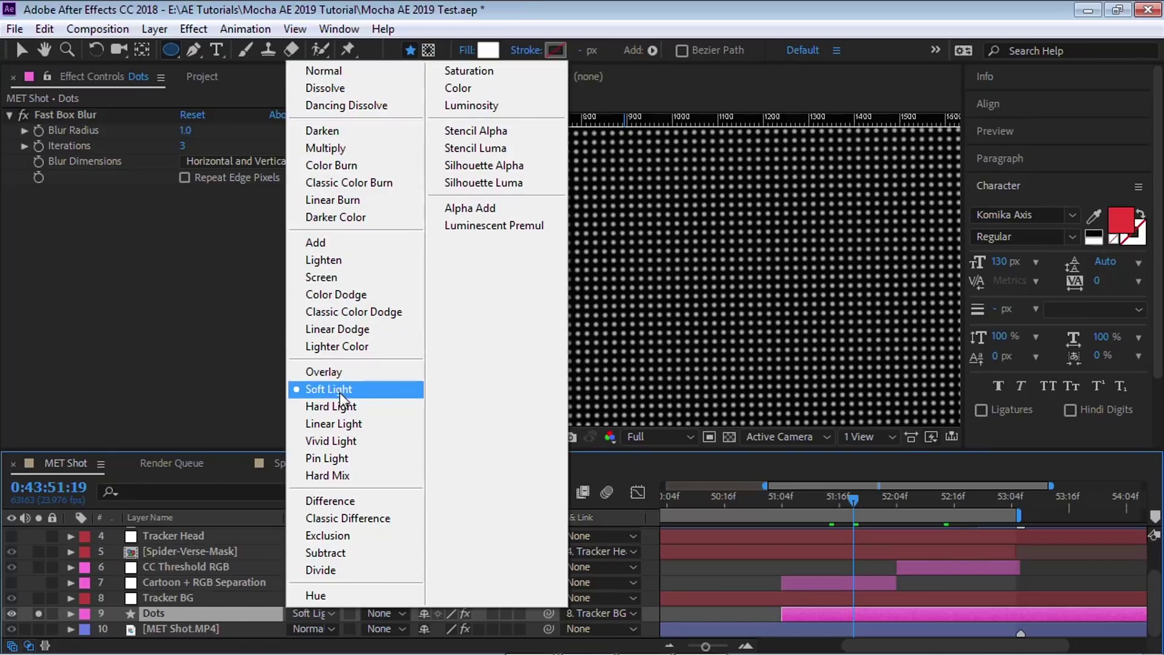
pyautogui.click(163, 602)
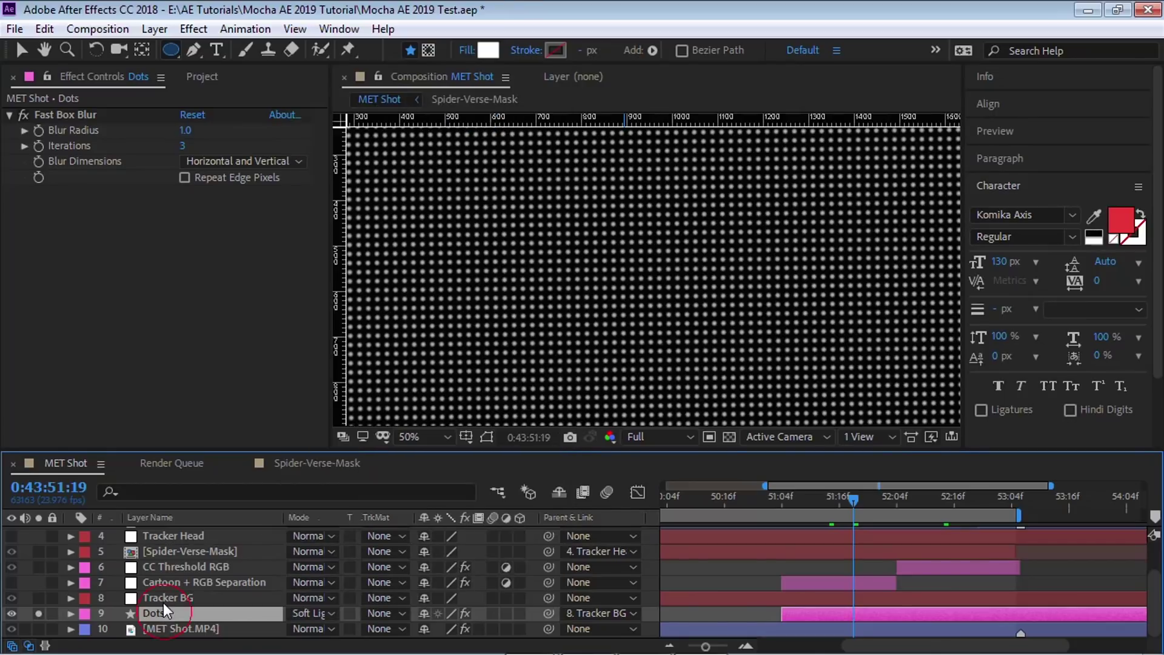
pyautogui.press('t')
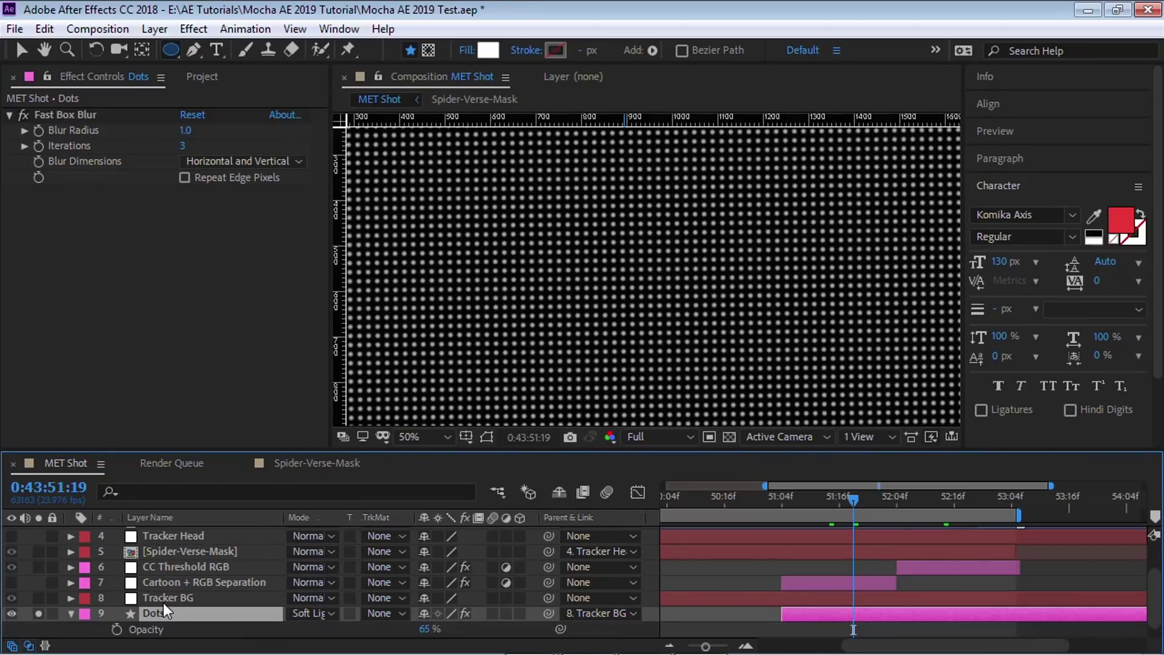
pyautogui.click(71, 613)
# Unsolo the Dots layer and view the dots blended over the full frame
pyautogui.click(38, 613)
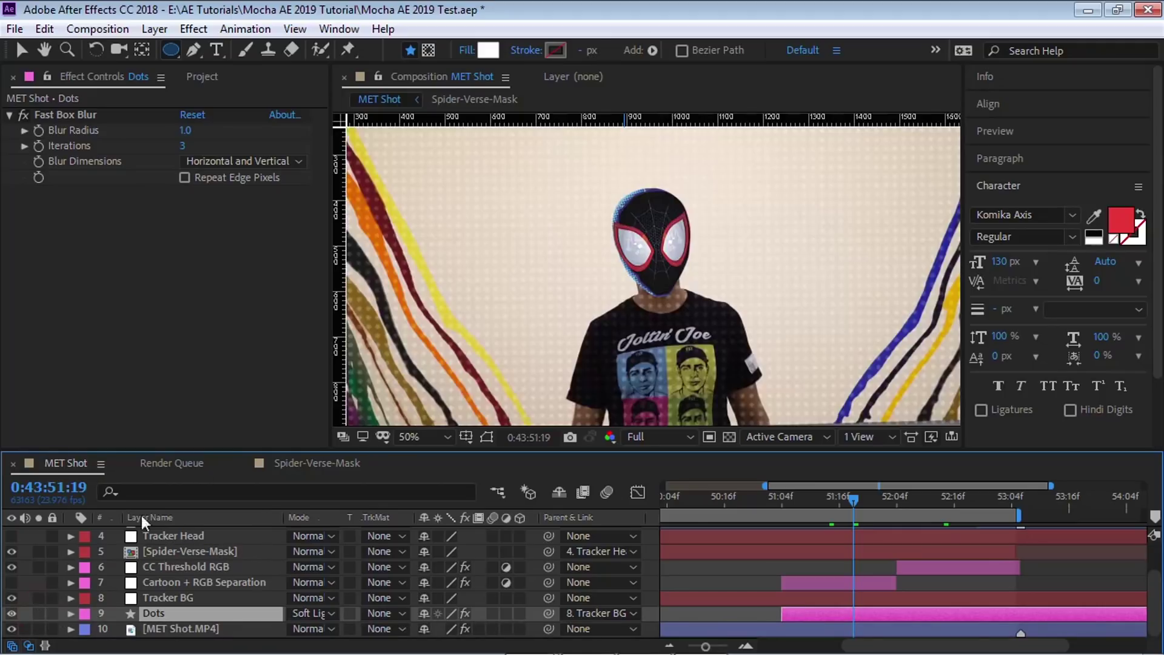
pyautogui.press('`')
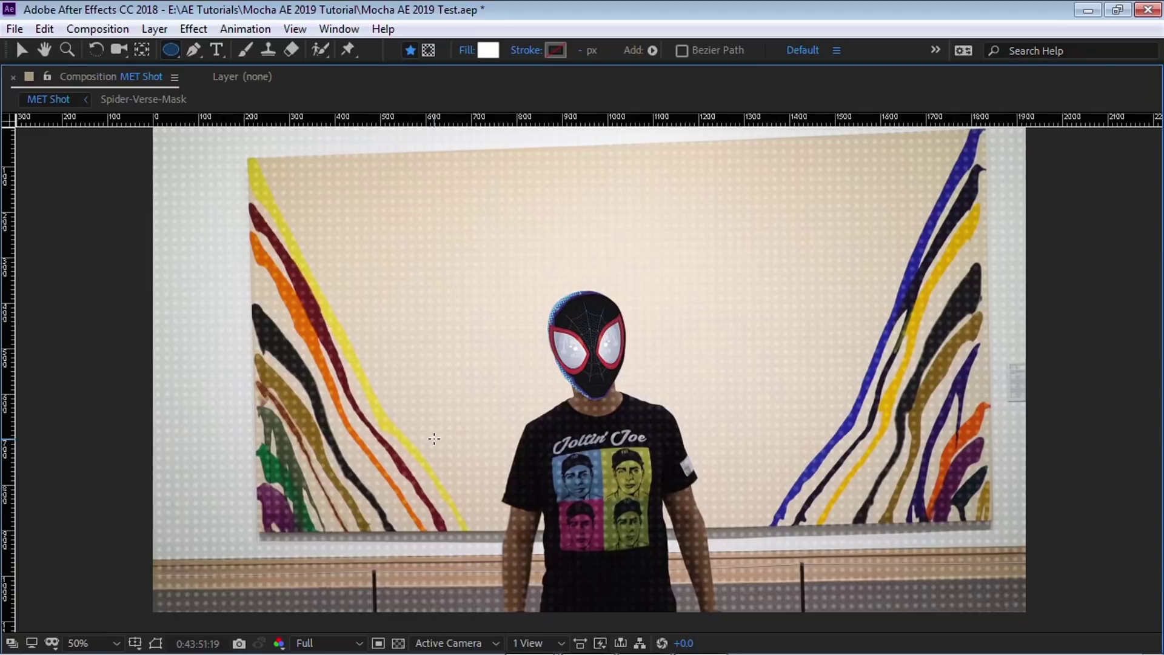
pyautogui.press('`')
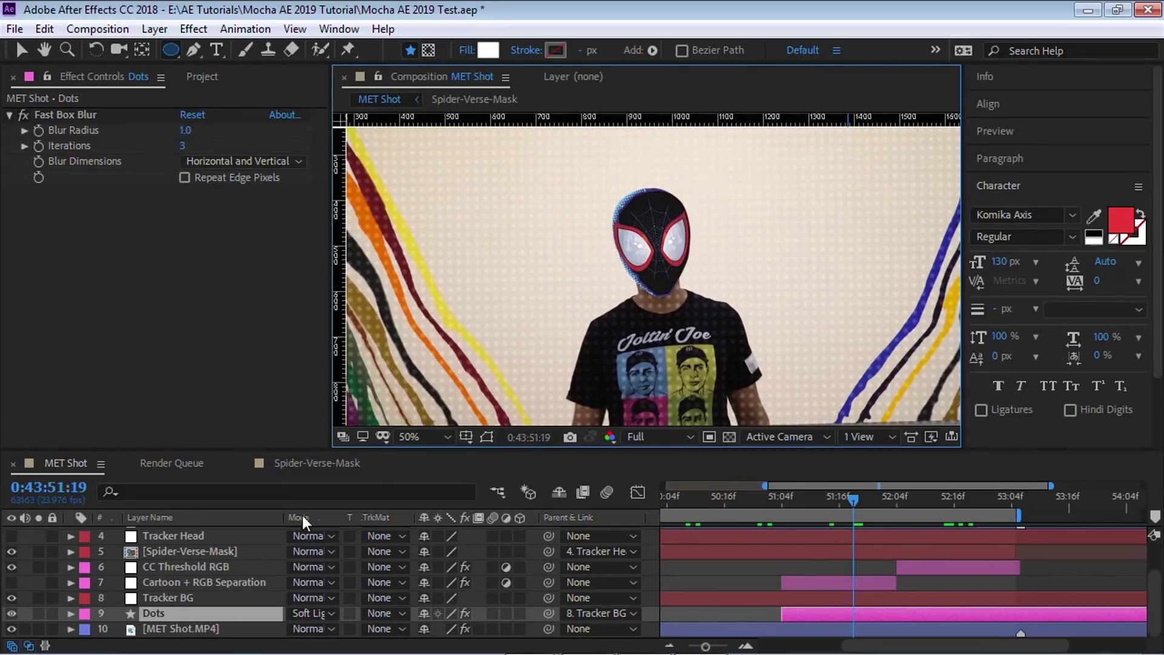
# Make the Cartoon + RGB Separation layer visible with its Cartoon, Curves and uni.RGB Separation effects switched off
pyautogui.click(191, 582)
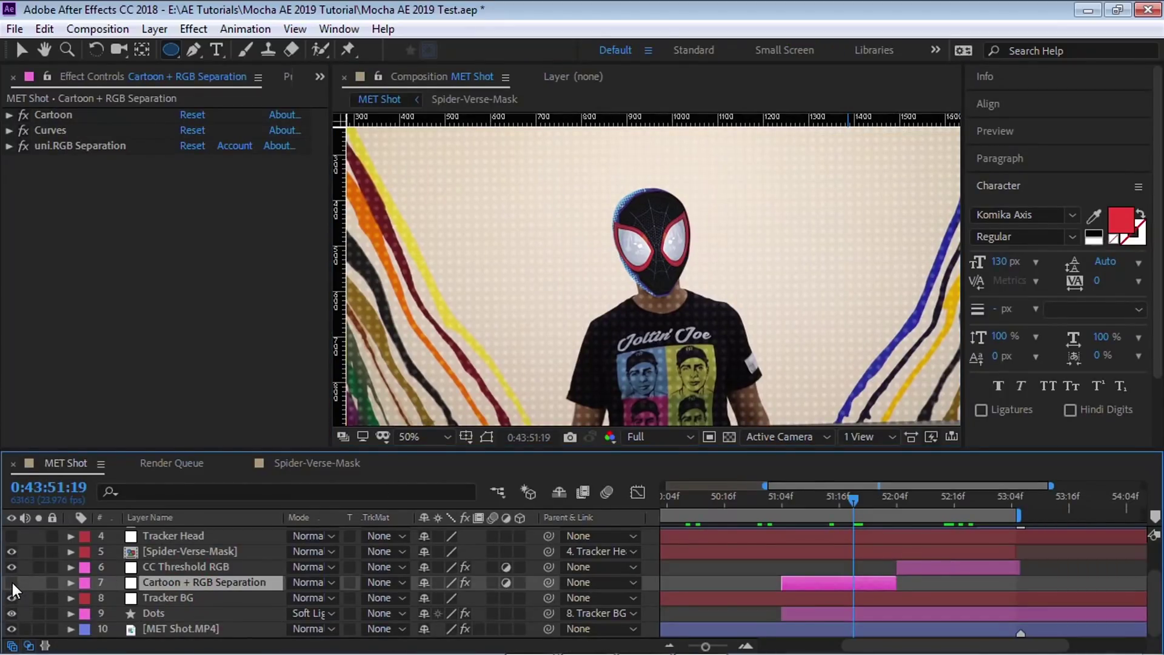
pyautogui.click(12, 582)
pyautogui.click(23, 114)
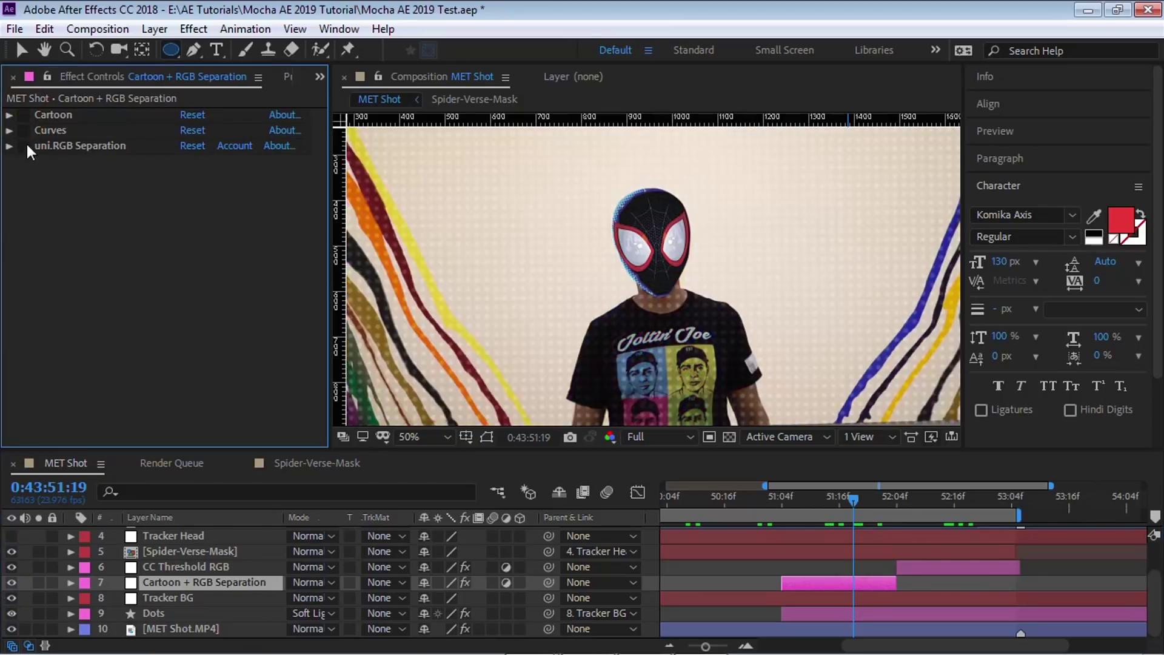
# Enable the Cartoon effect on the Cartoon + RGB Separation layer, and review its settings and the Stylize effects category
pyautogui.click(9, 114)
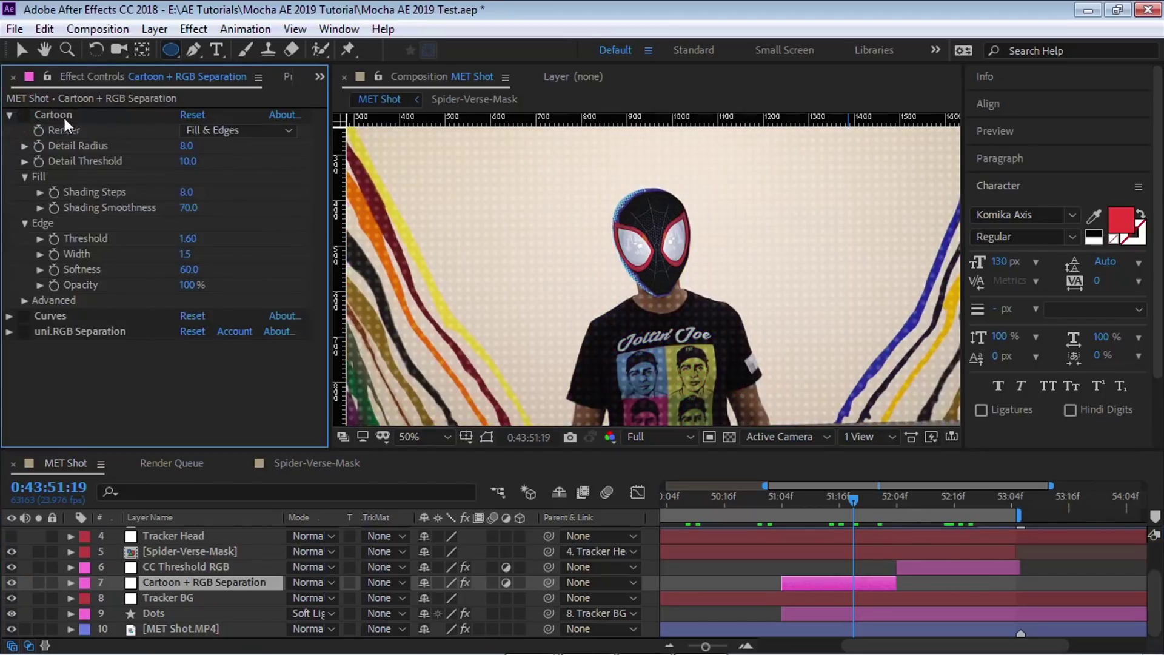
pyautogui.click(23, 115)
pyautogui.press('`')
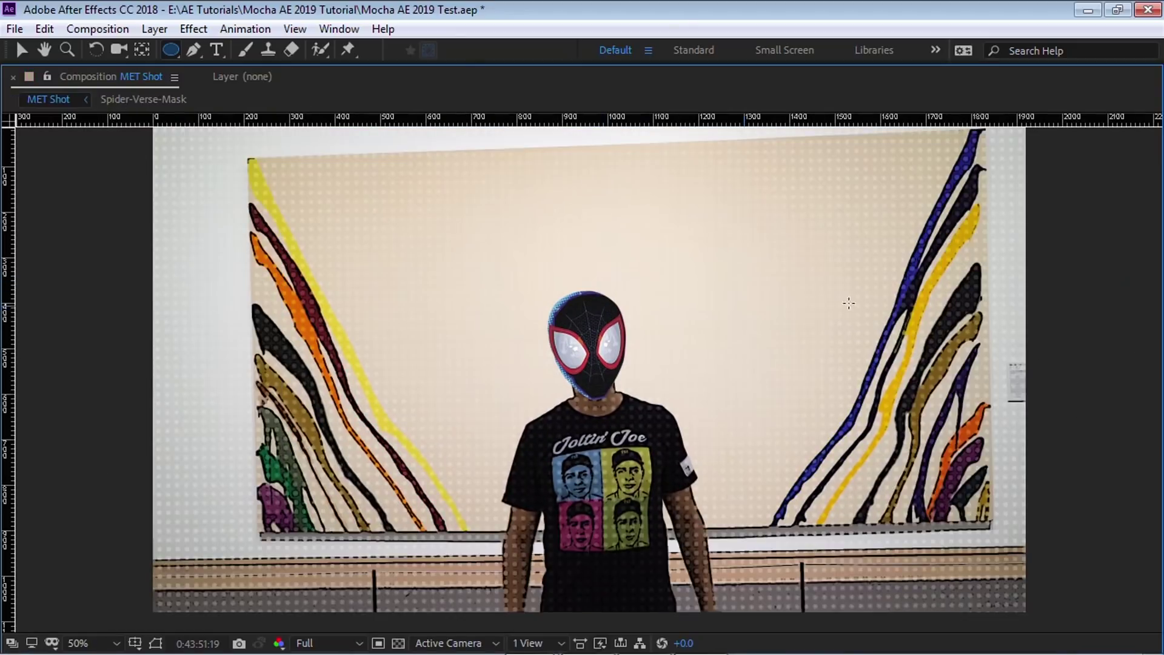
pyautogui.press('`')
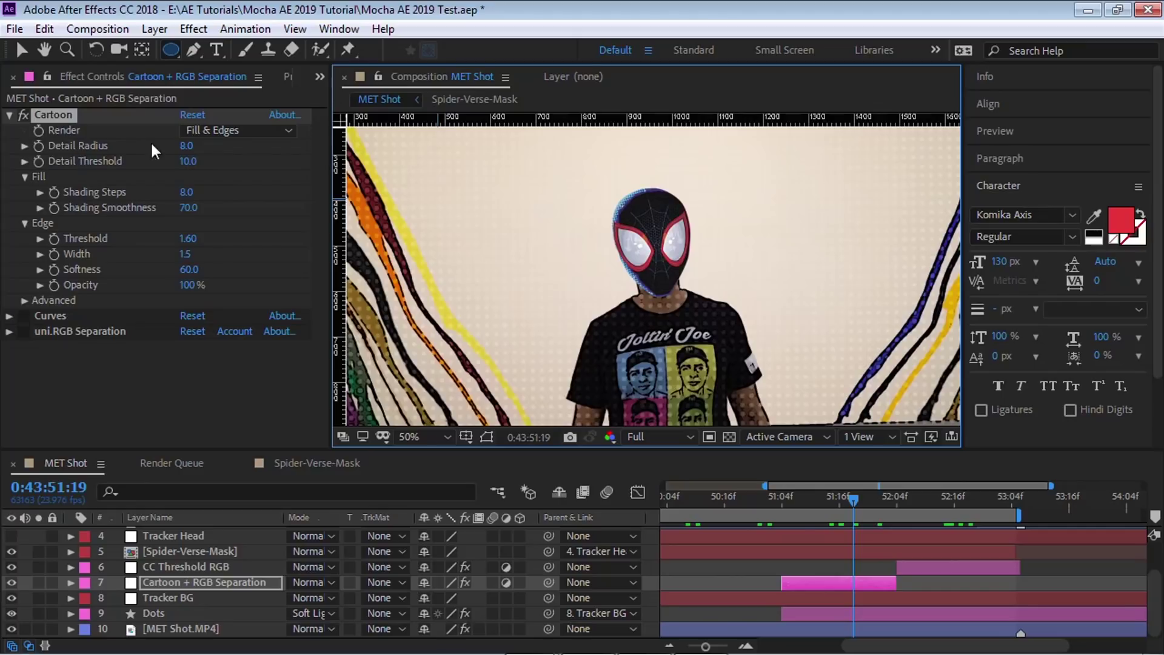
pyautogui.click(192, 28)
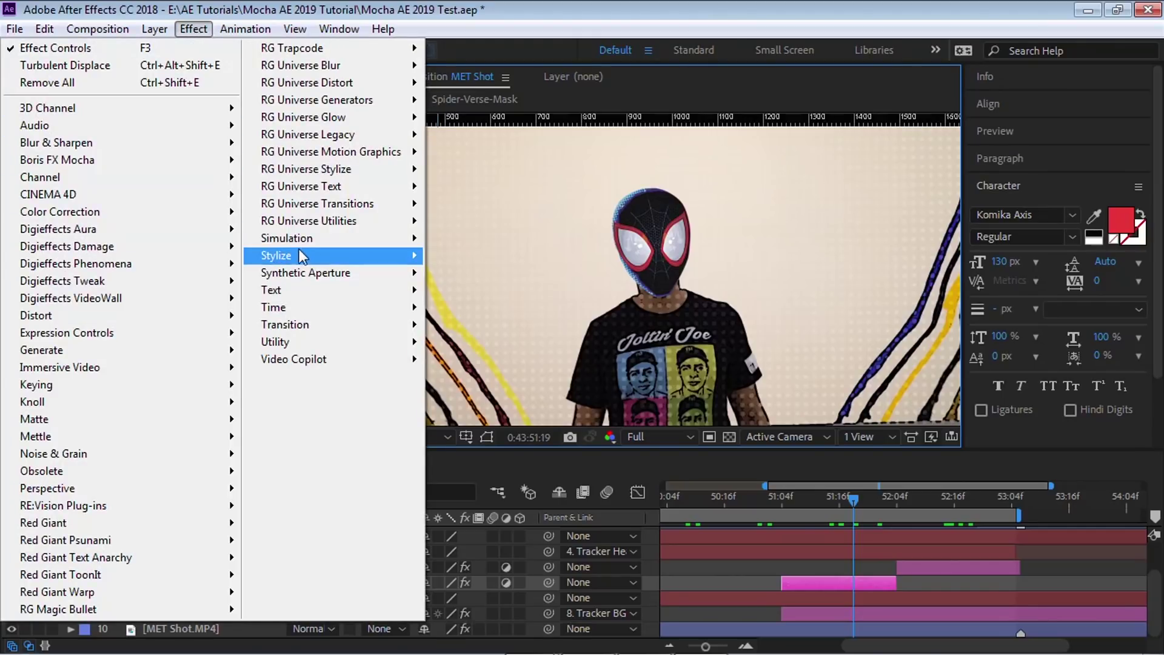
pyautogui.moveTo(299, 253)
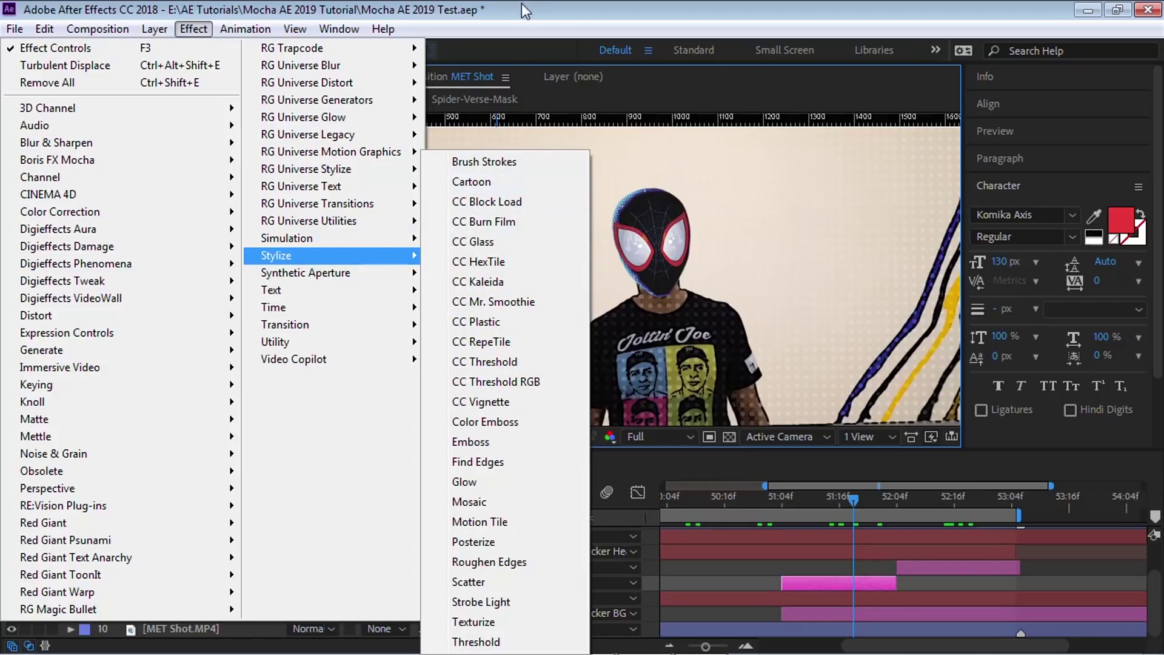
pyautogui.click(525, 11)
pyautogui.click(11, 115)
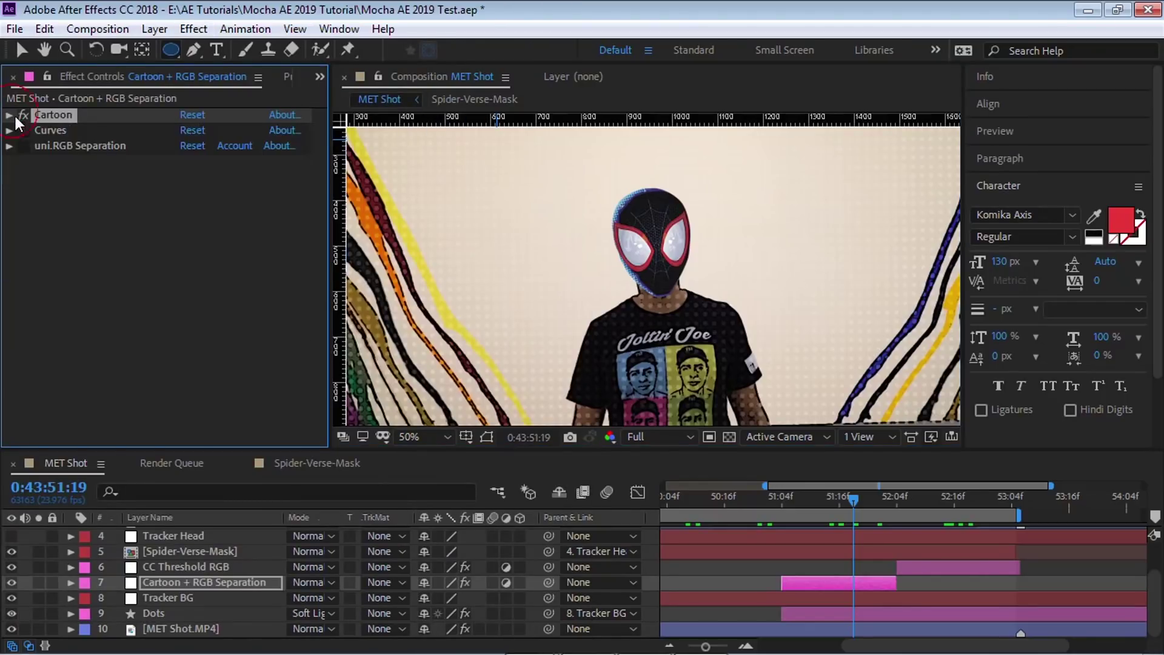
# Enable the Curves effect on the Cartoon + RGB Separation layer and check the result full-frame
pyautogui.click(54, 131)
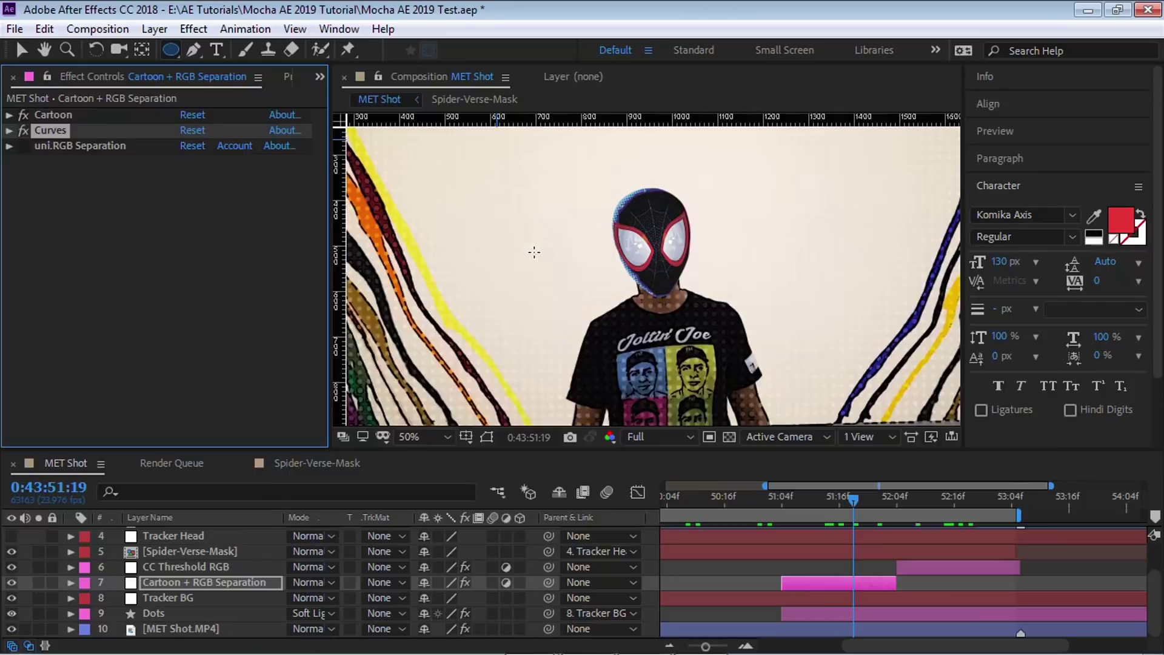
pyautogui.press('`')
pyautogui.press('`')
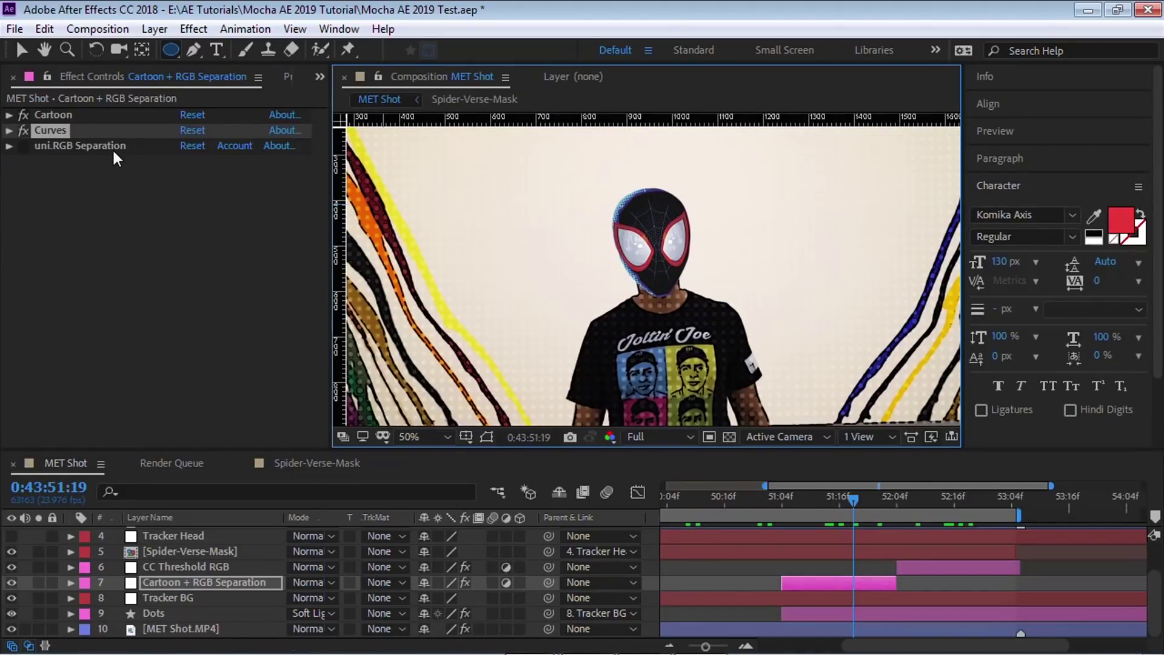
# Enable uni.RGB Separation on the Cartoon + RGB Separation layer, check the result full-frame, and switch the effect off again
pyautogui.click(51, 141)
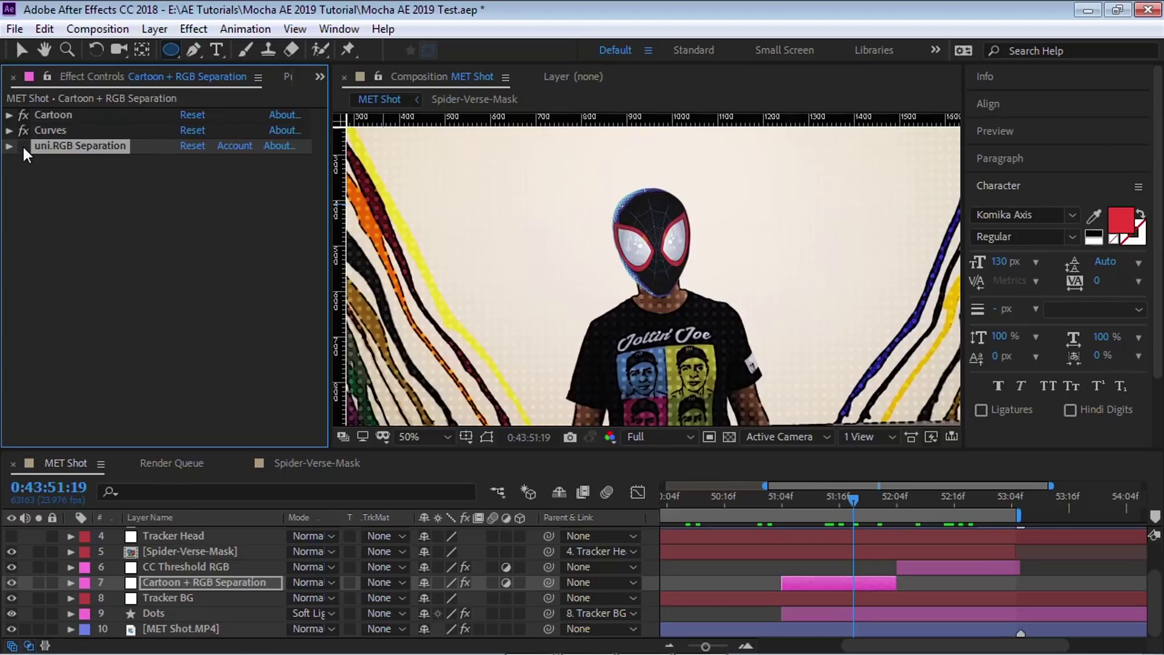
pyautogui.click(24, 146)
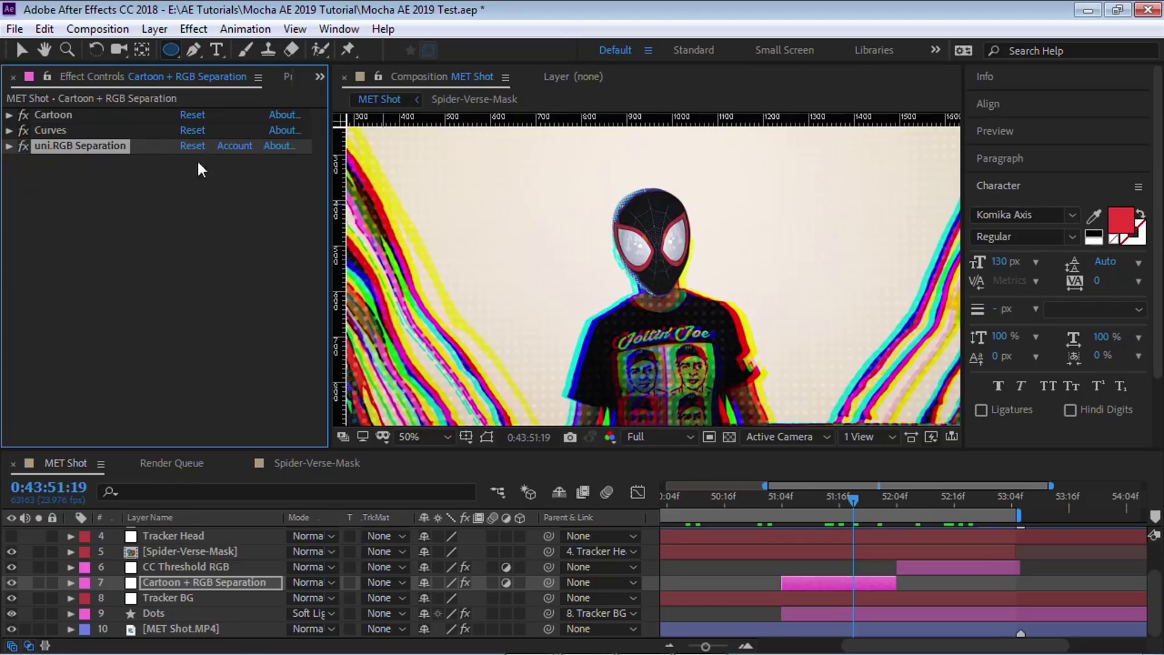
pyautogui.press('`')
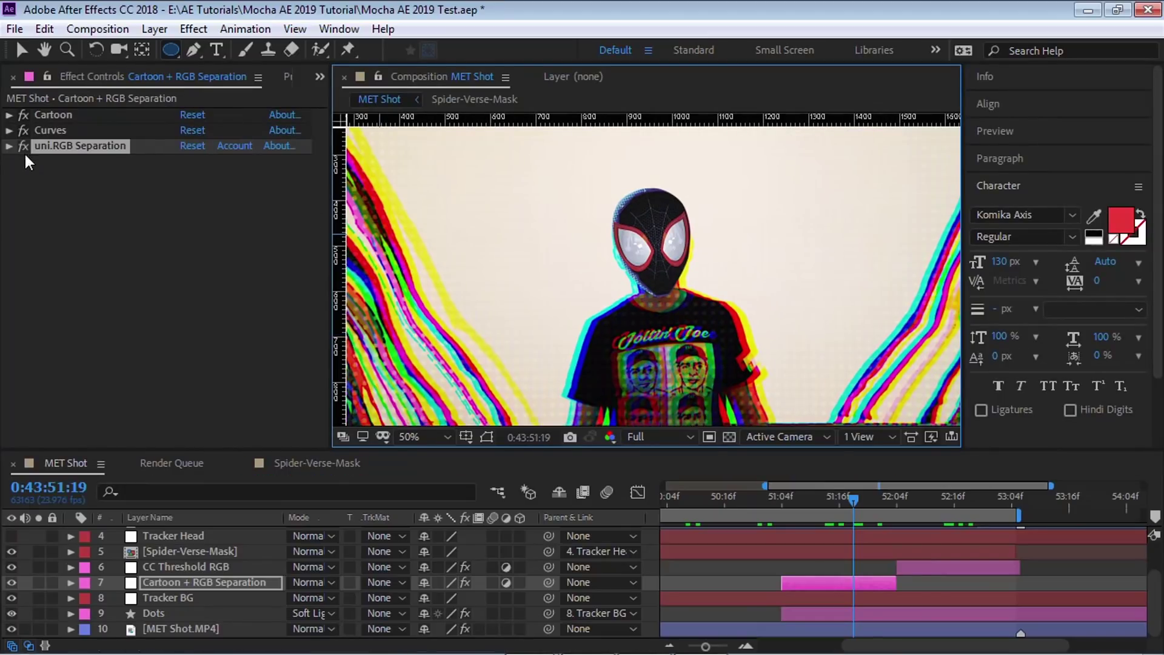
pyautogui.click(33, 154)
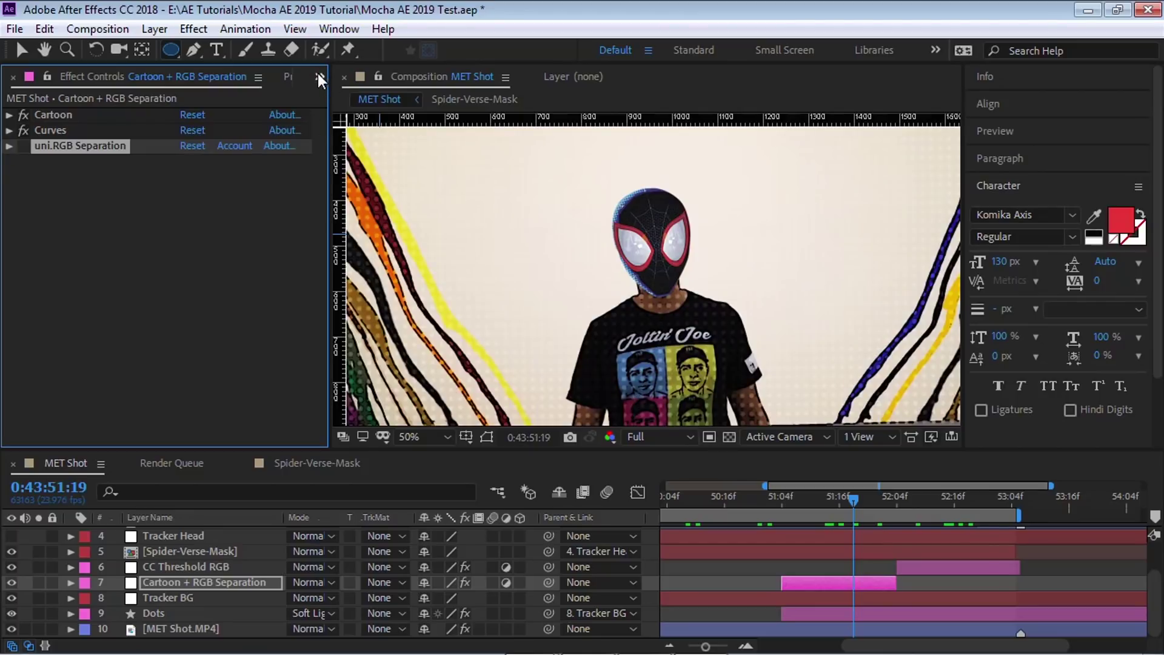
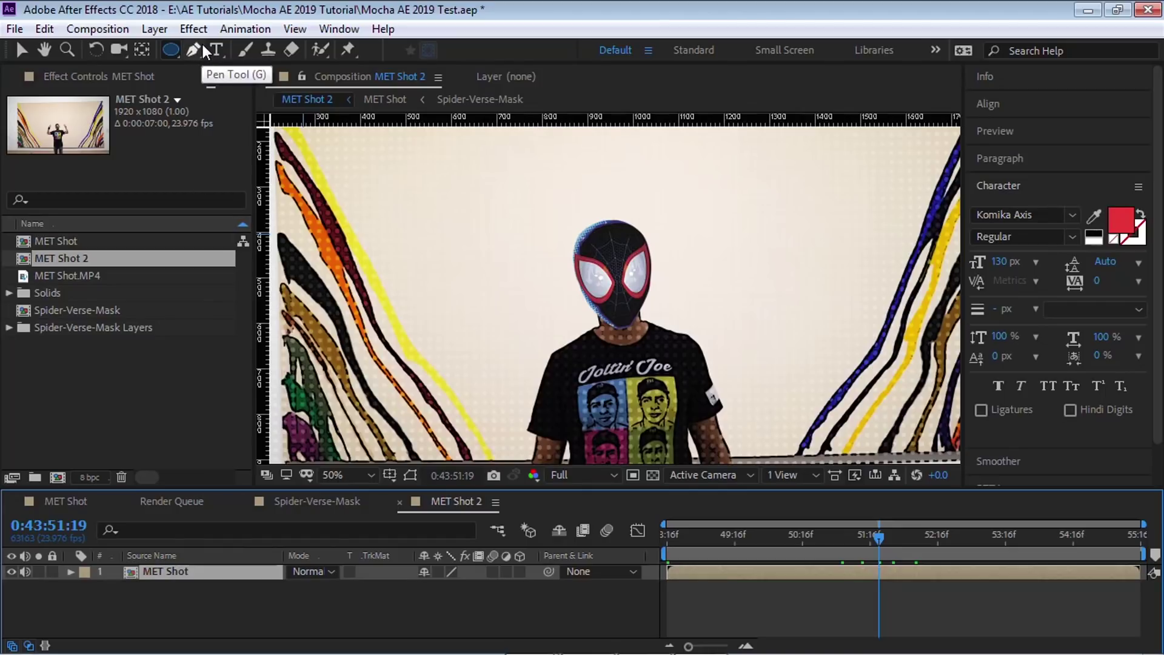
# Apply the Shift Channels effect to the MET Shot layer in the MET Shot 2 composition
pyautogui.click(194, 29)
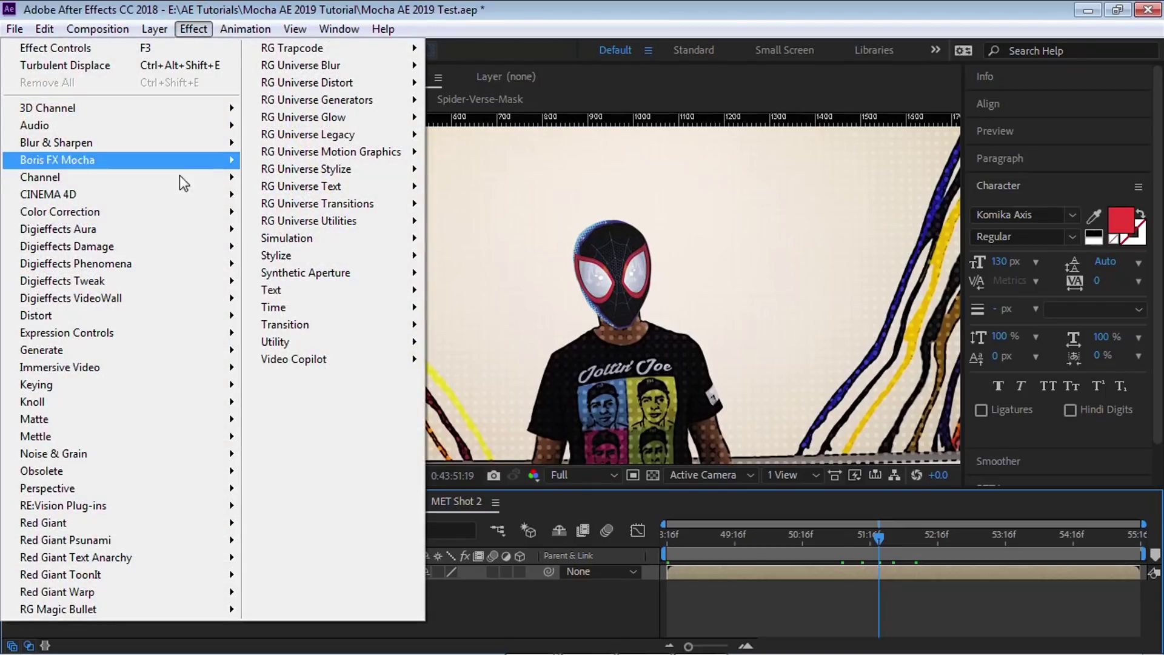
pyautogui.moveTo(182, 176)
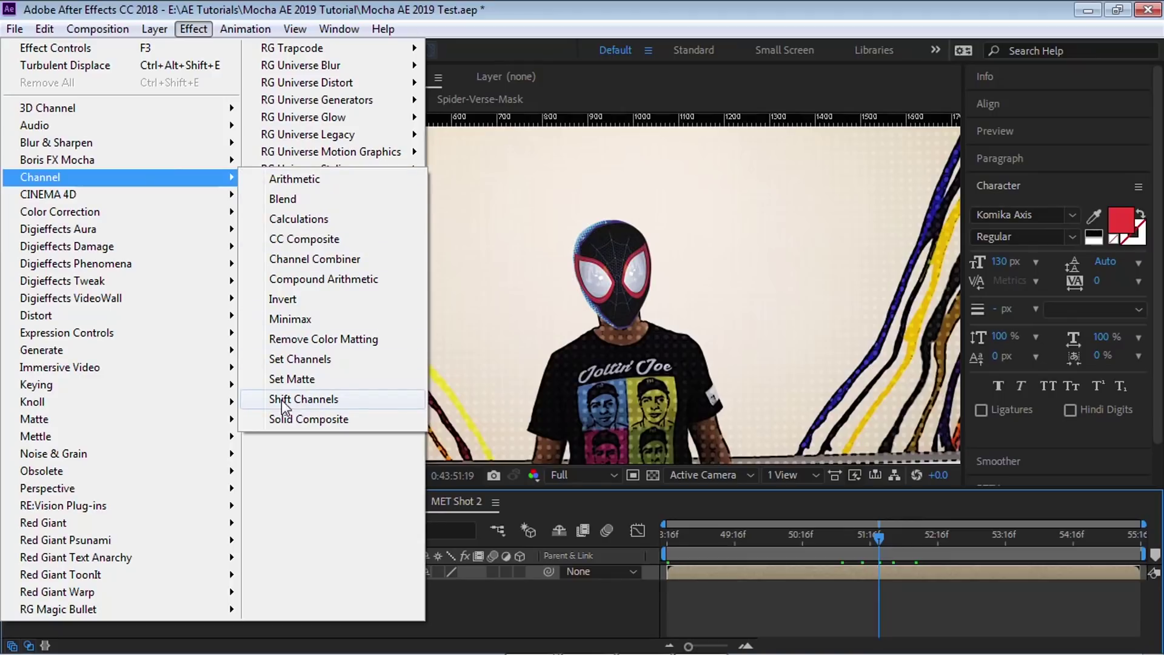
pyautogui.click(315, 399)
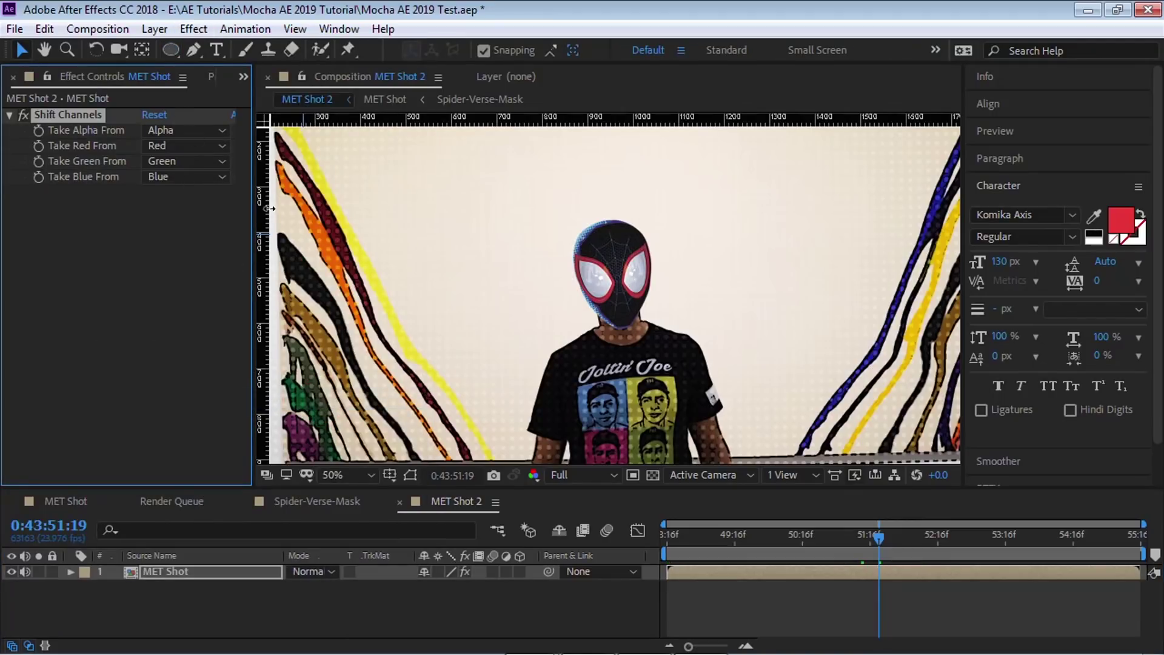
# In Shift Channels on the MET Shot layer, set Take Green From and Take Blue From to Full Off
pyautogui.moveTo(254, 227); pyautogui.dragTo(328, 226)
pyautogui.click(214, 146)
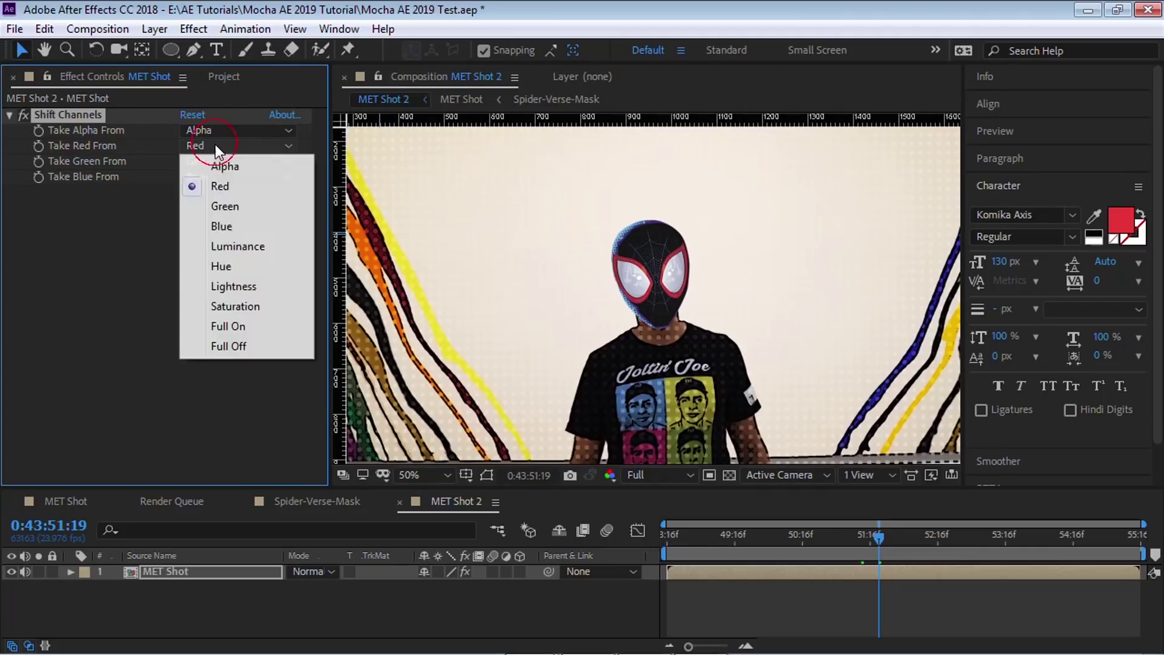
pyautogui.click(114, 162)
pyautogui.click(203, 161)
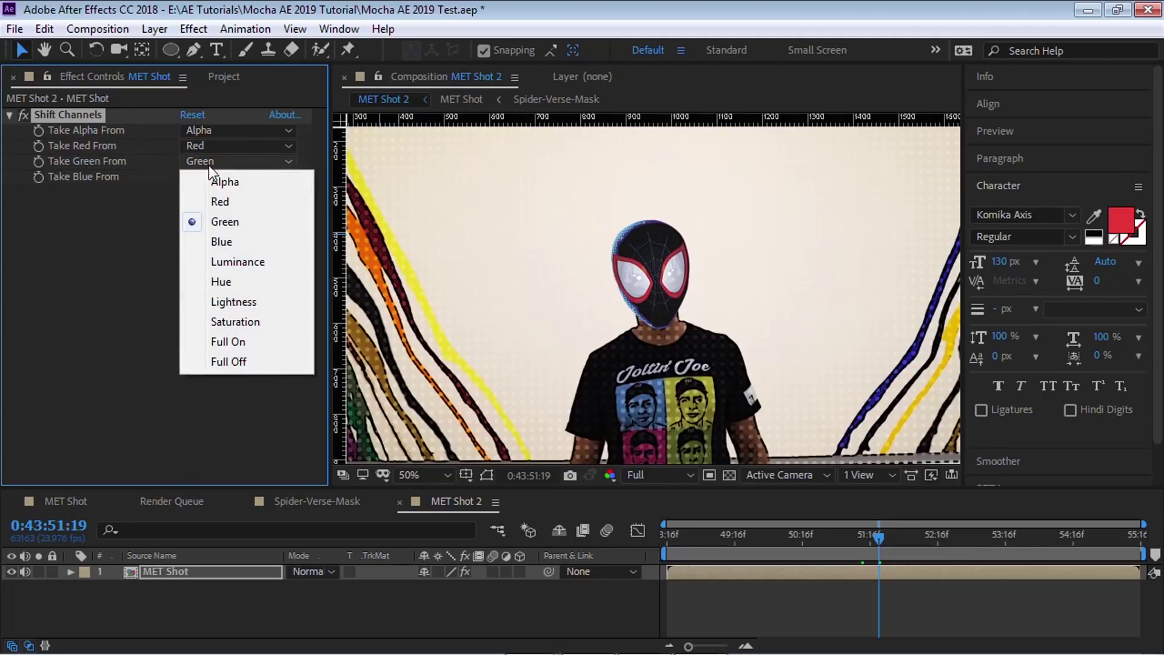
pyautogui.click(228, 361)
pyautogui.click(209, 176)
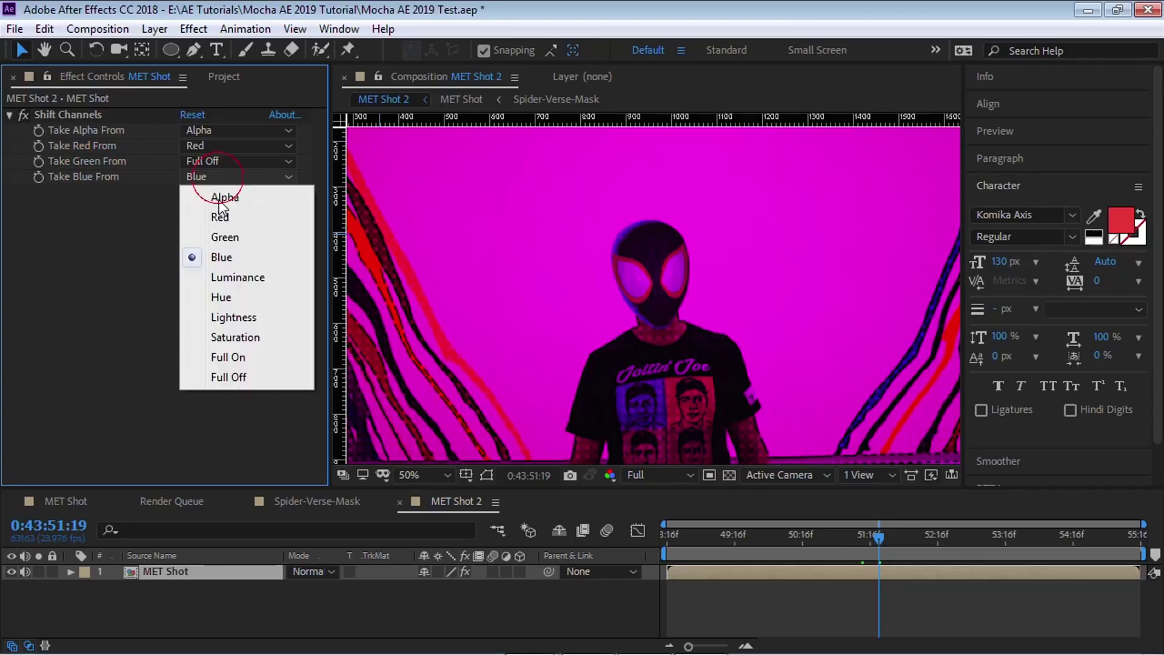
pyautogui.click(231, 376)
# Rename the MET Shot layer as Red
pyautogui.click(177, 573)
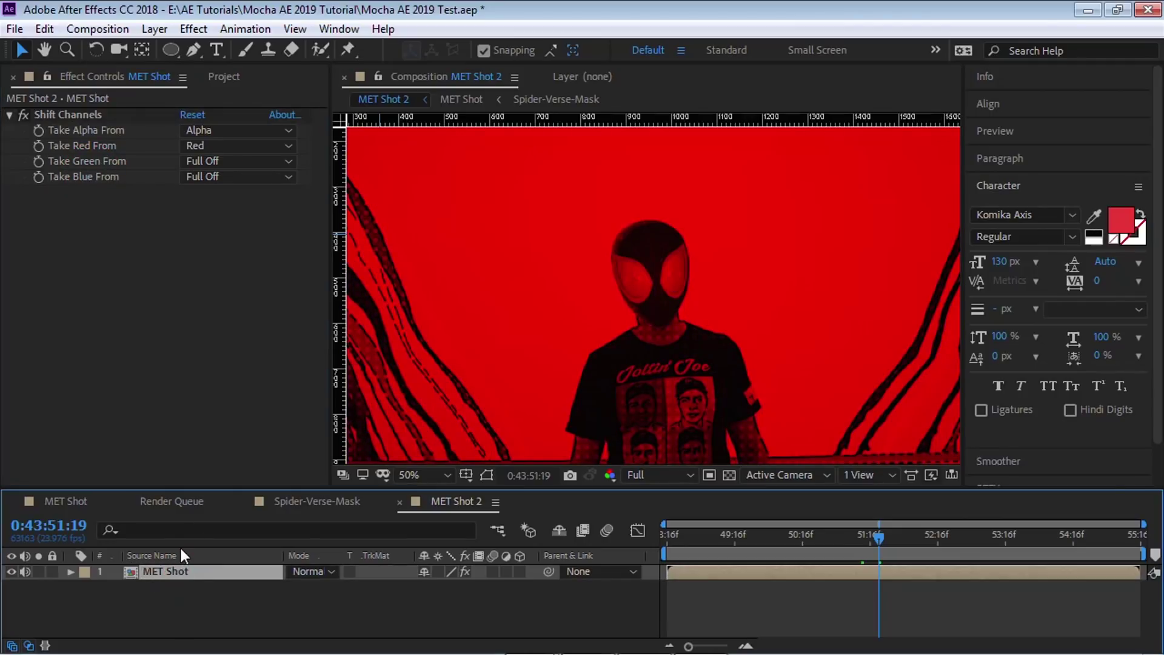
pyautogui.press('Return')
pyautogui.write('Red')
pyautogui.press('Return')
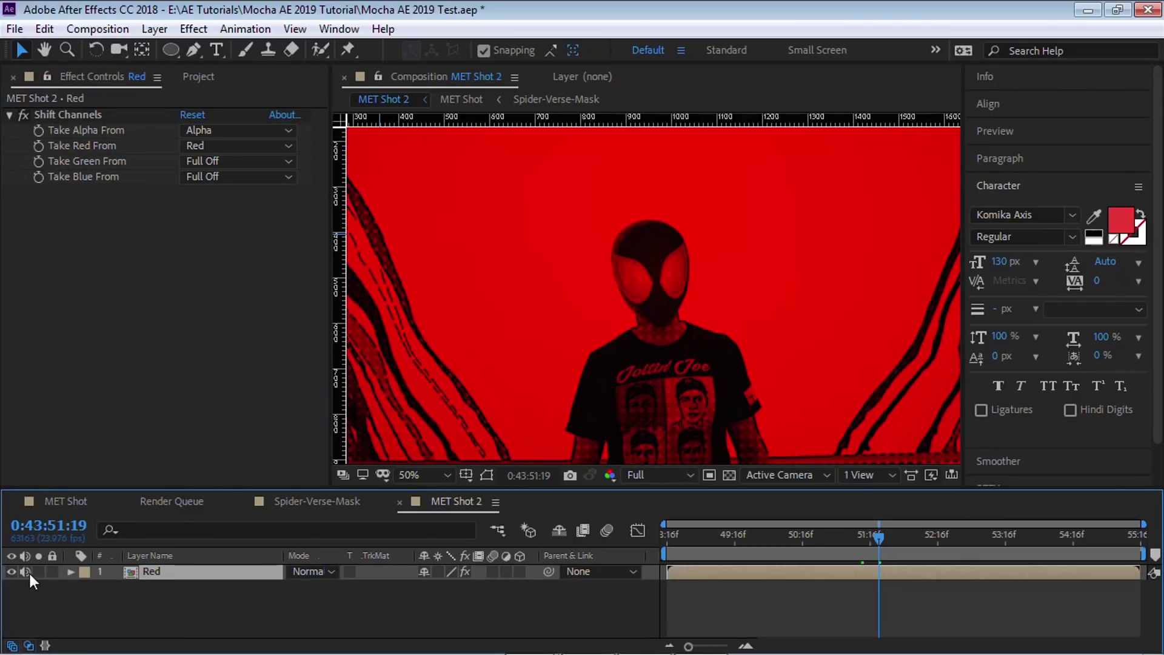
# Duplicate the Red layer and name the copy Green
pyautogui.hotkey('ctrl', 'd')
pyautogui.press('Return')
pyautogui.write('Green')
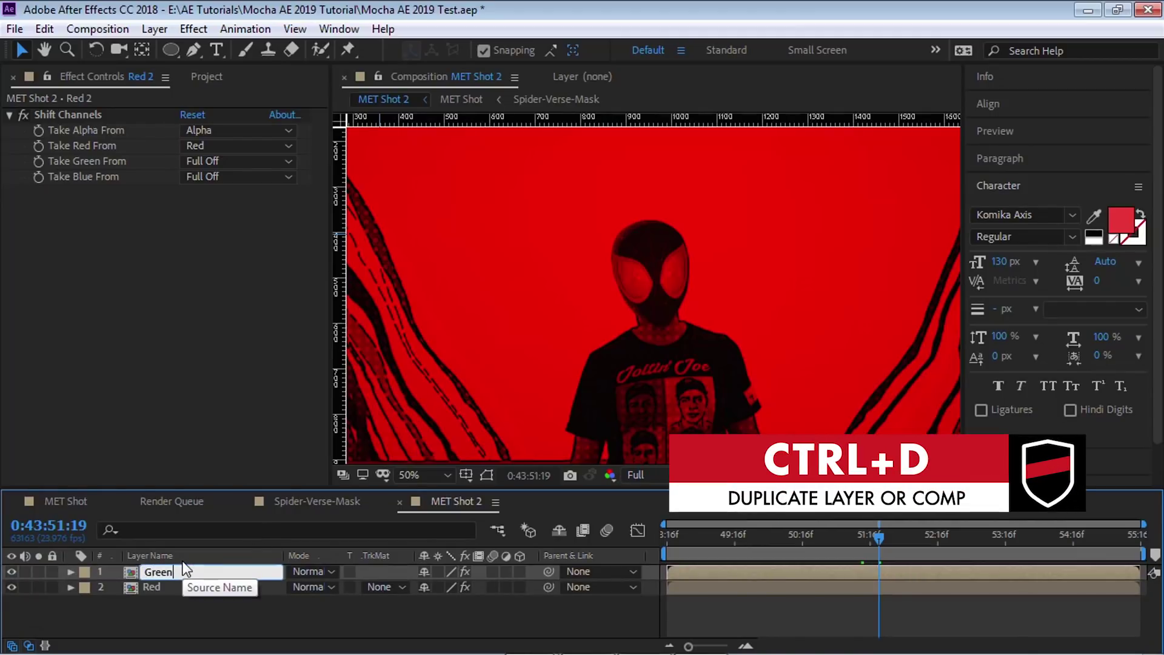
pyautogui.press('Return')
# On the Green layer's Shift Channels, set Take Red From to Full Off and Take Green From to Green
pyautogui.click(200, 145)
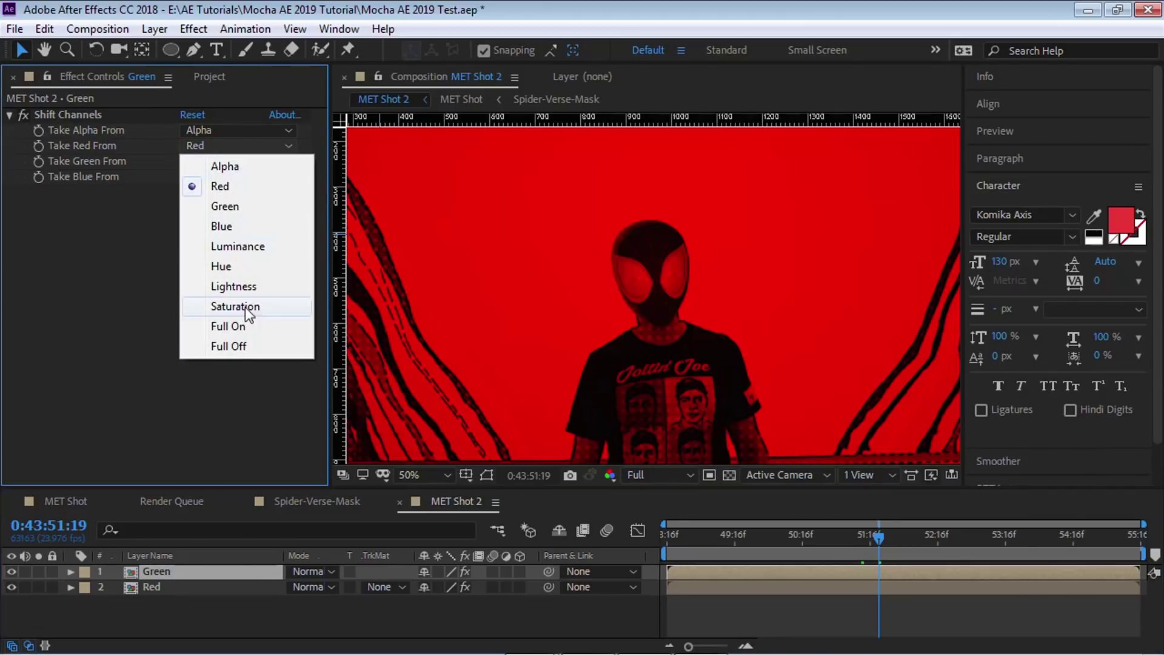
pyautogui.click(239, 346)
pyautogui.click(220, 161)
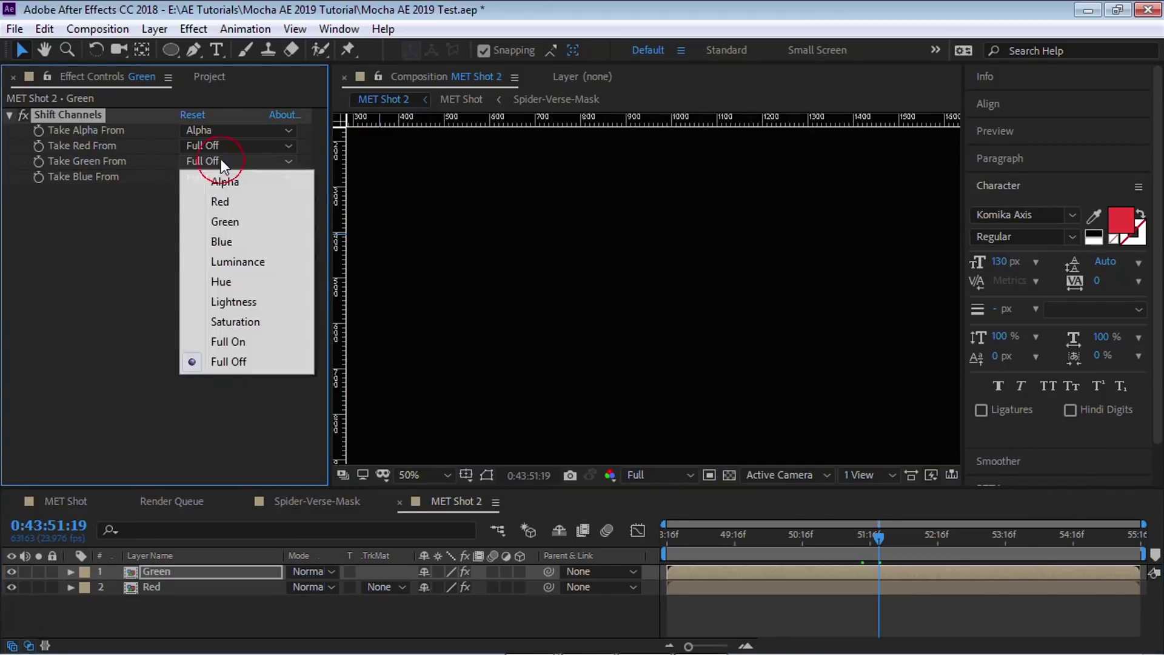
pyautogui.click(234, 222)
pyautogui.click(162, 571)
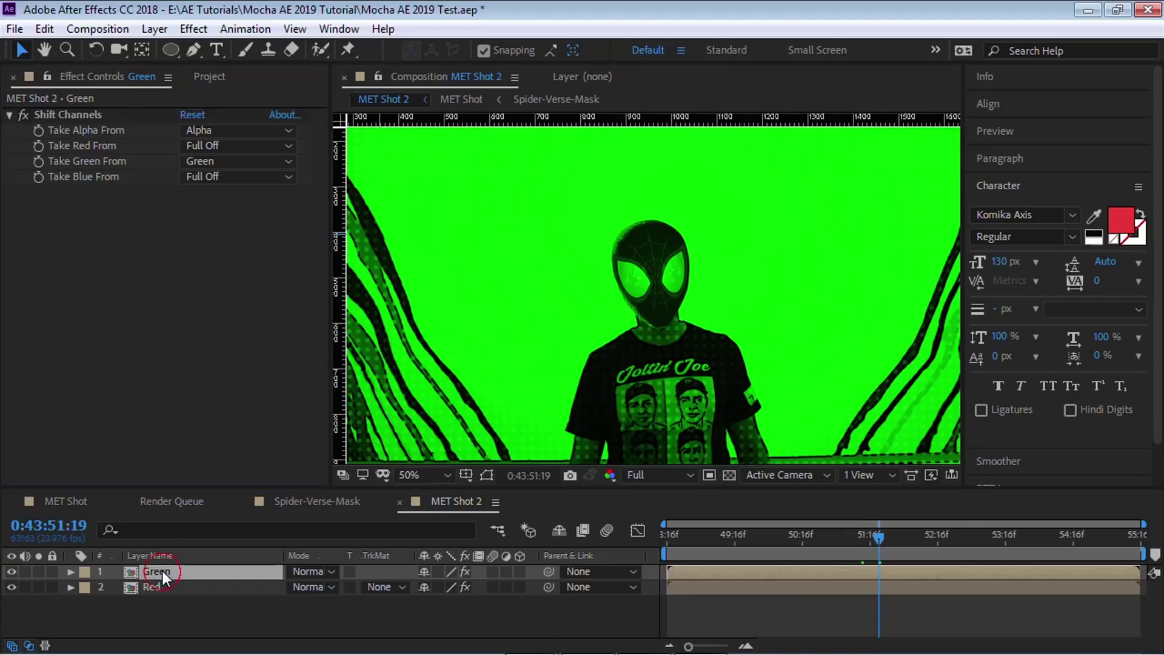
pyautogui.click(104, 178)
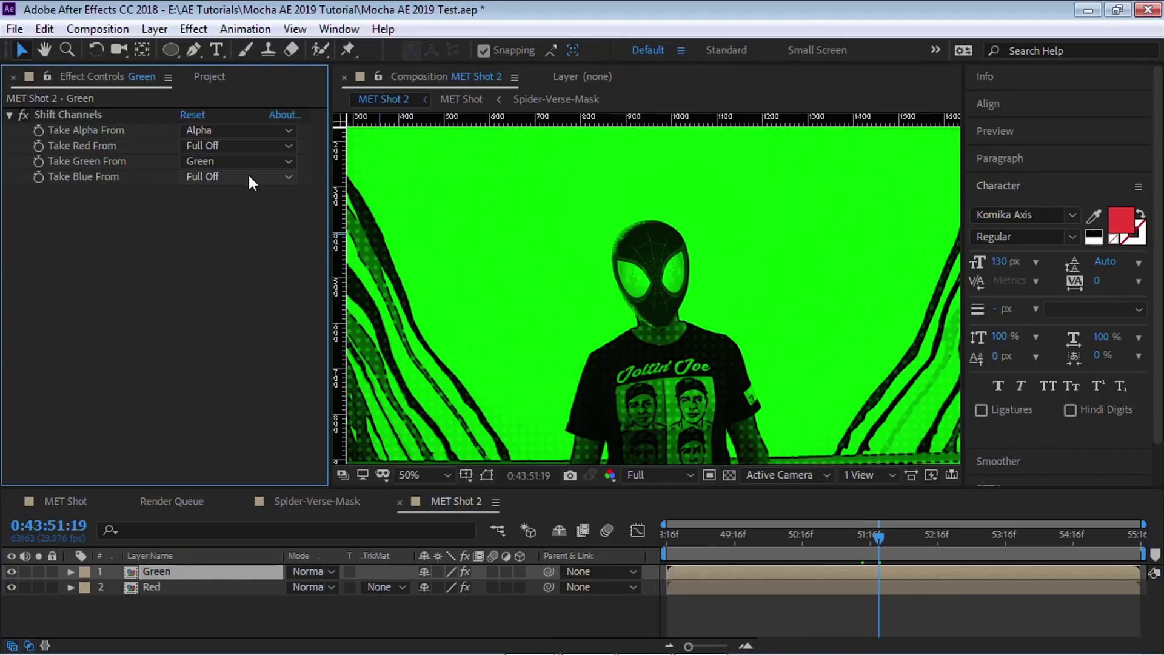
# Duplicate the Green layer and name the copy Blue
pyautogui.click(164, 571)
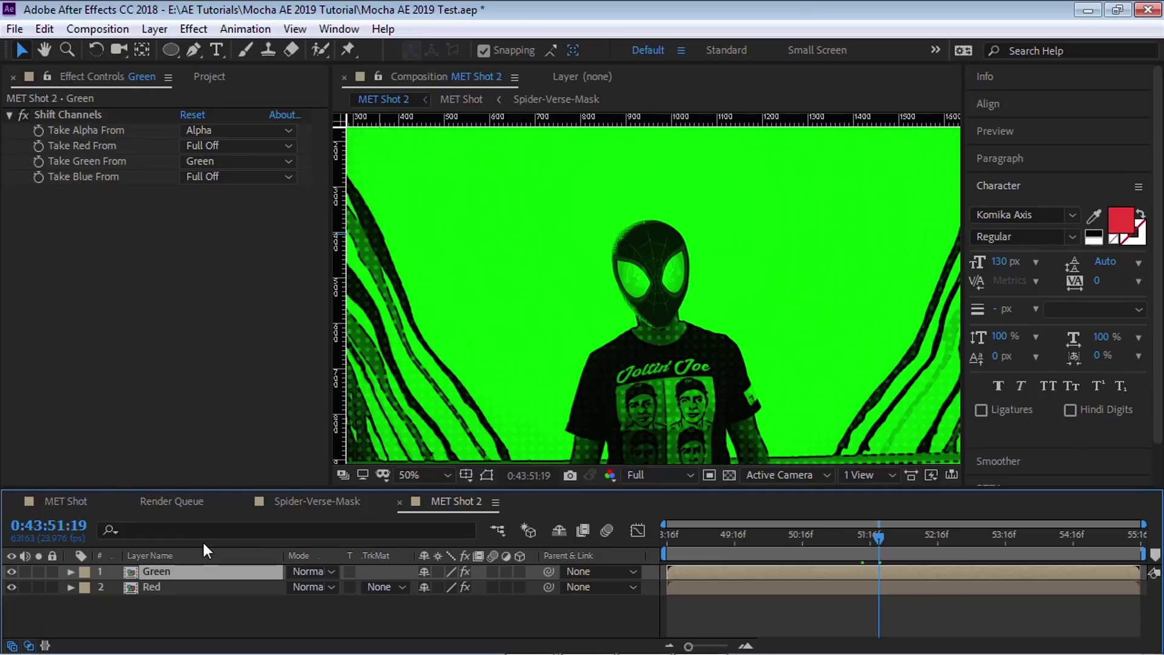
pyautogui.hotkey('ctrl', 'd')
pyautogui.press('Return')
pyautogui.write('Blue')
pyautogui.press('Return')
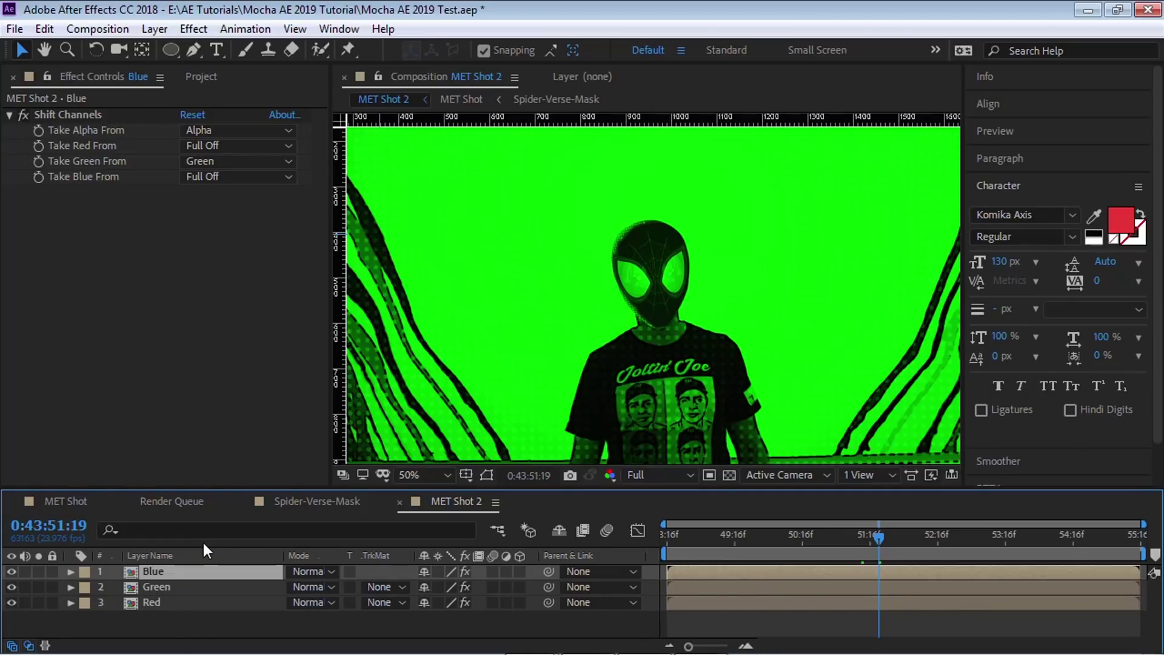
# On the Blue layer's Shift Channels, keep red at Full Off, set green to Full Off, and take blue from Blue
pyautogui.click(210, 144)
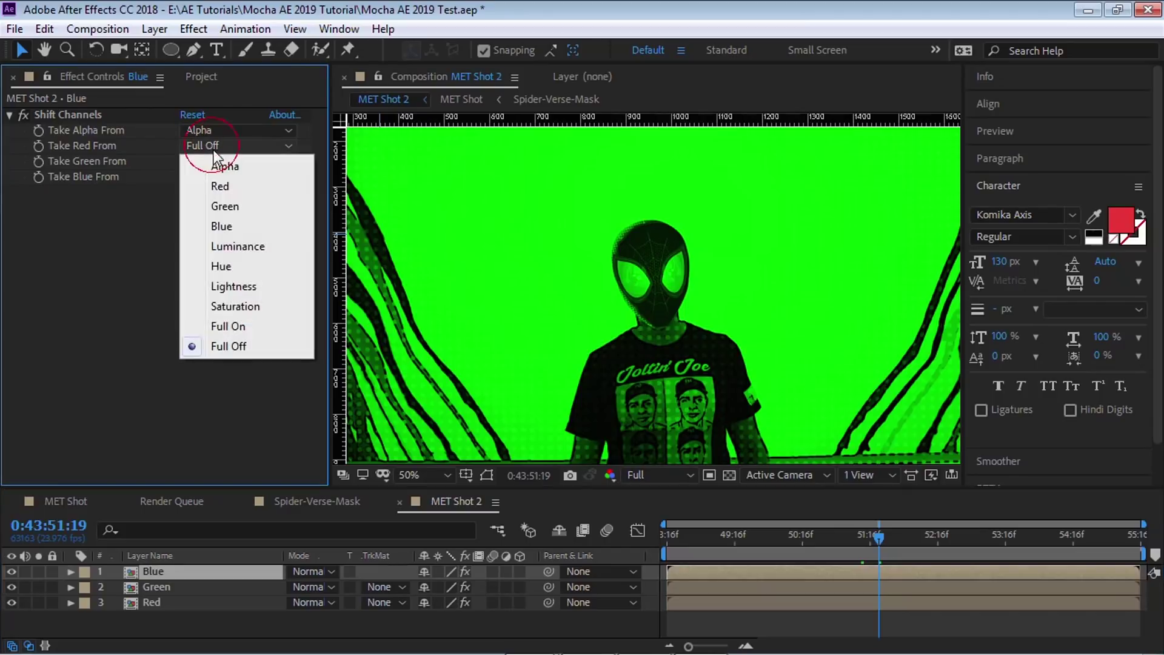
pyautogui.click(231, 344)
pyautogui.click(209, 162)
pyautogui.click(228, 361)
pyautogui.click(212, 175)
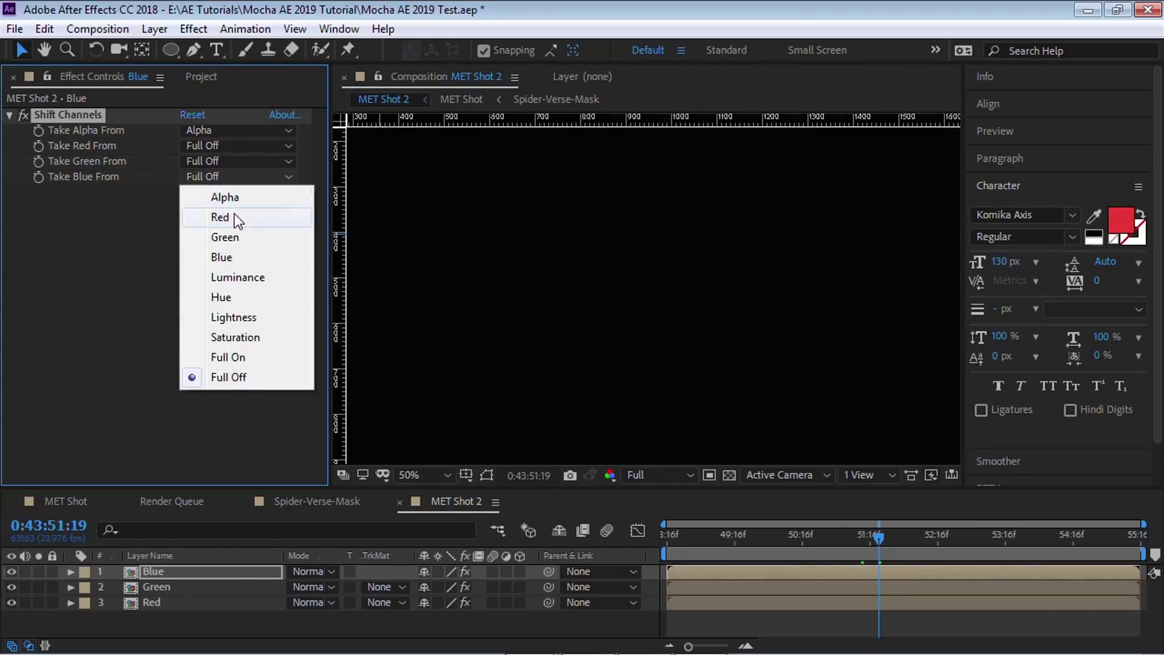
pyautogui.click(233, 256)
# Compare the Shift Channels settings of the Blue, Green and Red layers
pyautogui.click(161, 572)
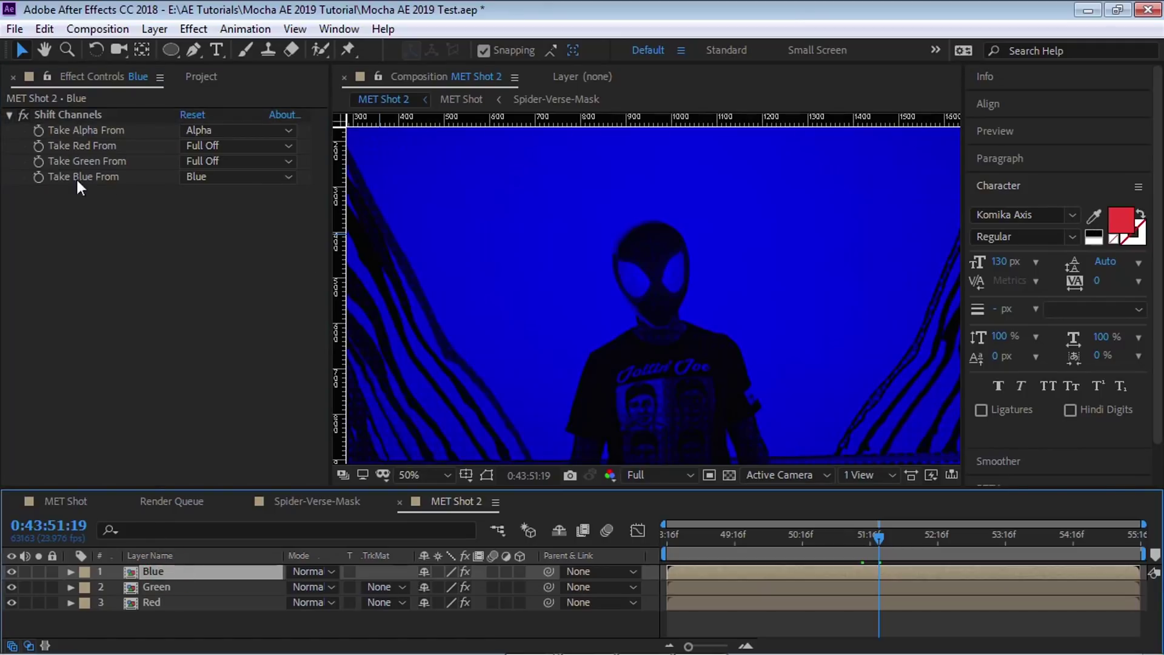
pyautogui.click(180, 586)
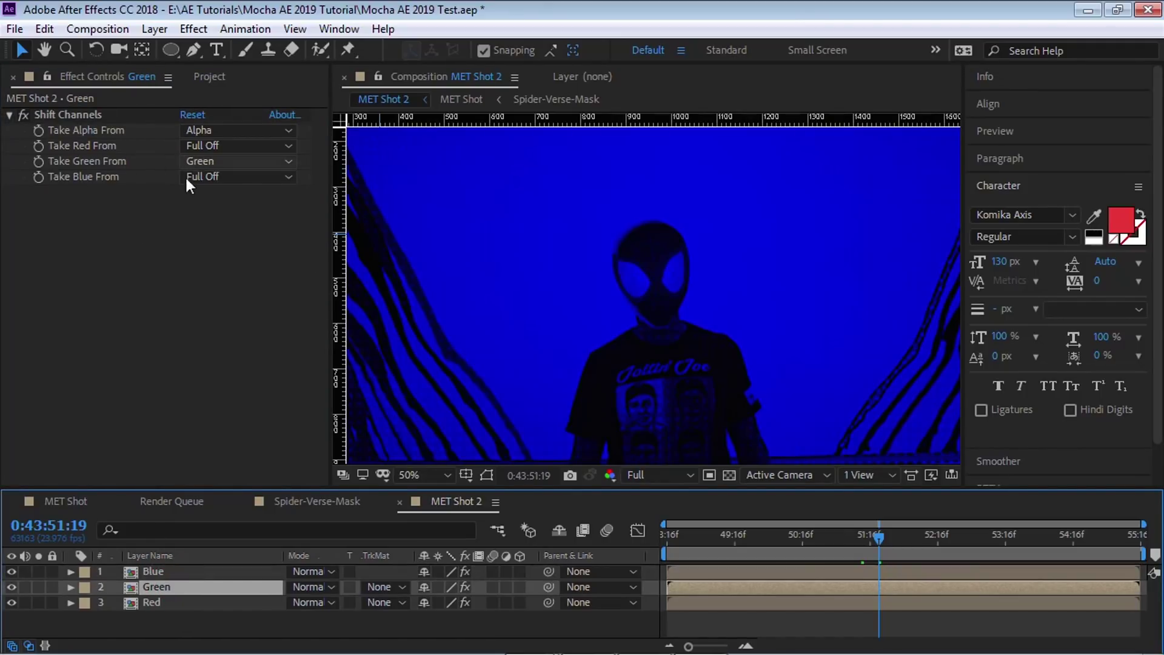
pyautogui.click(161, 602)
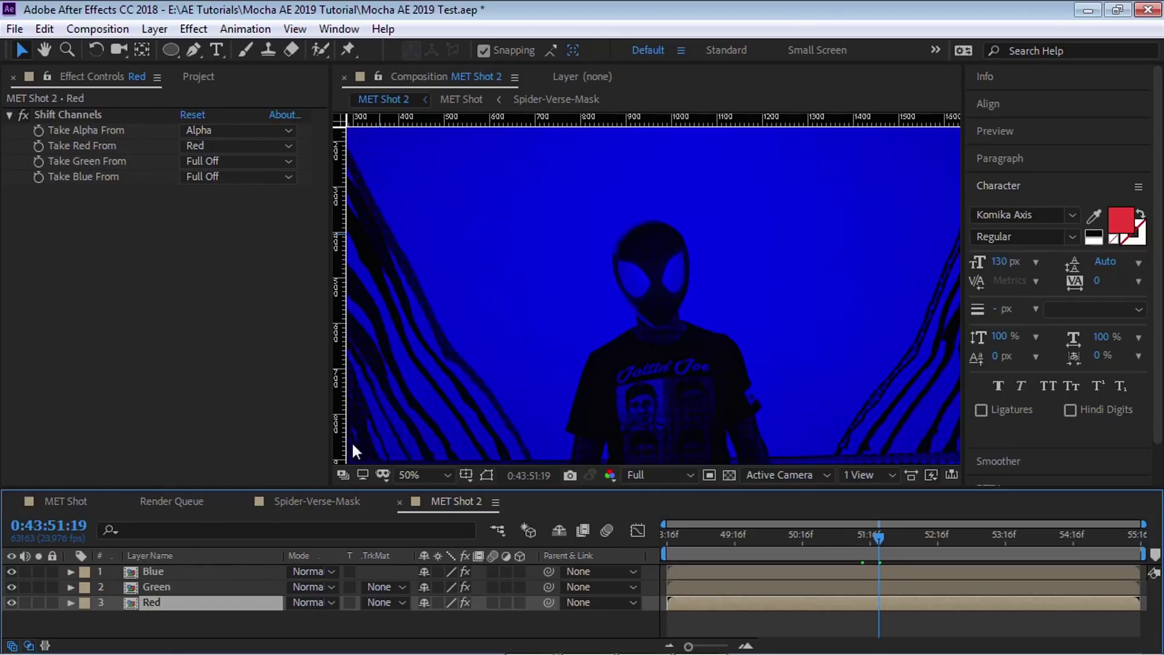
# Set the blending mode of the Blue and Green layers to Add
pyautogui.click(171, 586)
pyautogui.keyDown('shift'); pyautogui.click(159, 571); pyautogui.keyUp('shift')
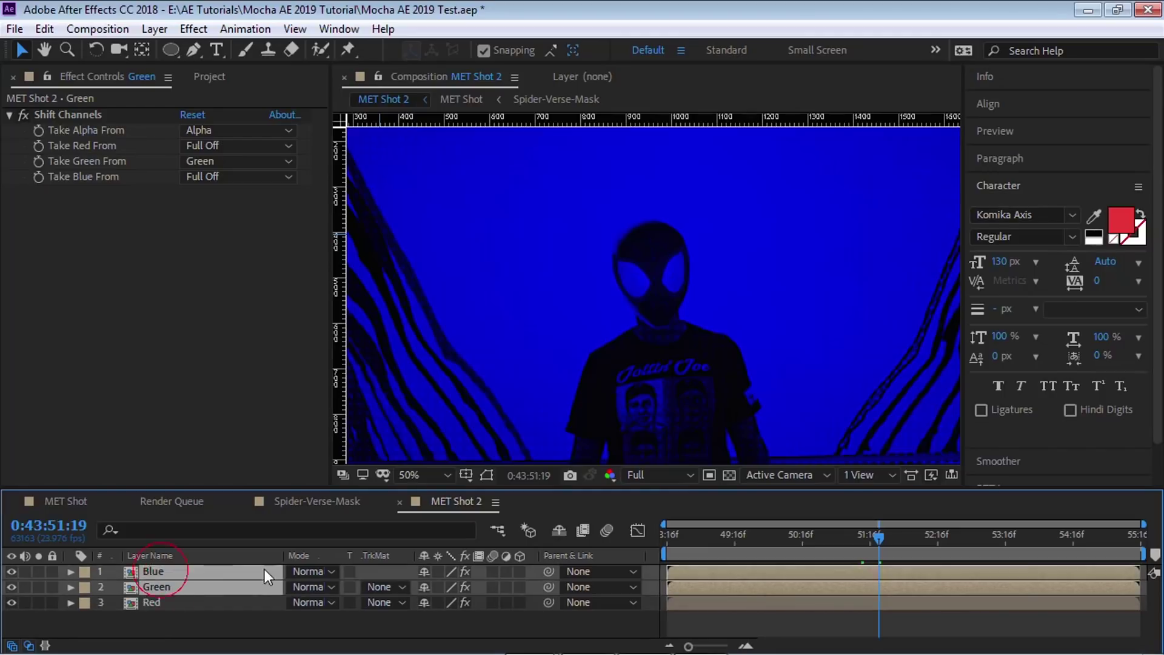
pyautogui.click(310, 571)
pyautogui.click(316, 200)
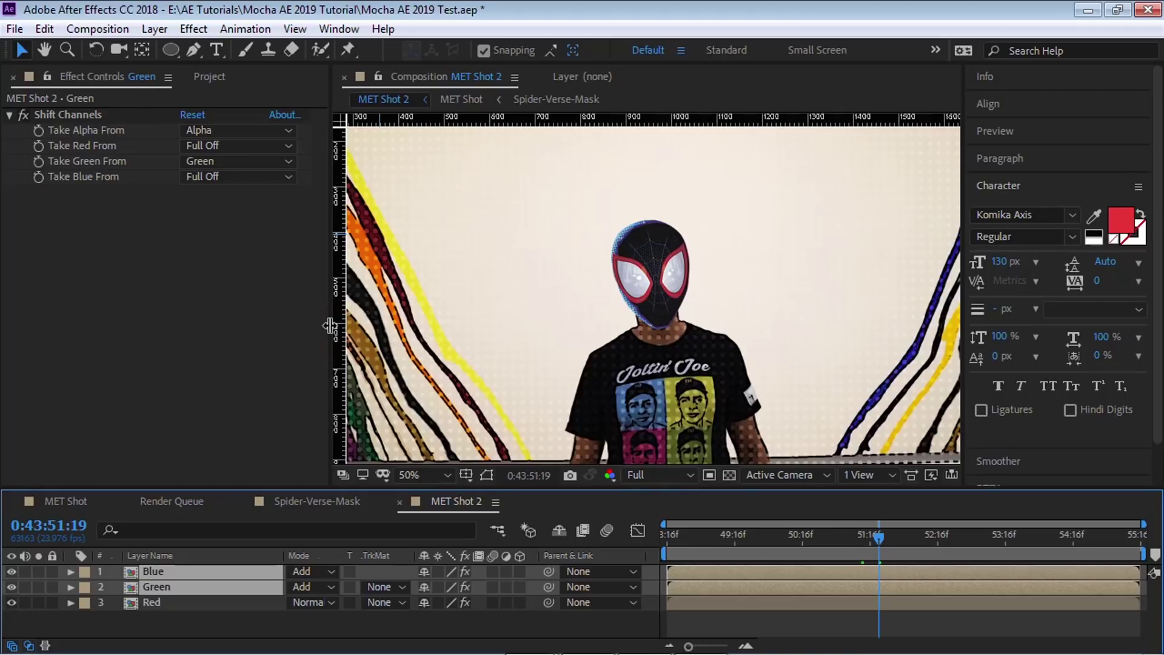
# Reveal the Position property of the Red, Green and Blue layers, and enlarge the composition view and timeline to fit
pyautogui.moveTo(329, 324); pyautogui.dragTo(178, 306)
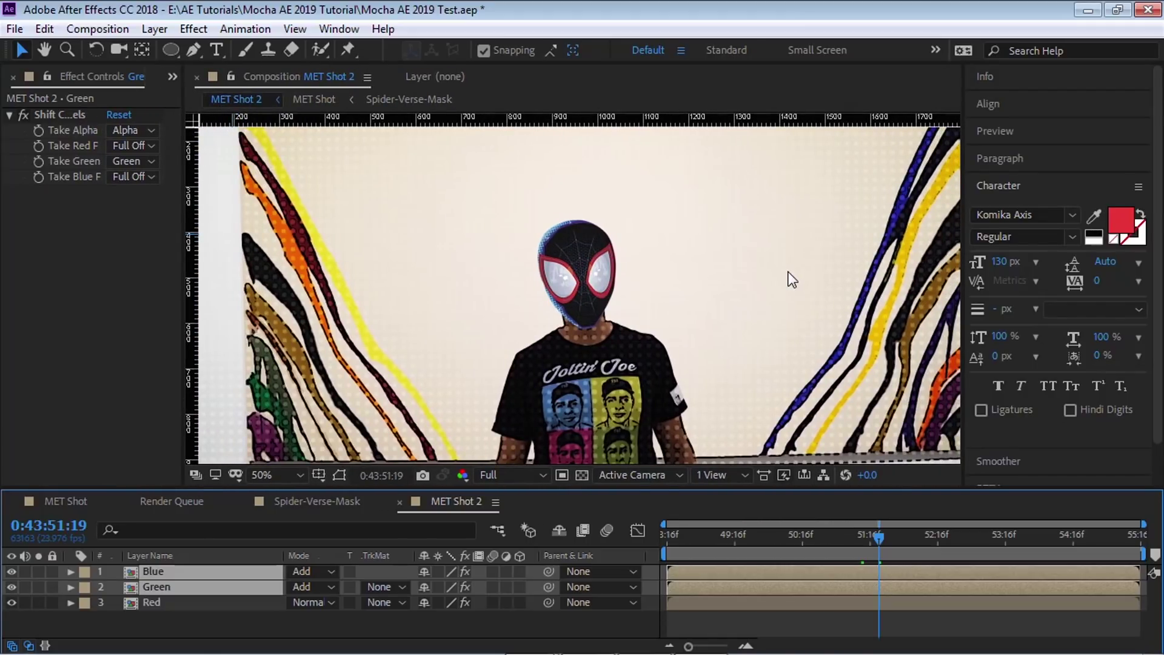
pyautogui.click(162, 600)
pyautogui.keyDown('shift'); pyautogui.click(165, 574); pyautogui.keyUp('shift')
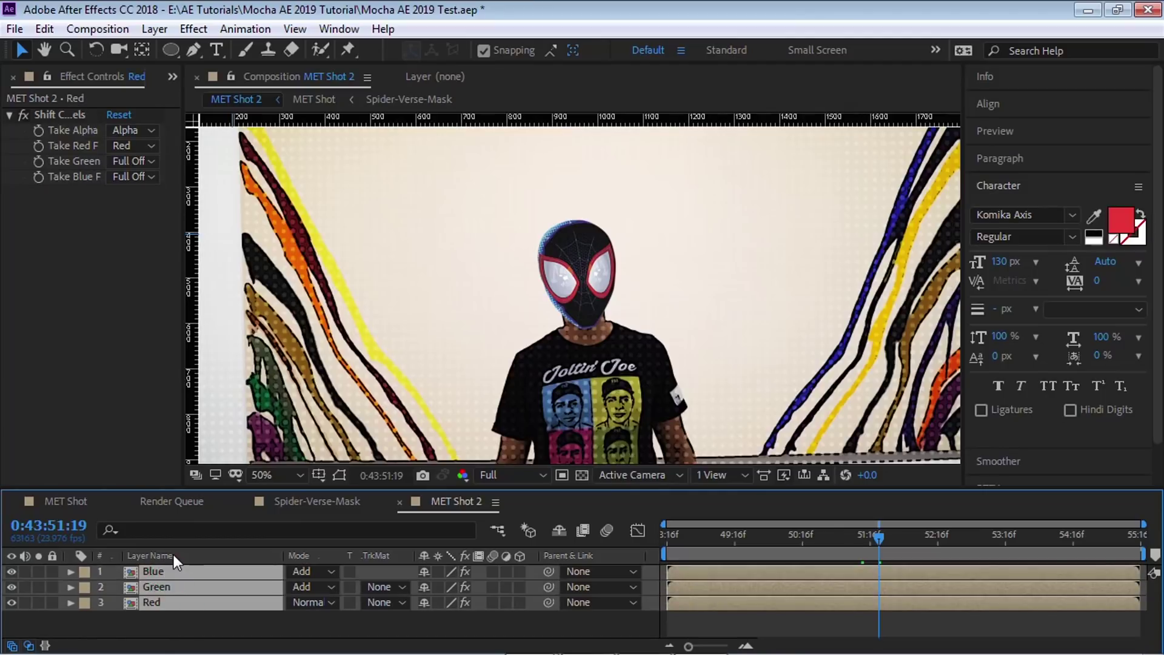
pyautogui.press('p')
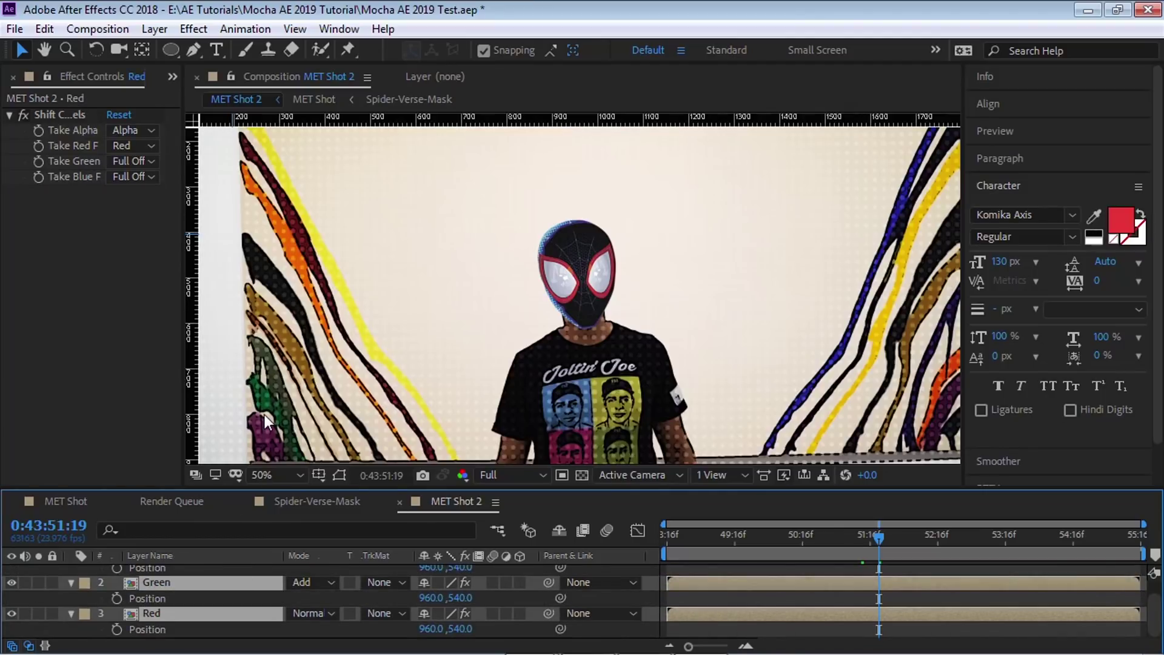
pyautogui.scroll(-1, 263, 412)
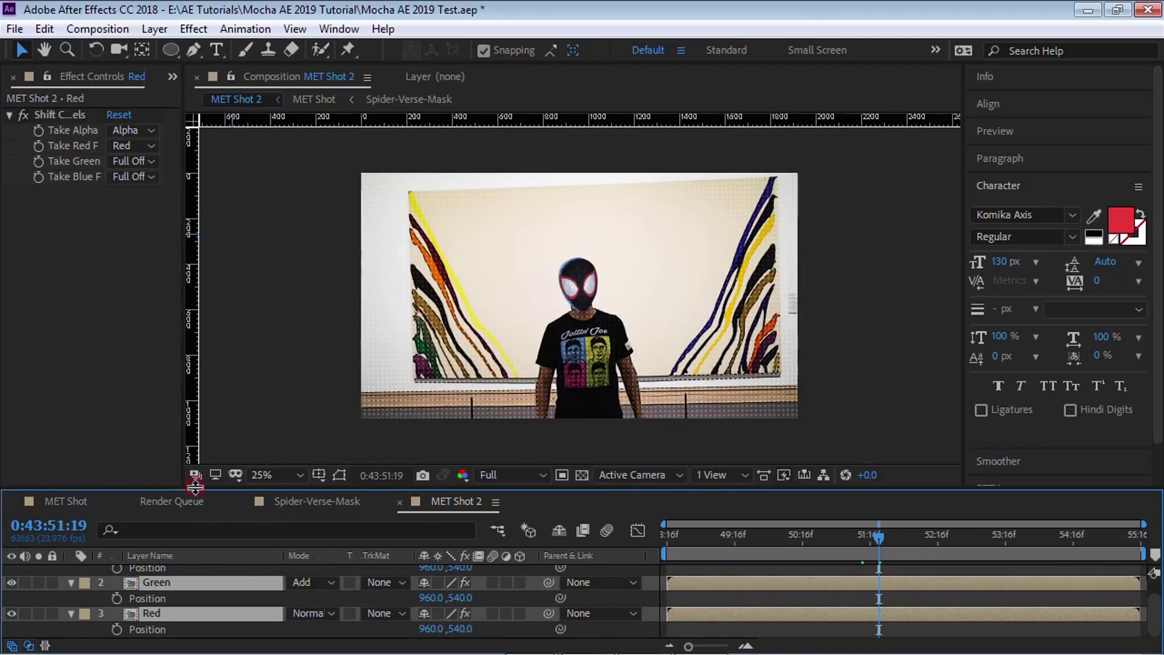
pyautogui.moveTo(195, 488); pyautogui.dragTo(195, 466)
# Try offsetting the Blue layer to X position 894 and the Green layer to 989, and undo the shifts
pyautogui.click(441, 626)
pyautogui.moveTo(441, 626); pyautogui.dragTo(413, 563)
pyautogui.hotkey('ctrl', 'z')
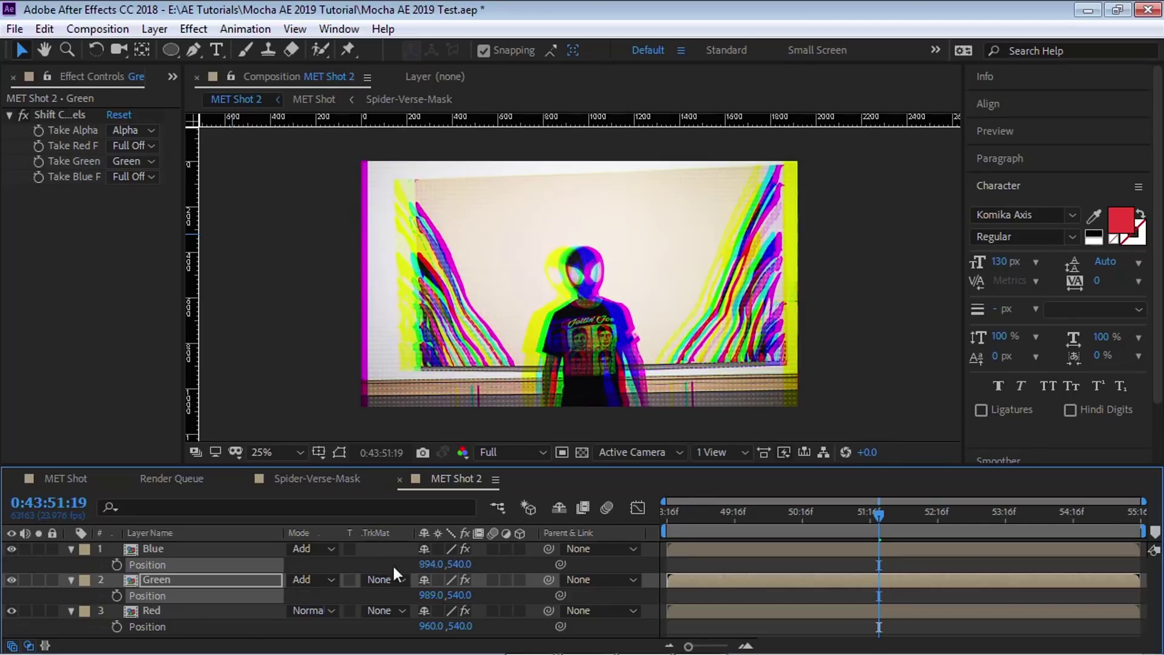
pyautogui.hotkey('ctrl', 'z')
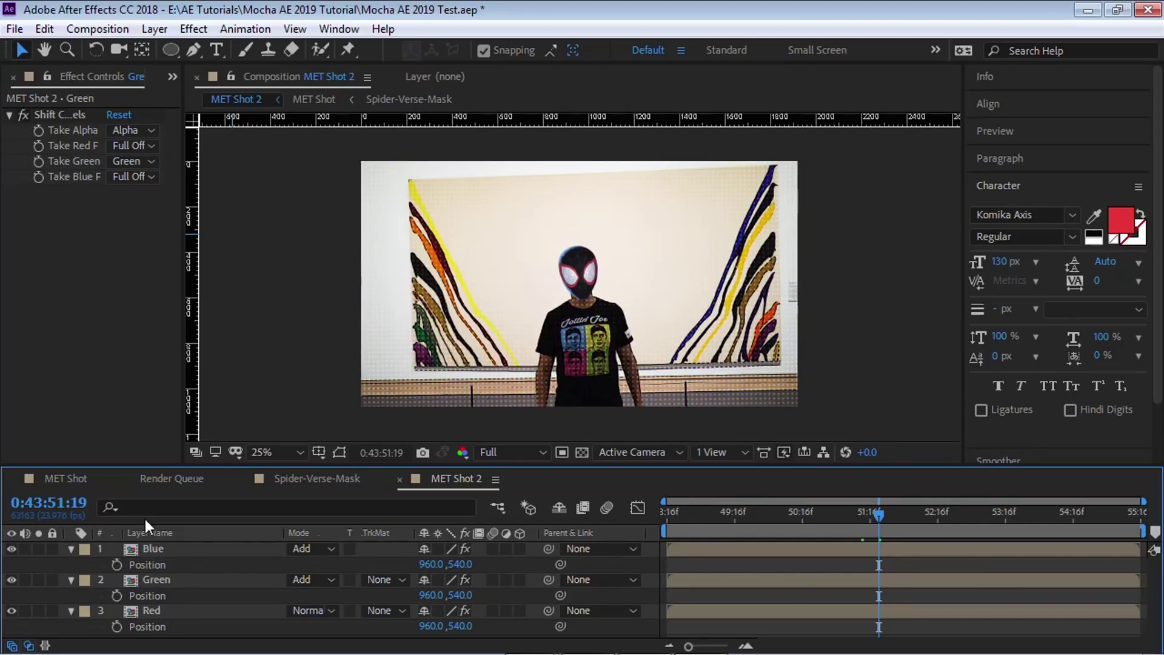
# Try the Warp distortion on the Red layer with the FishEye and Bulge styles, and delete the effect
pyautogui.click(154, 610)
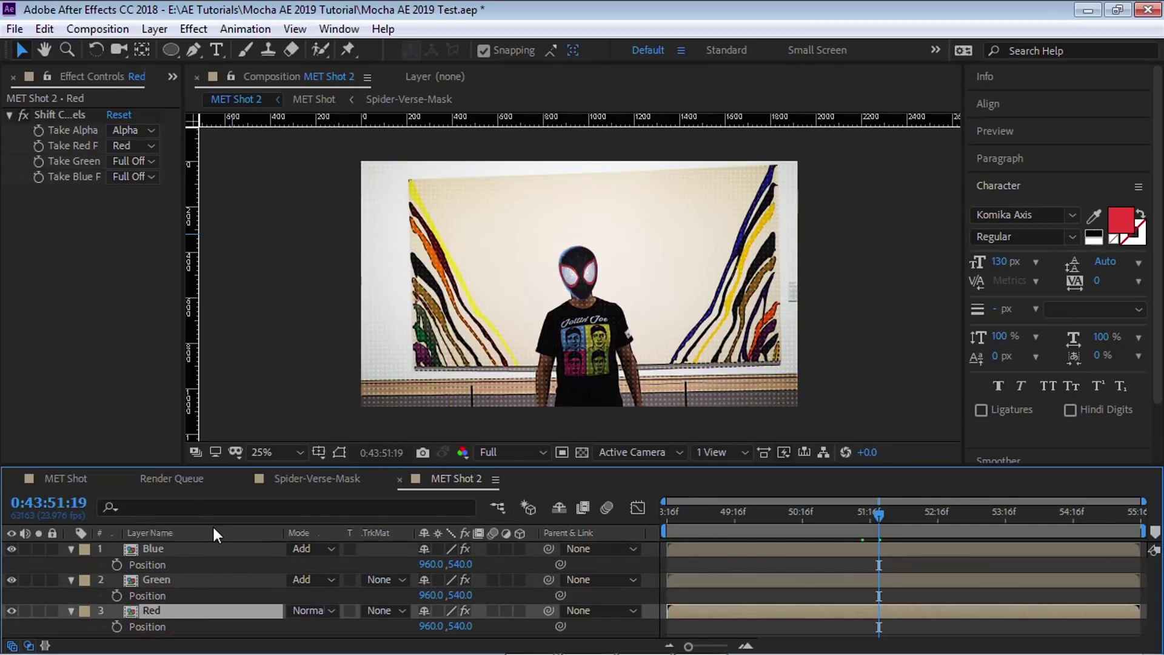
pyautogui.click(193, 29)
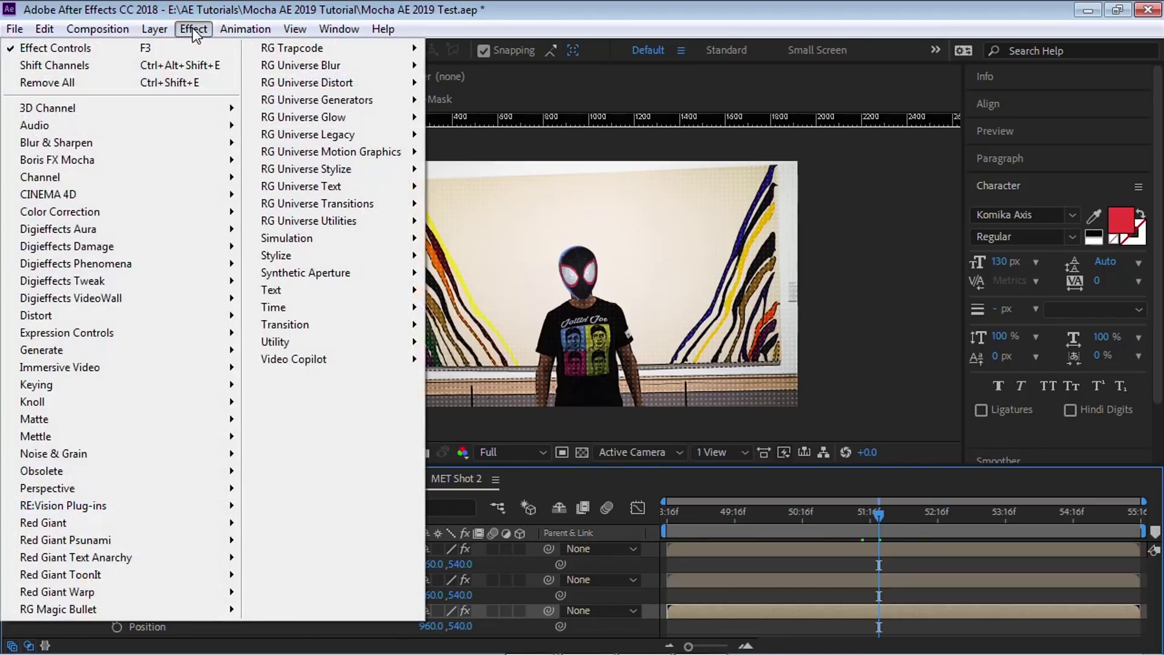
pyautogui.click(155, 316)
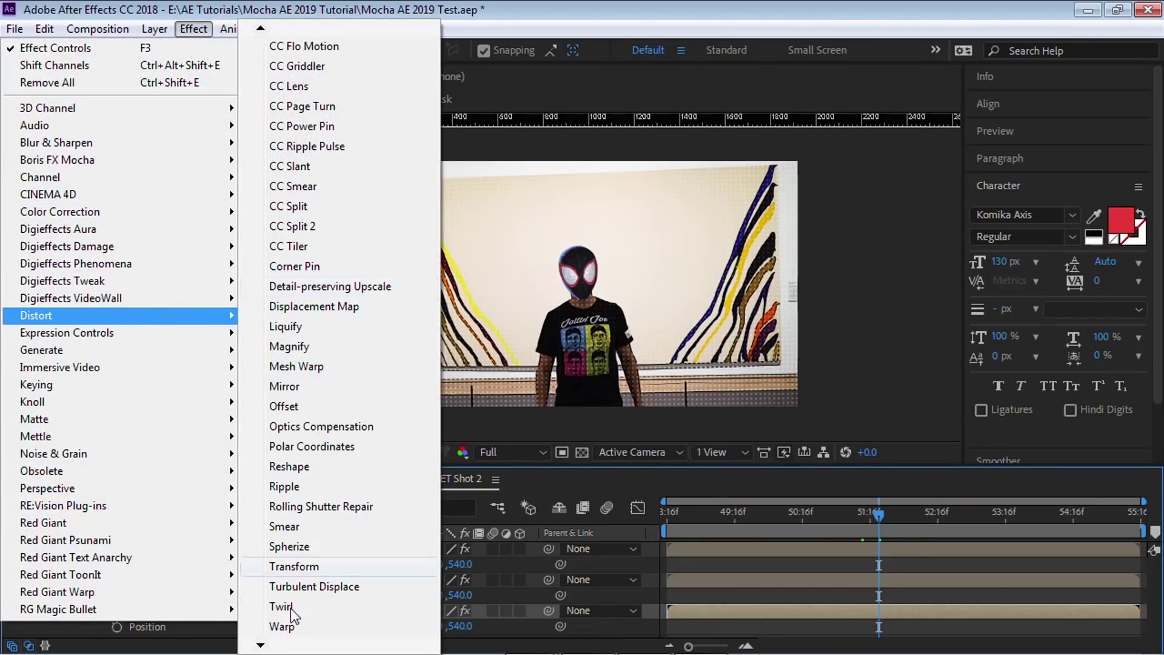
pyautogui.click(282, 628)
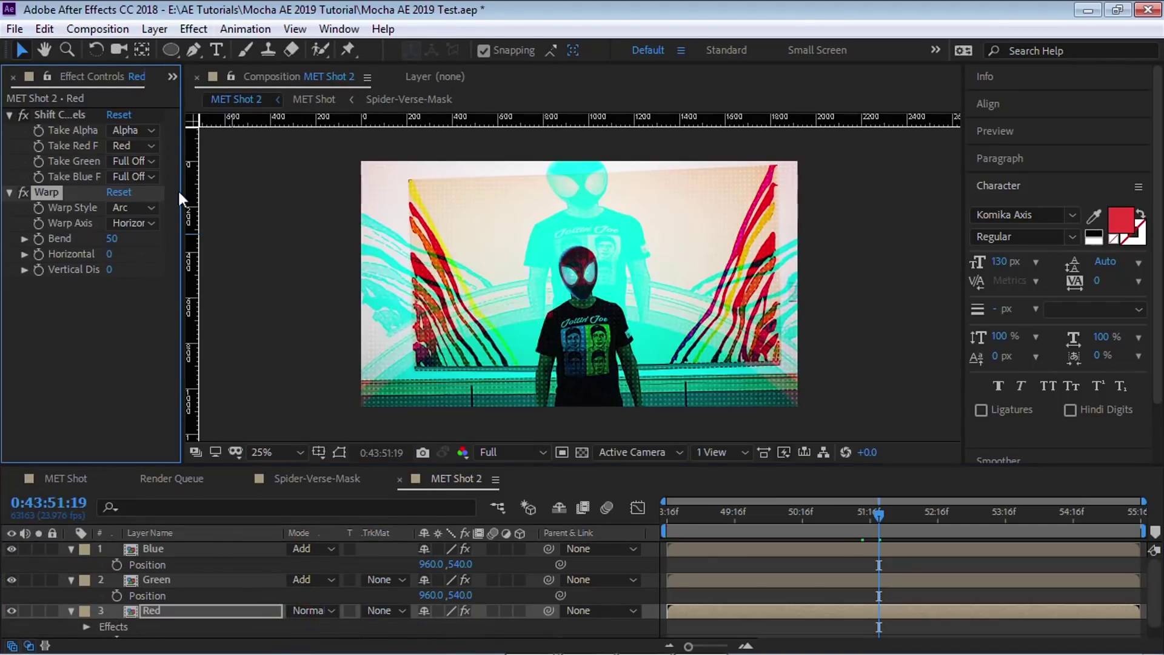
pyautogui.moveTo(183, 223); pyautogui.dragTo(328, 223)
pyautogui.click(224, 212)
pyautogui.click(251, 445)
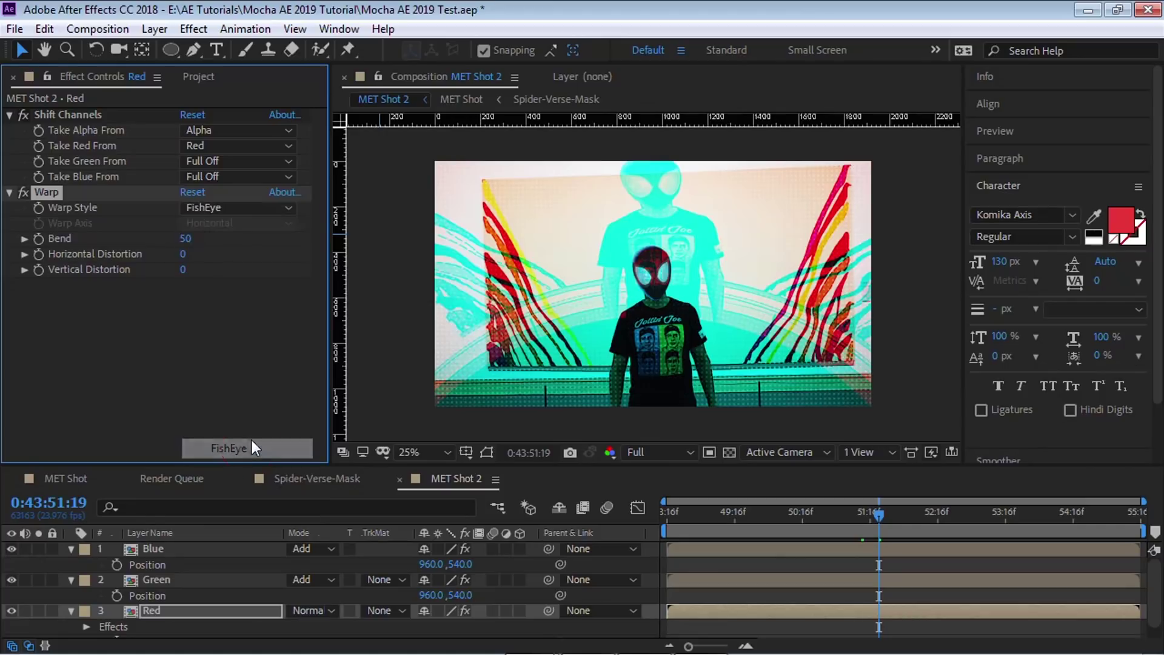
pyautogui.click(217, 209)
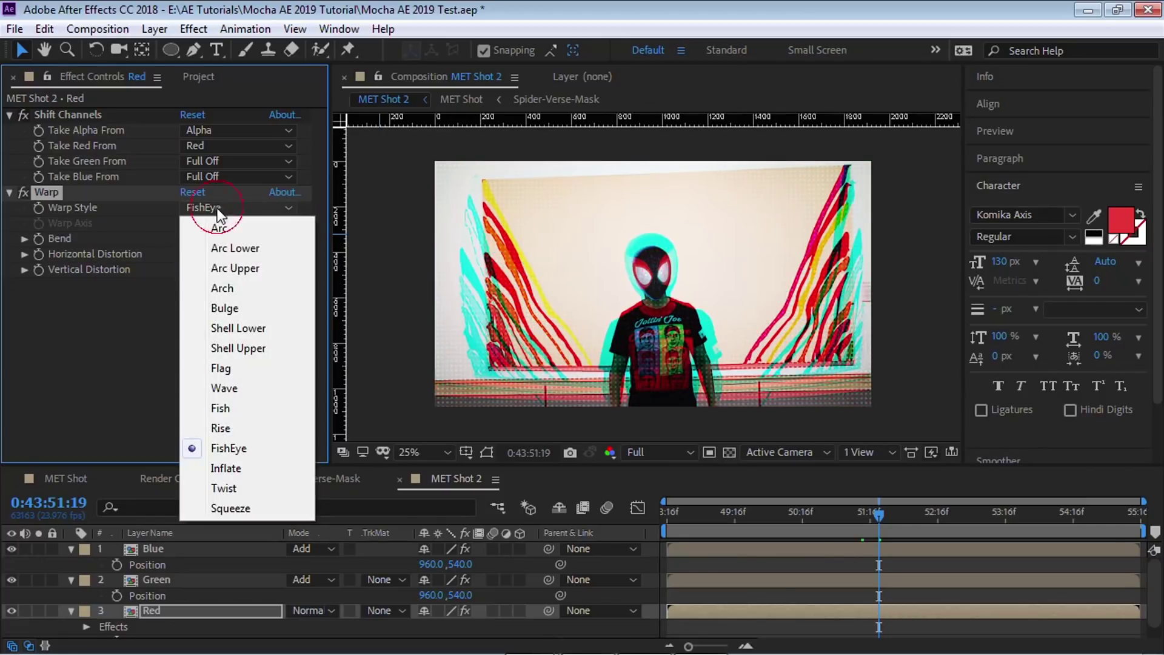
pyautogui.click(237, 306)
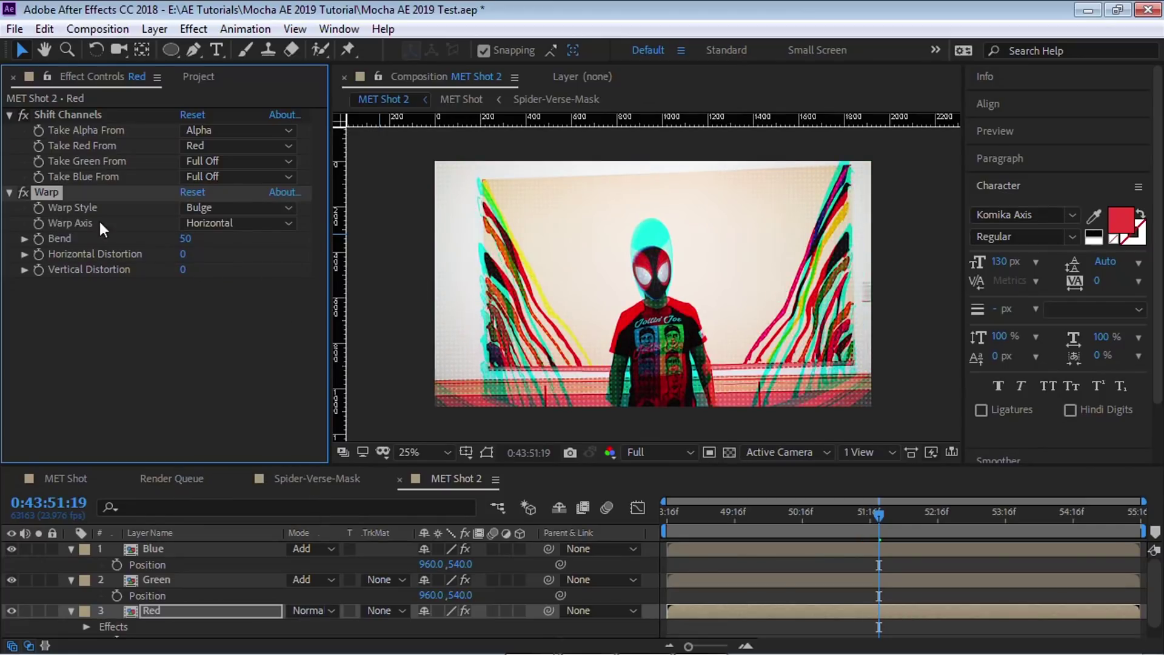
pyautogui.press('Delete')
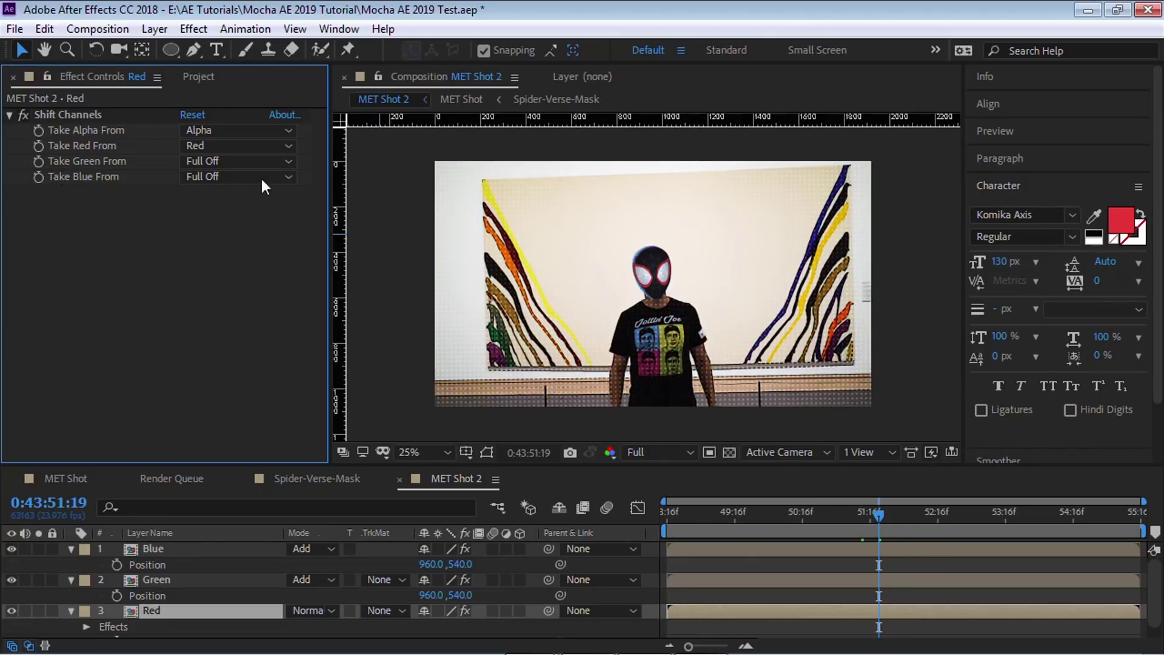
# Try Turbulent Displace on the Red layer with Size 160, and delete the effect
pyautogui.click(193, 29)
pyautogui.moveTo(139, 313)
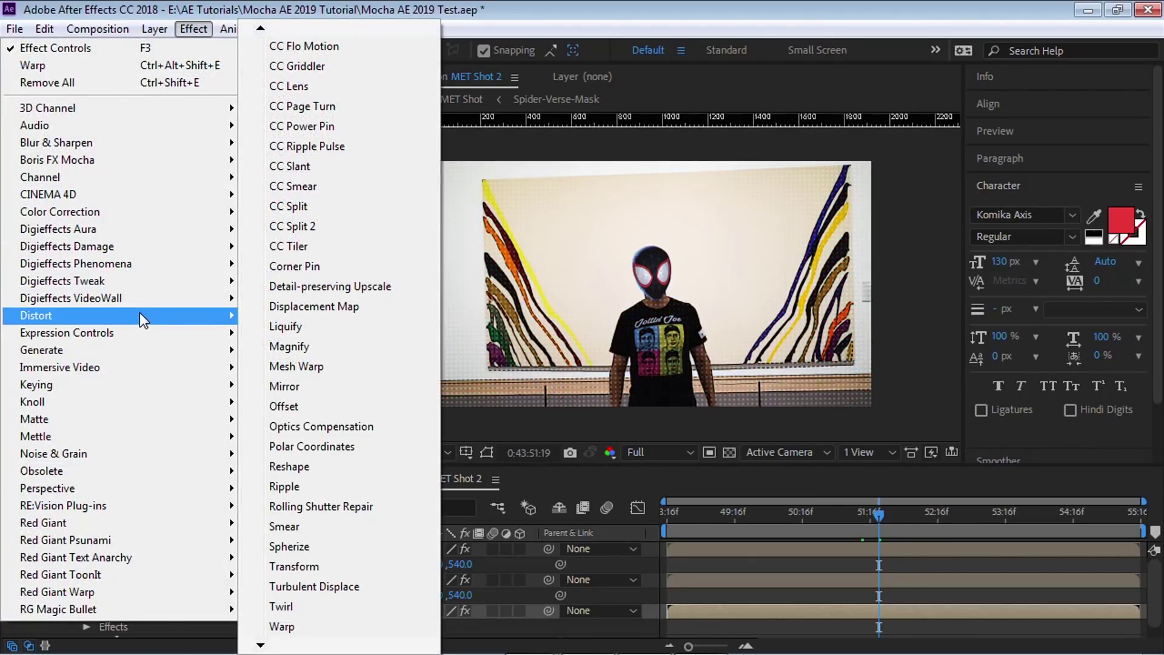
pyautogui.click(331, 585)
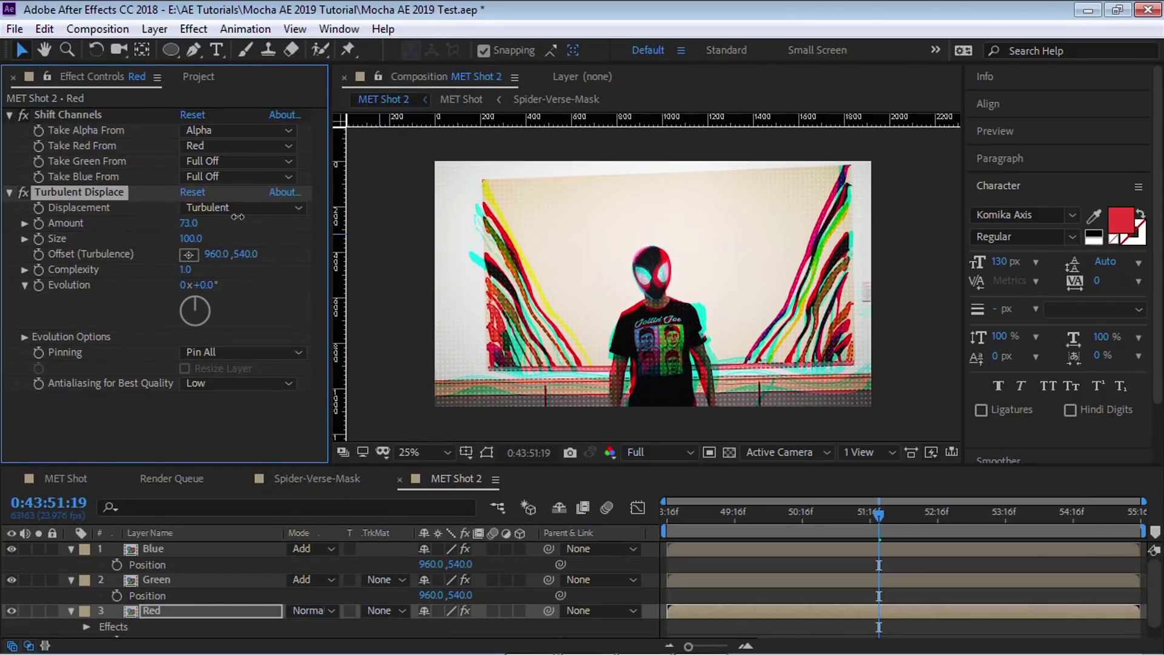
pyautogui.click(201, 238)
pyautogui.moveTo(201, 238); pyautogui.dragTo(253, 227)
pyautogui.click(97, 197)
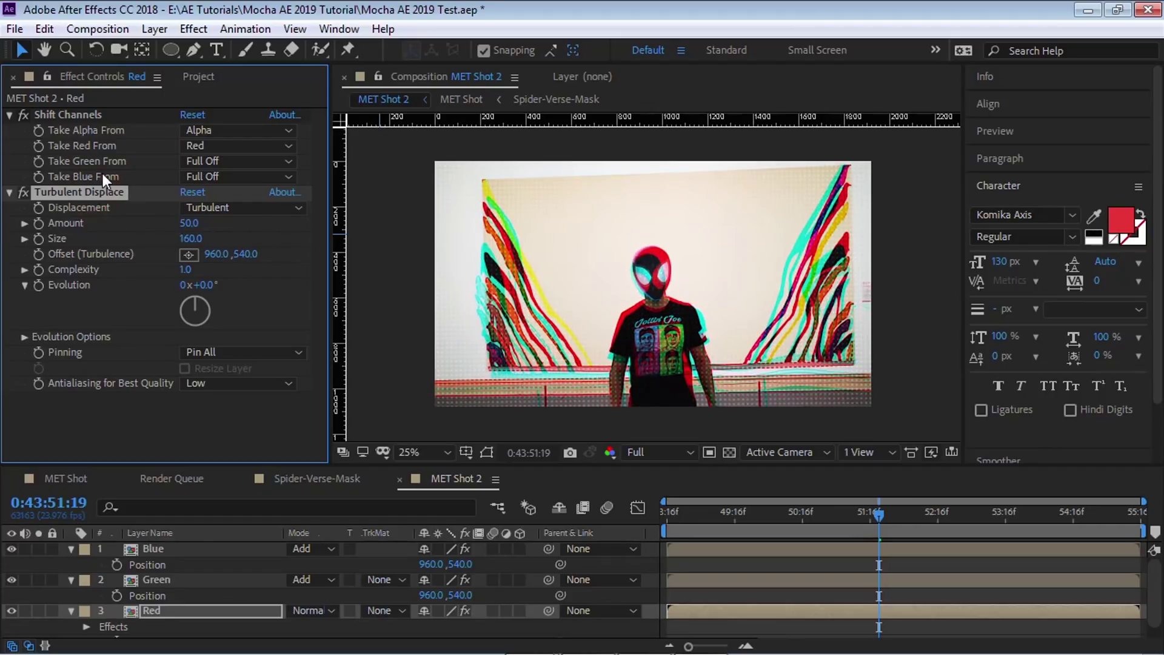
pyautogui.press('Delete')
# Offset the Blue layer to X position 957 and Green to 999, and turn on uni.RGB Separation in MET Shot
pyautogui.moveTo(431, 564); pyautogui.dragTo(473, 578)
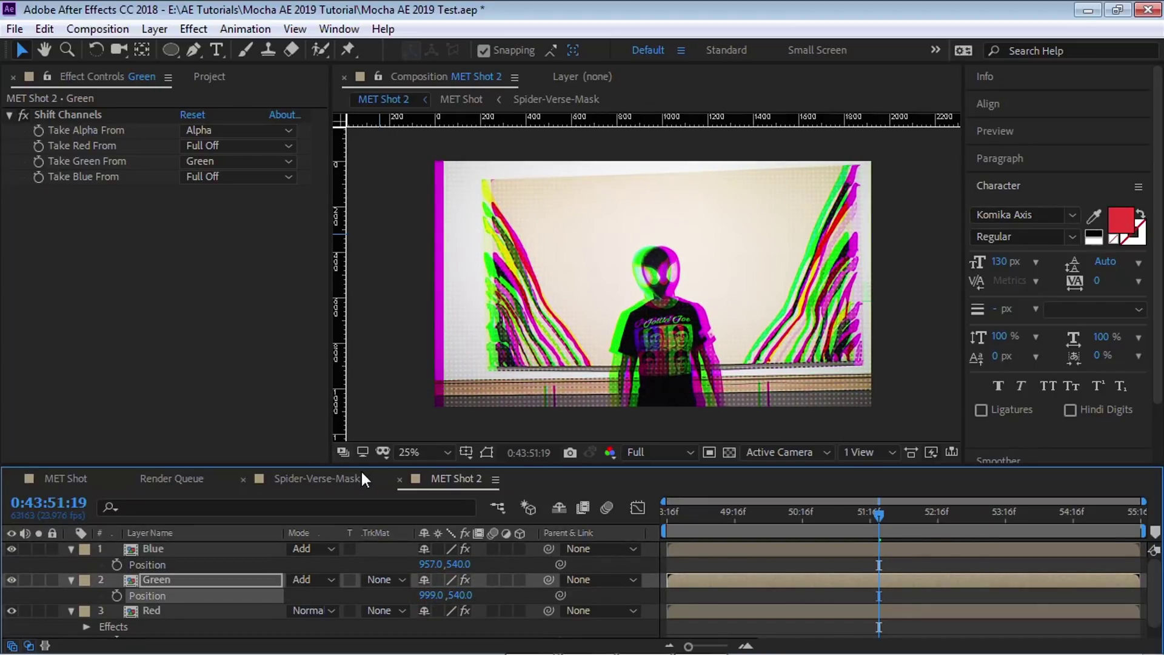
pyautogui.click(66, 479)
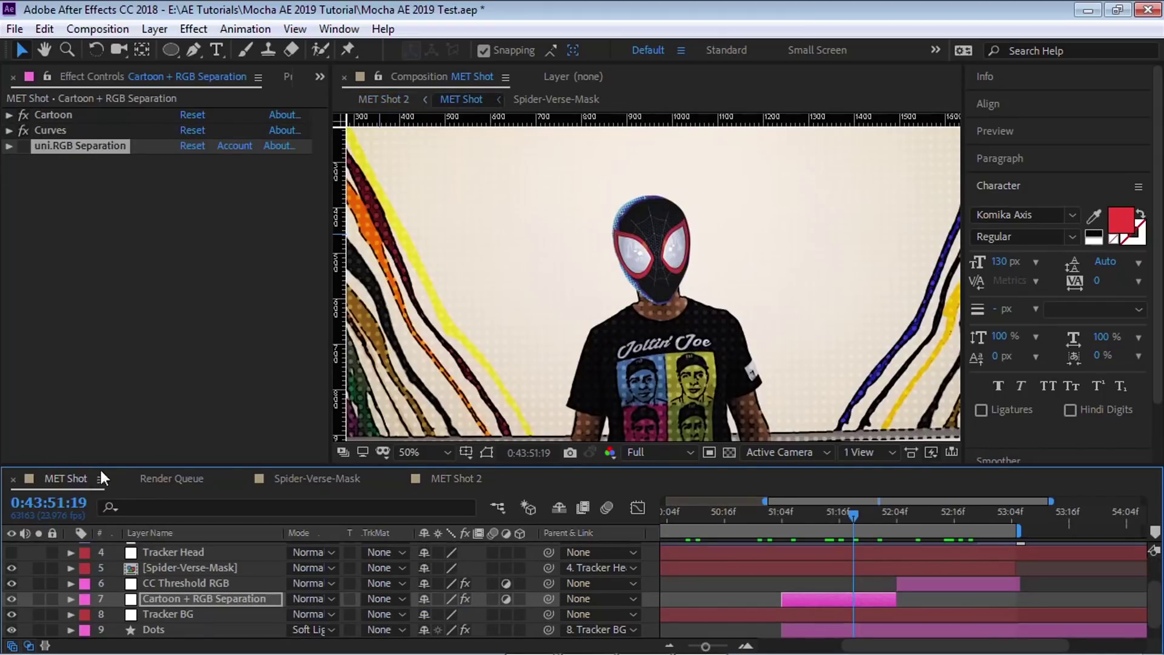
pyautogui.click(23, 145)
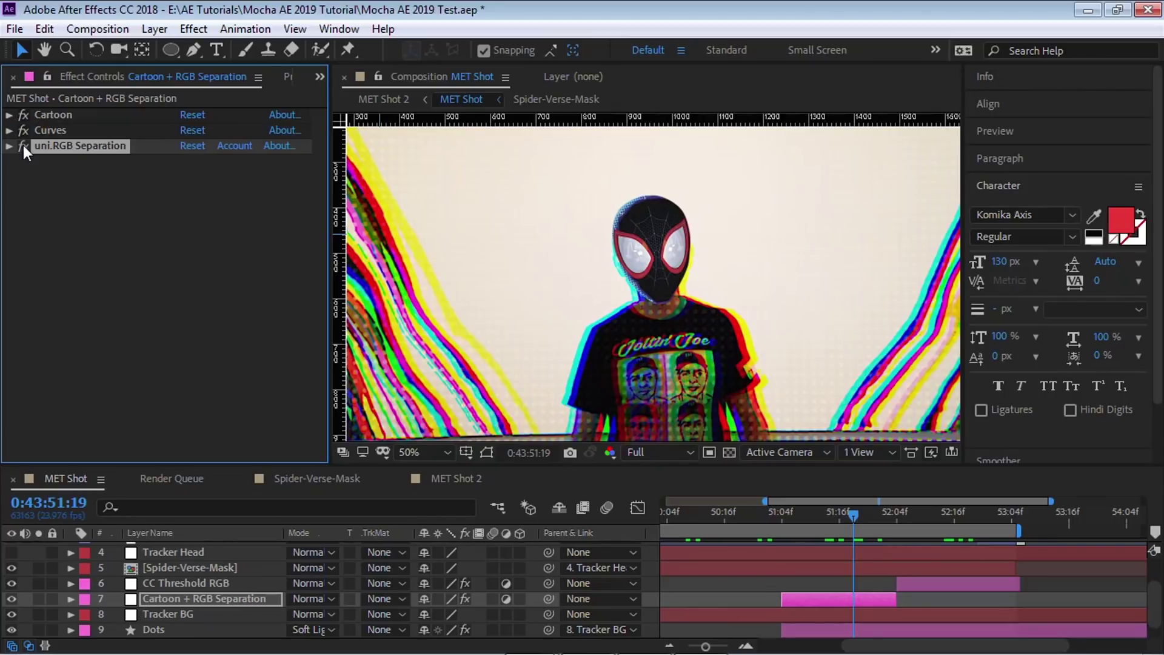
# Examine the MET Shot frame at 0:43:52:16 in an enlarged composition view, along with the Dots layer
pyautogui.click(952, 515)
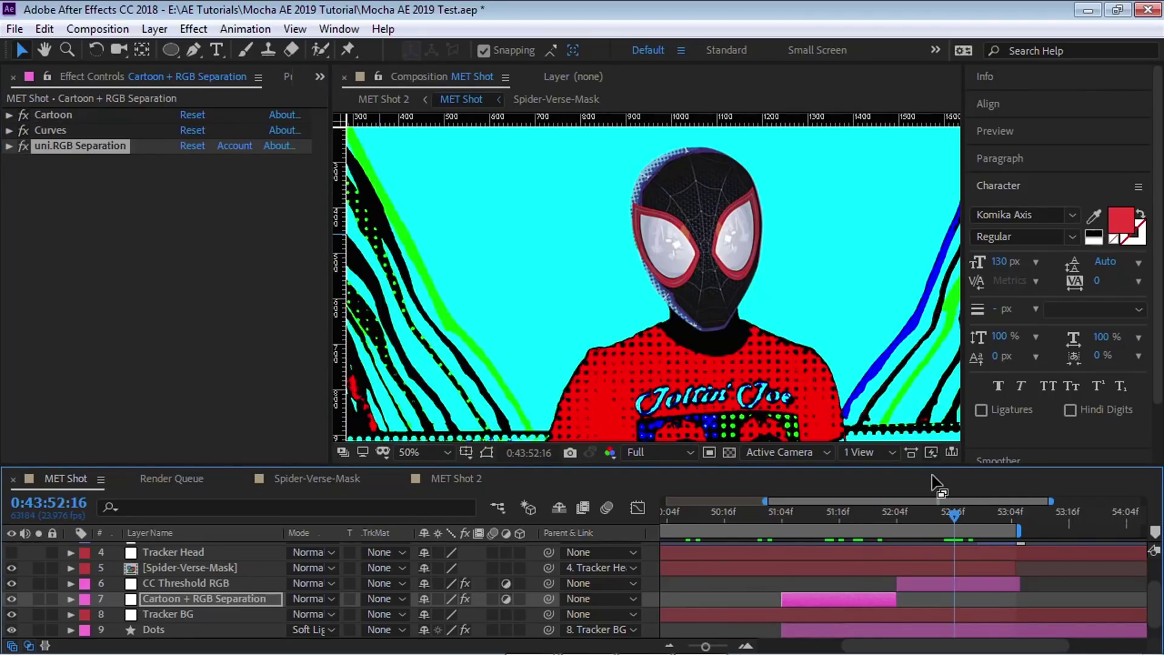
pyautogui.press('`')
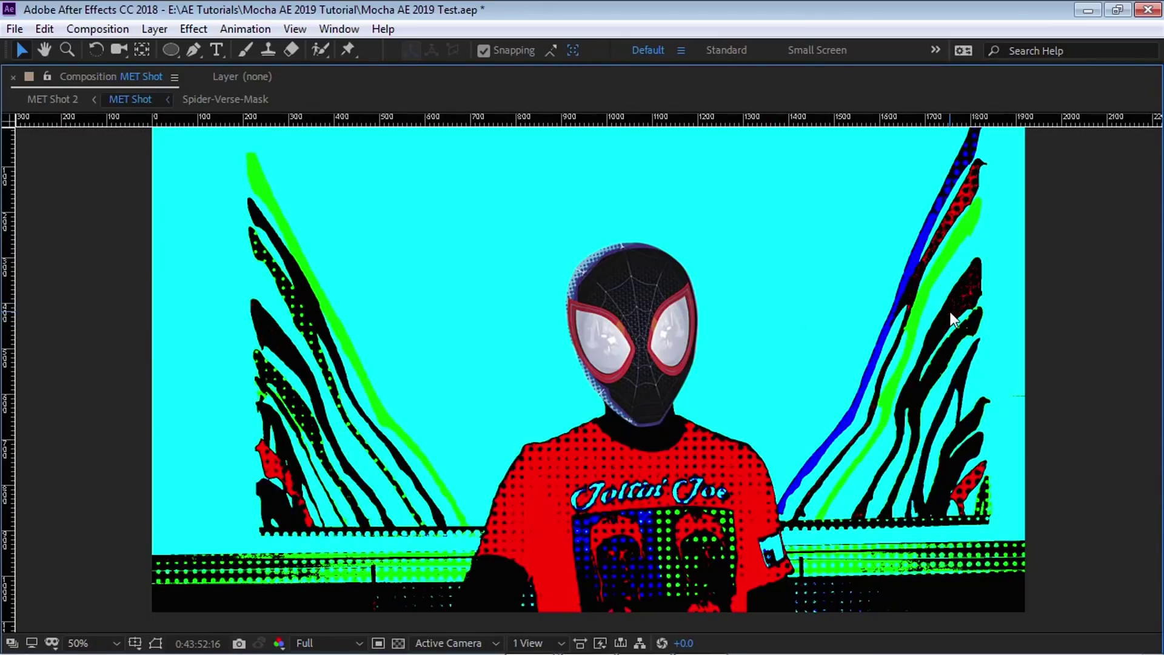
pyautogui.press('`')
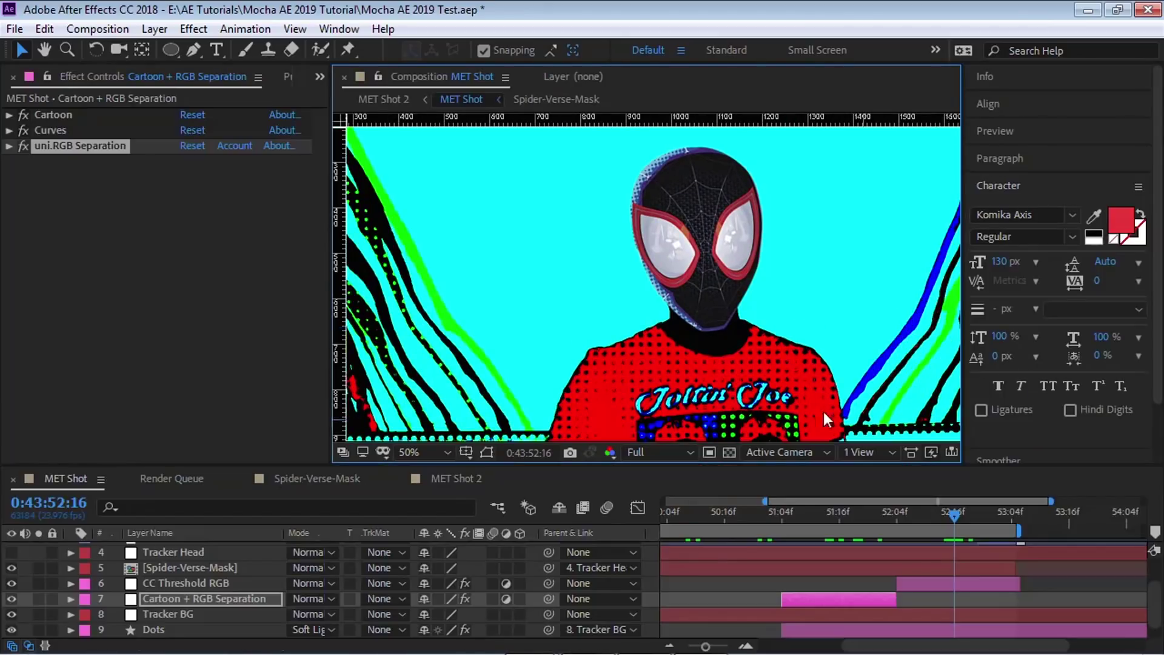
pyautogui.press('`')
pyautogui.press('`')
pyautogui.click(157, 628)
pyautogui.press('`')
pyautogui.press('`')
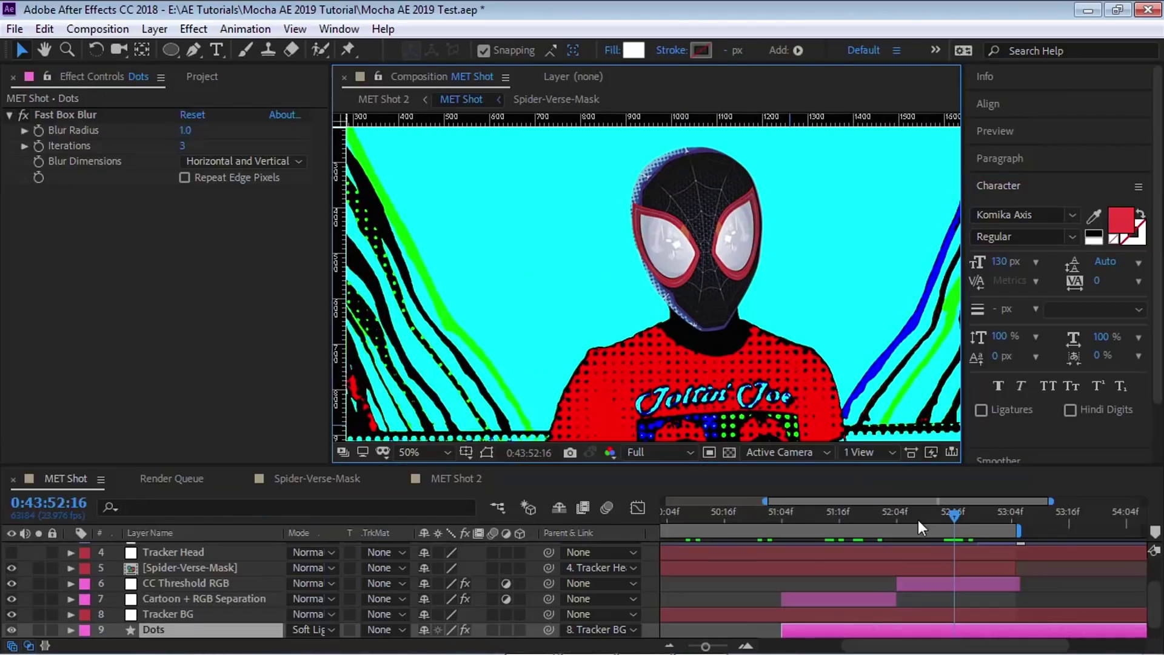
# Compare the CC Threshold RGB layer with its effect off and on, and locate that effect among the Stylize effects
pyautogui.click(217, 581)
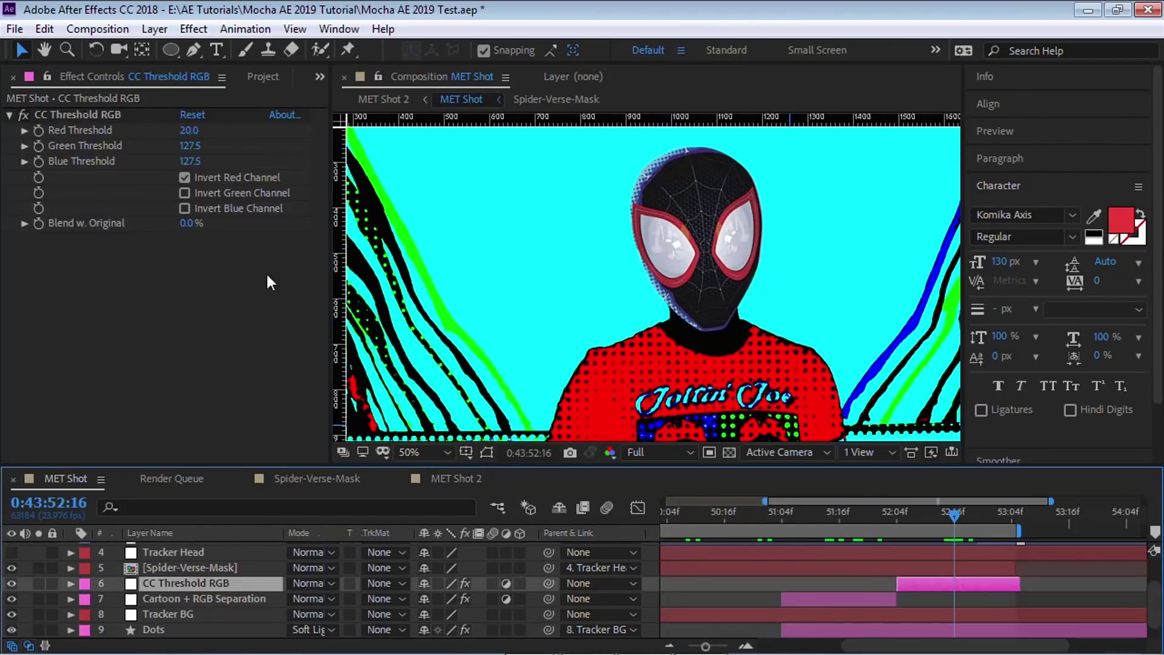
pyautogui.click(54, 115)
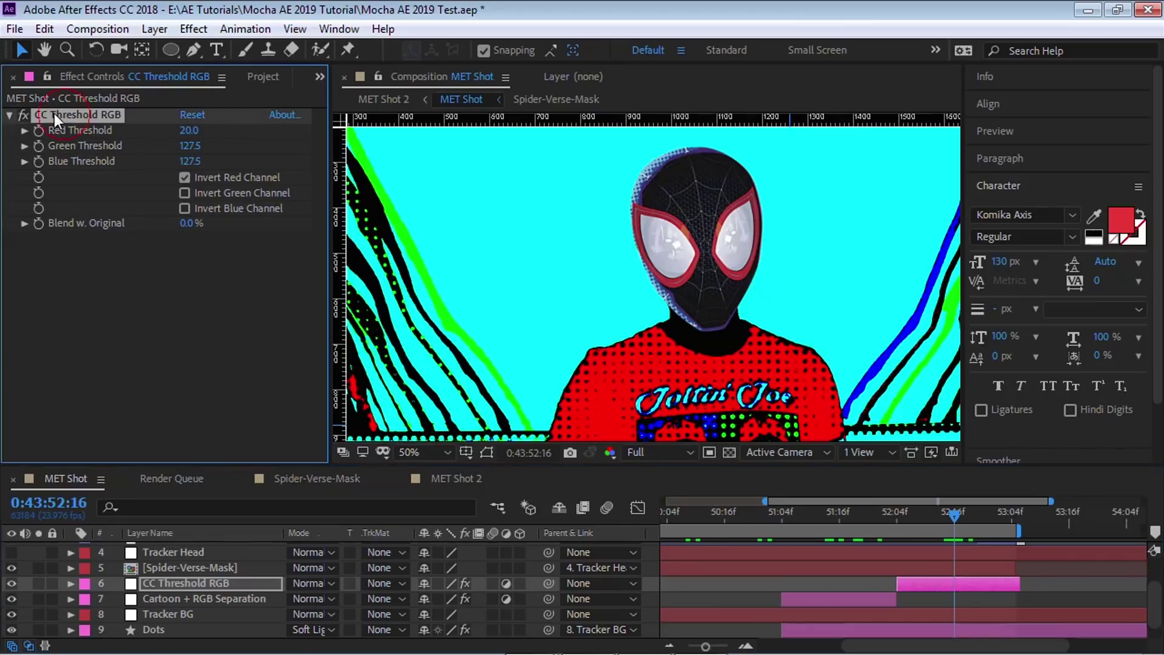
pyautogui.click(23, 114)
pyautogui.click(23, 114)
pyautogui.click(195, 29)
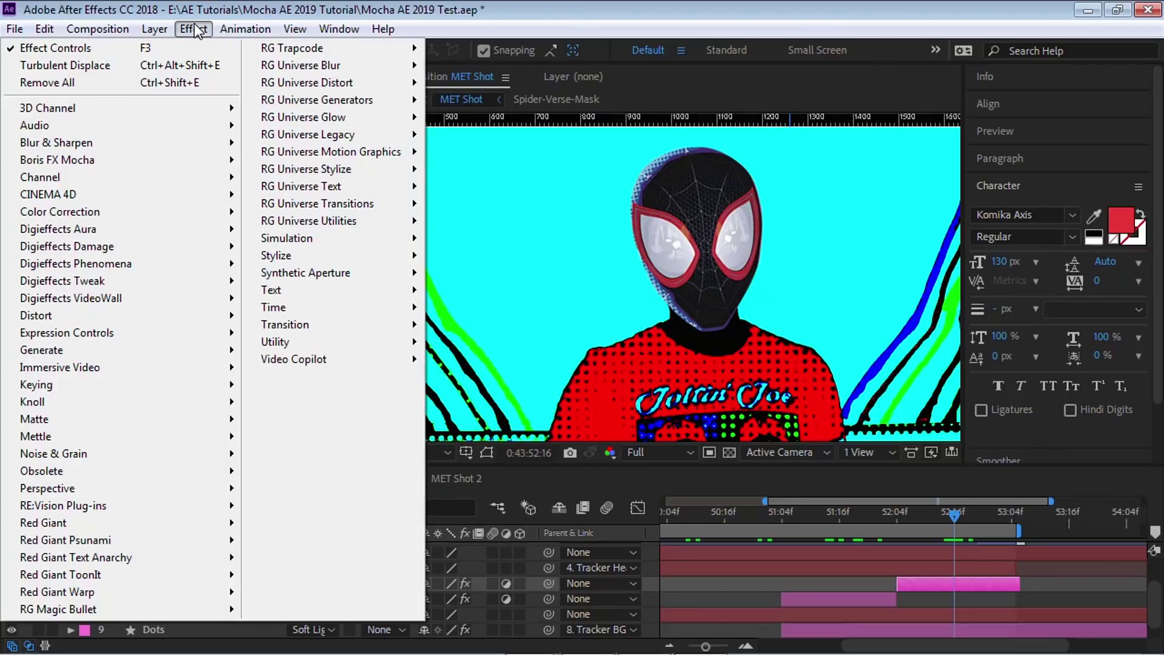
pyautogui.moveTo(304, 253)
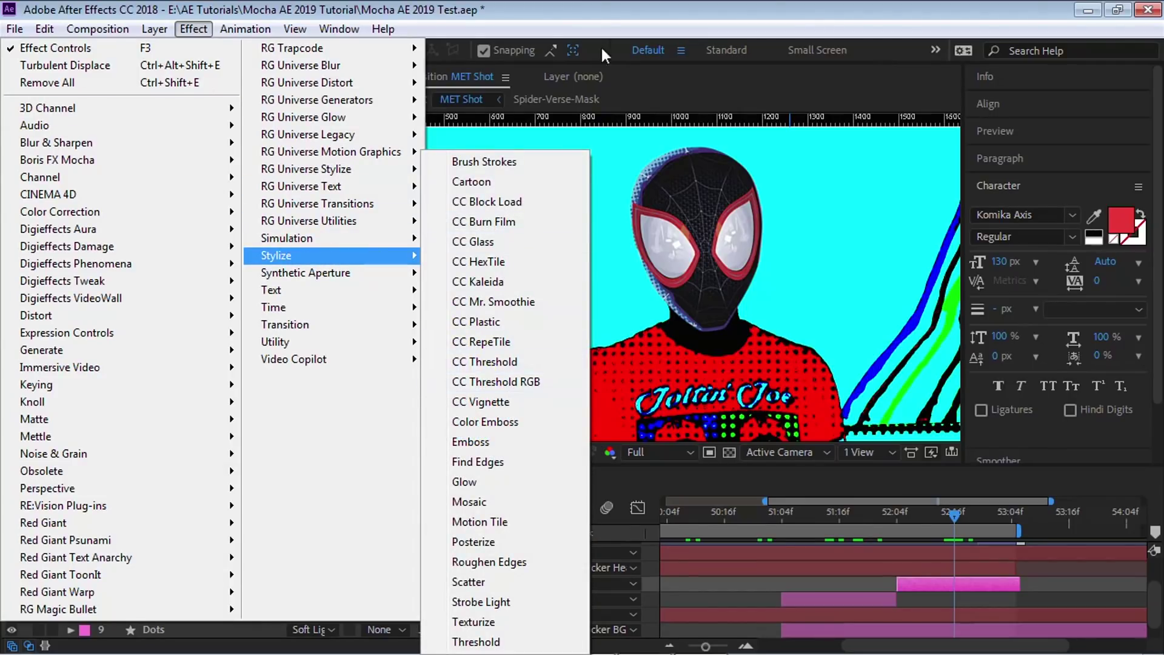
pyautogui.click(496, 381)
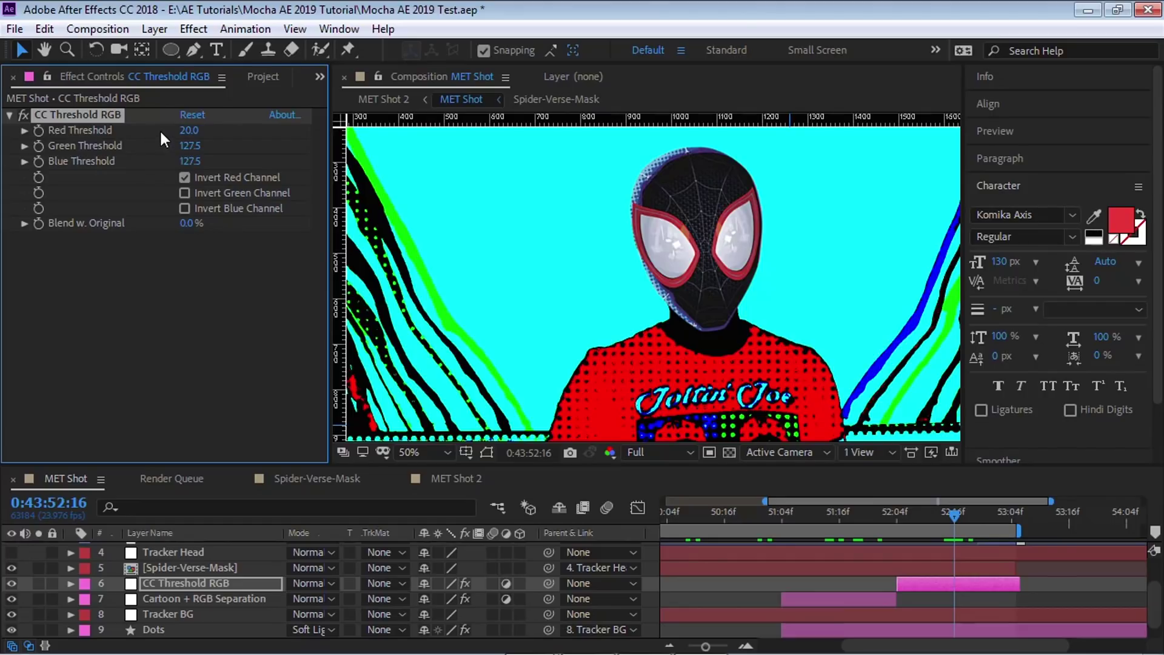
# Try toggling the Invert Red, Blue and Green Channel options of CC Threshold RGB, restoring each one
pyautogui.click(190, 130)
pyautogui.click(185, 177)
pyautogui.press(',')
pyautogui.click(185, 177)
pyautogui.click(184, 208)
pyautogui.click(185, 208)
pyautogui.click(184, 192)
pyautogui.click(184, 192)
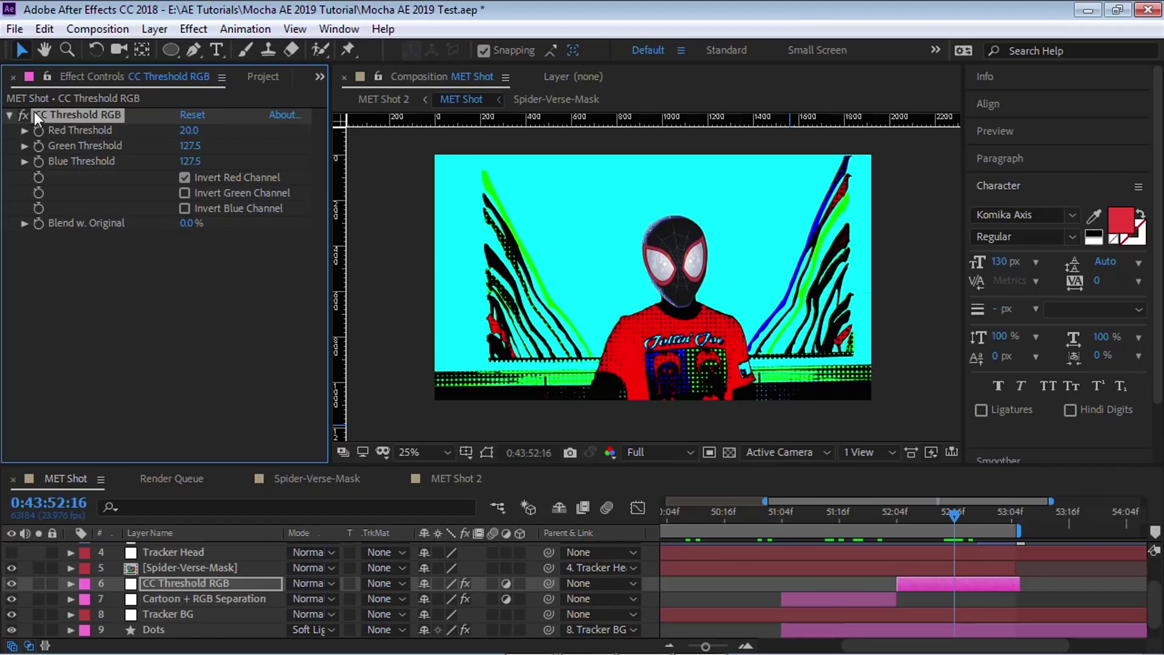
# Examine the Twitch effect on the Glitch layer at 0:43:51:05 and 0:43:51:07
pyautogui.click(838, 514)
pyautogui.scroll(3, 1139, 607)
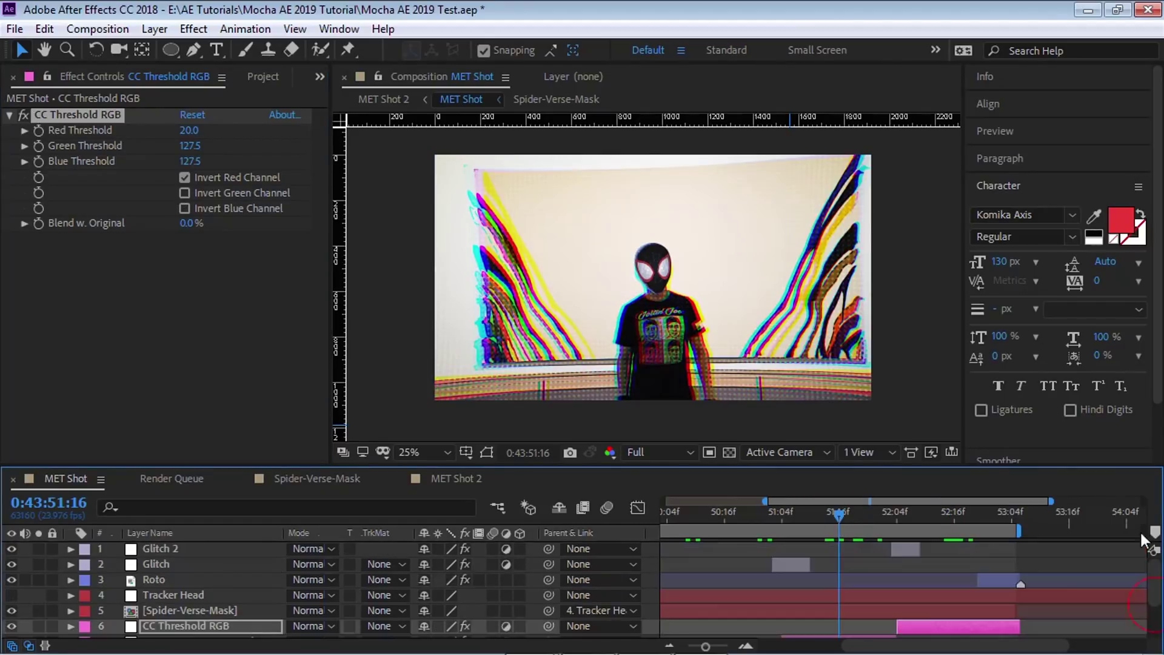
pyautogui.click(787, 514)
pyautogui.click(166, 563)
pyautogui.click(67, 115)
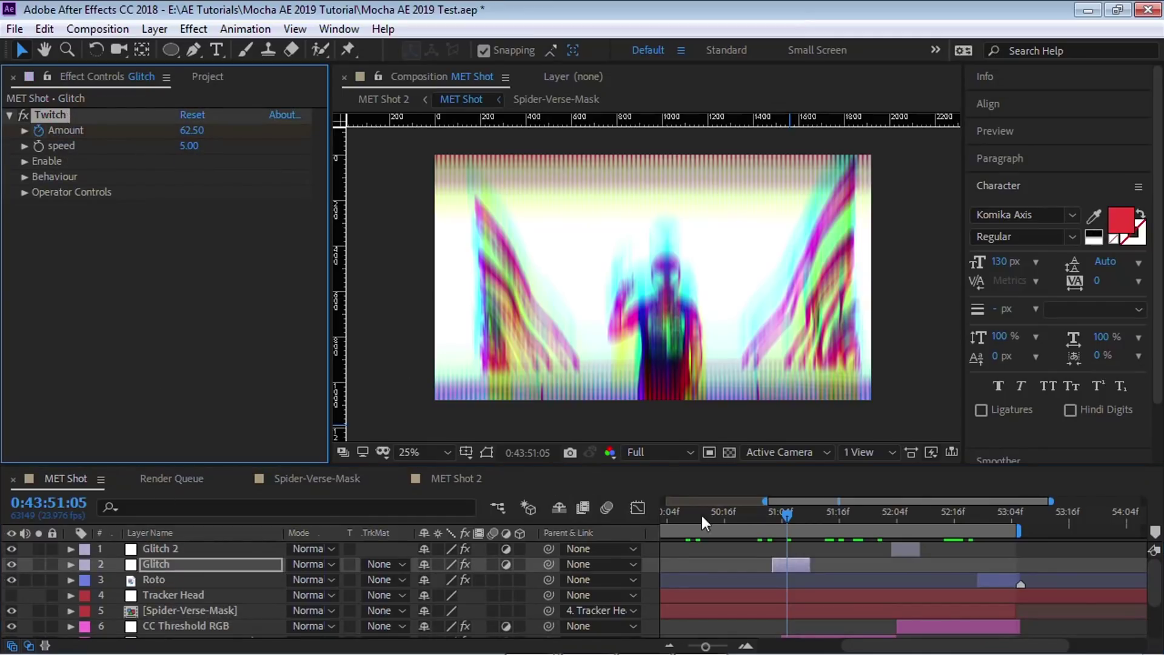
pyautogui.moveTo(785, 513); pyautogui.dragTo(794, 514)
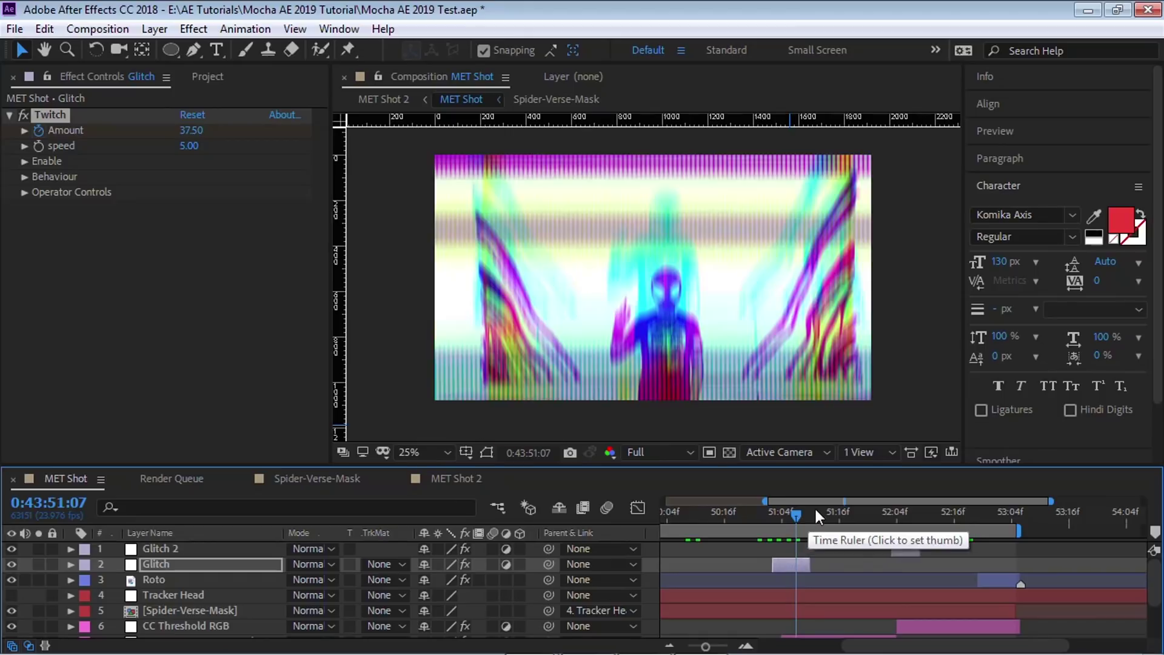
# Examine the Glitch 2 transition frames around 0:43:52:04 where the CC Threshold RGB look begins
pyautogui.click(907, 512)
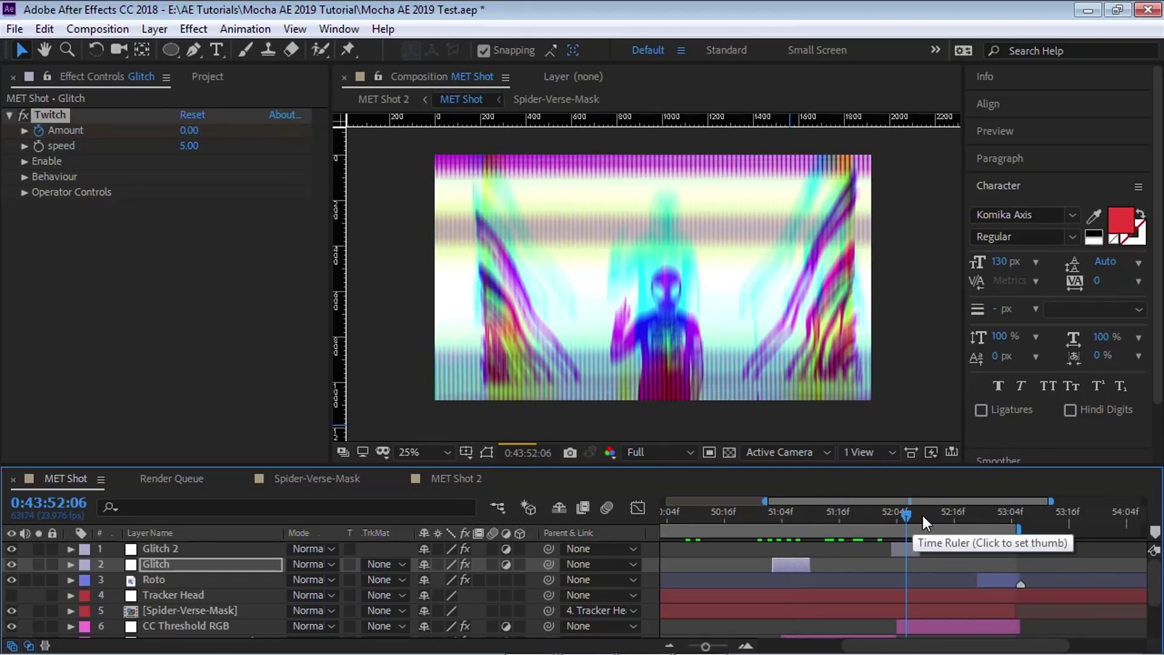
pyautogui.click(900, 516)
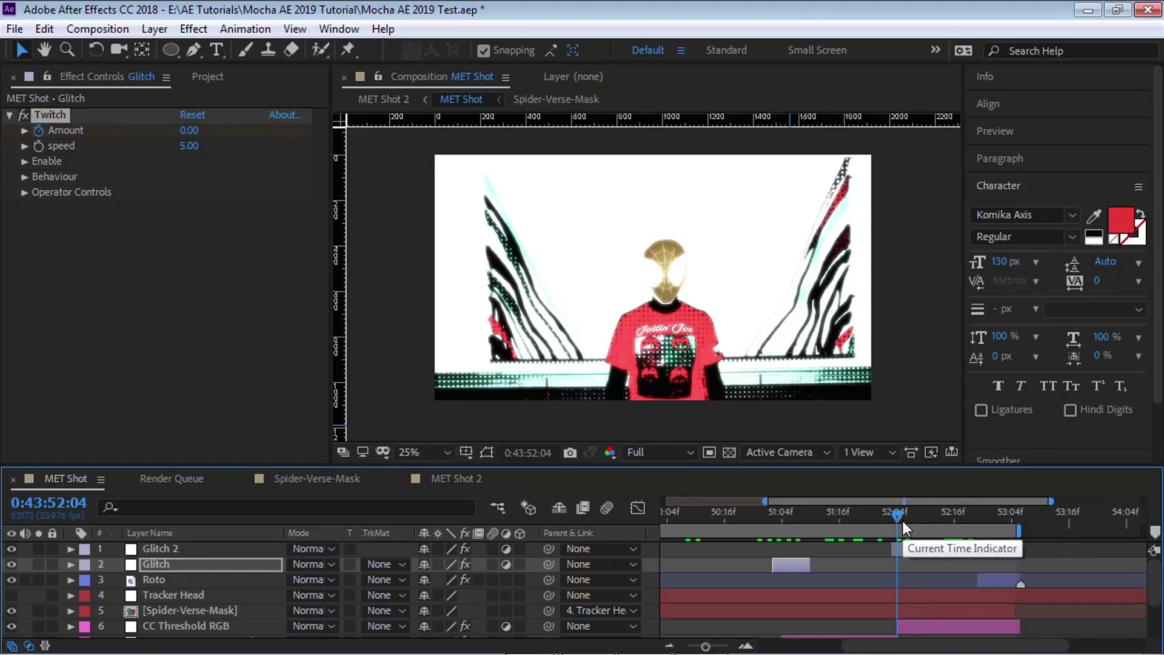
pyautogui.click(908, 515)
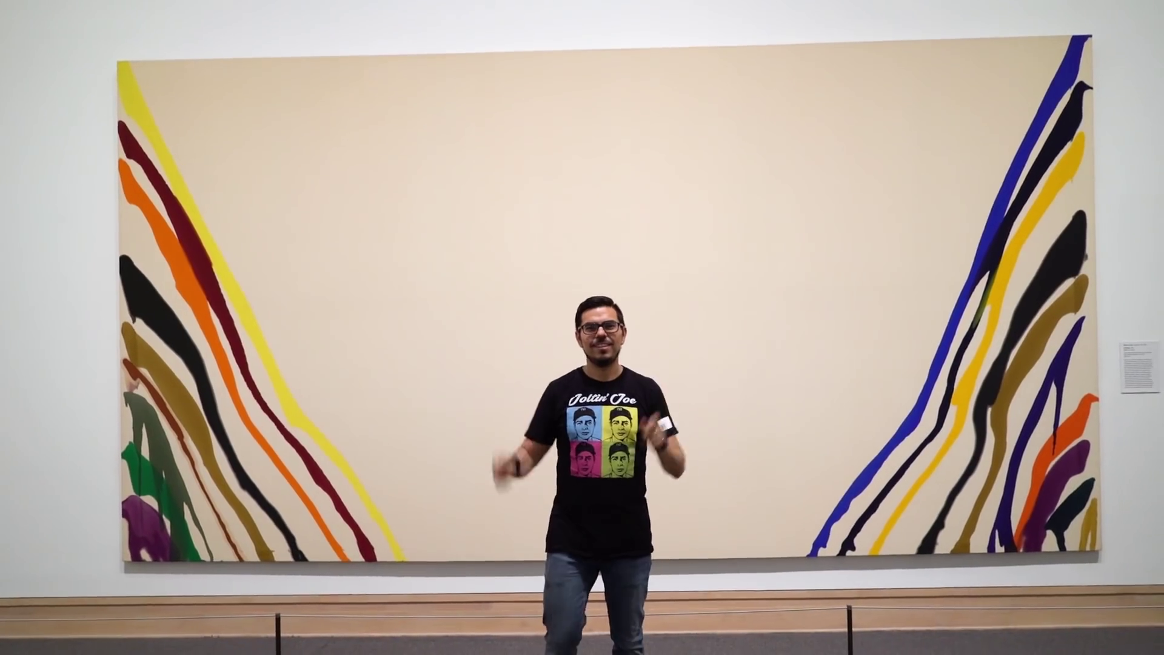